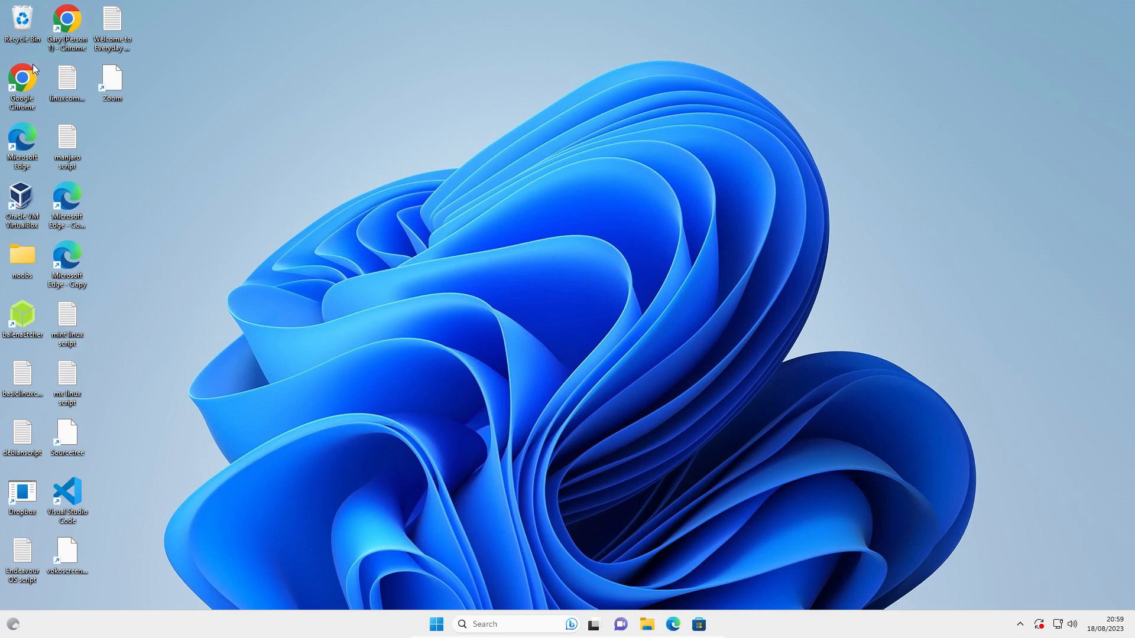
- Find ubuntu.com through a Google search for "ubuntu" in Chrome and open its Ubuntu Desktop download page
double_click(27, 92)
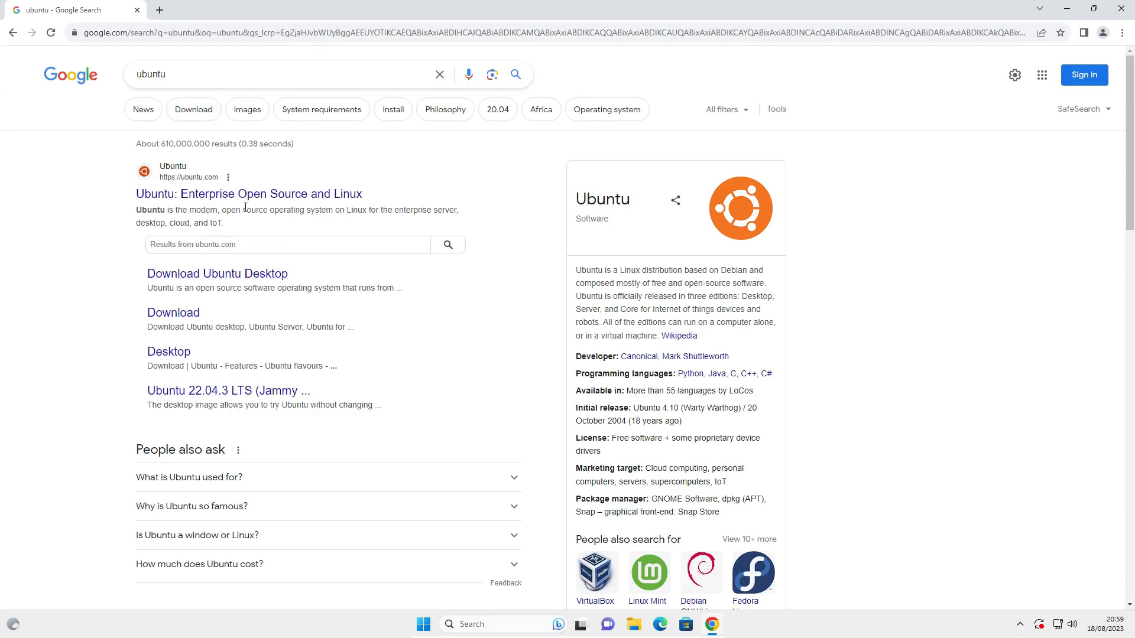
left_click(208, 201)
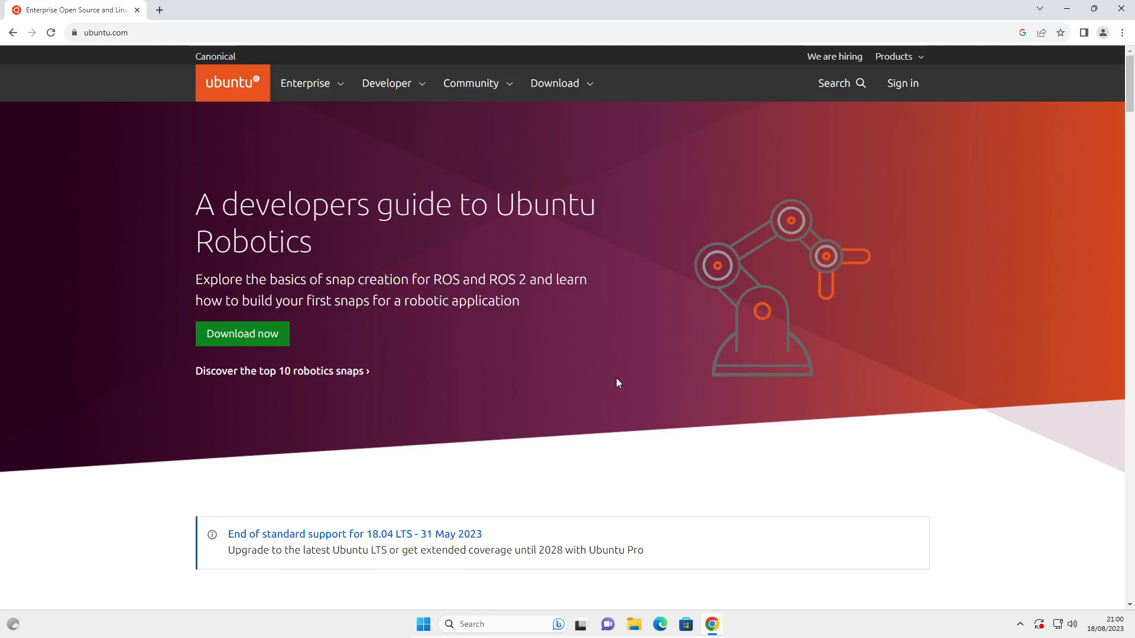
left_click(564, 87)
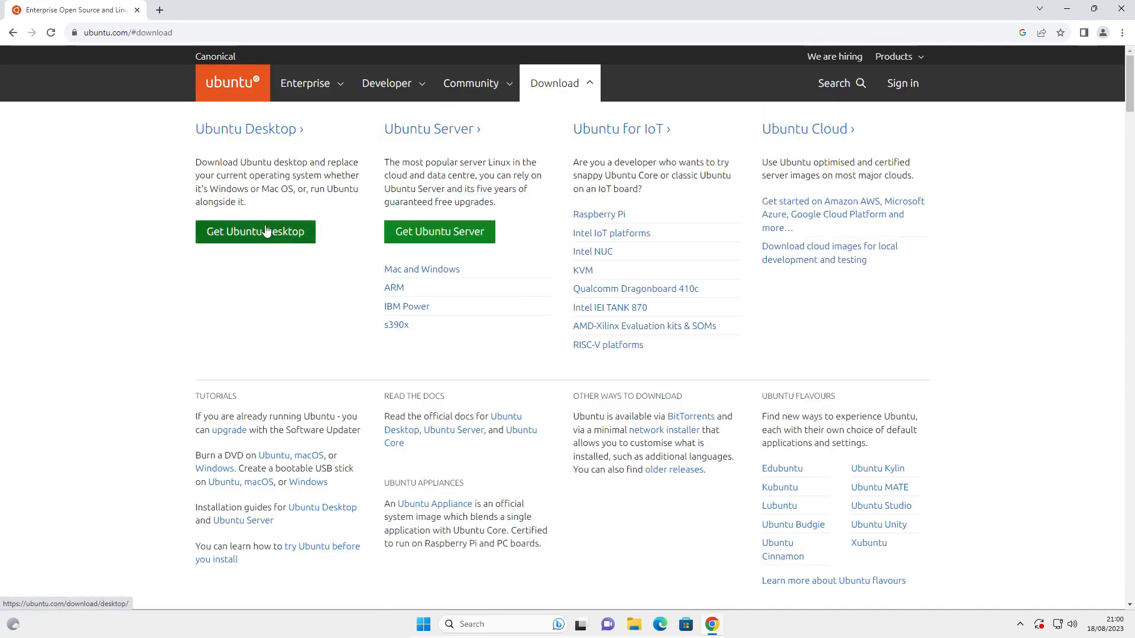
left_click(266, 232)
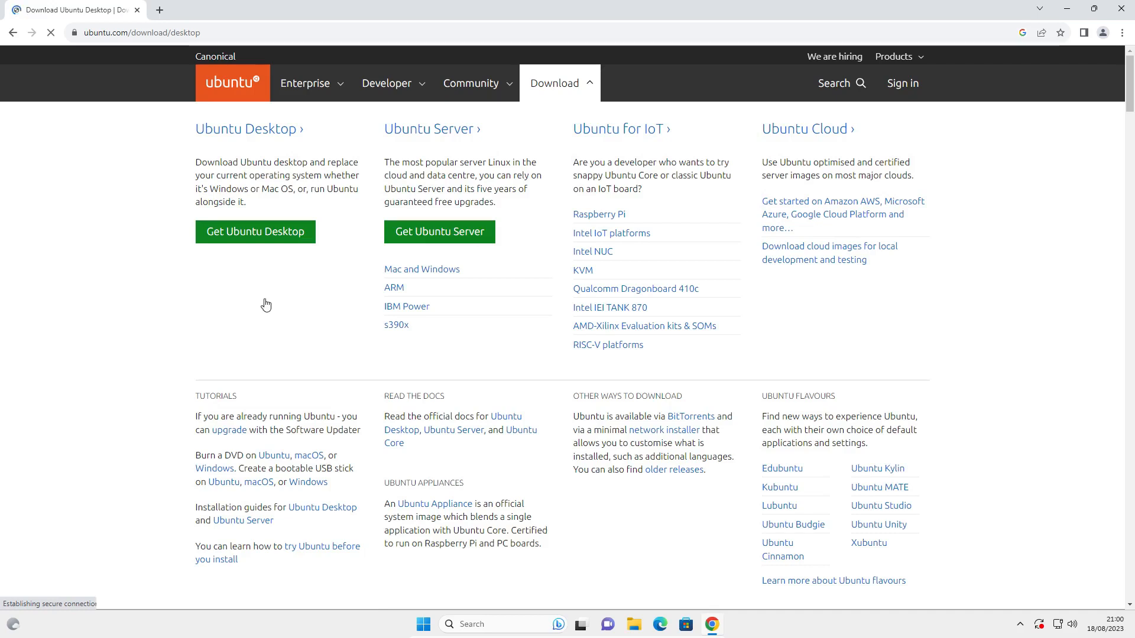
- Start the Ubuntu 23.04 download from the Ubuntu Desktop page
scroll(725, 331, "down", 4)
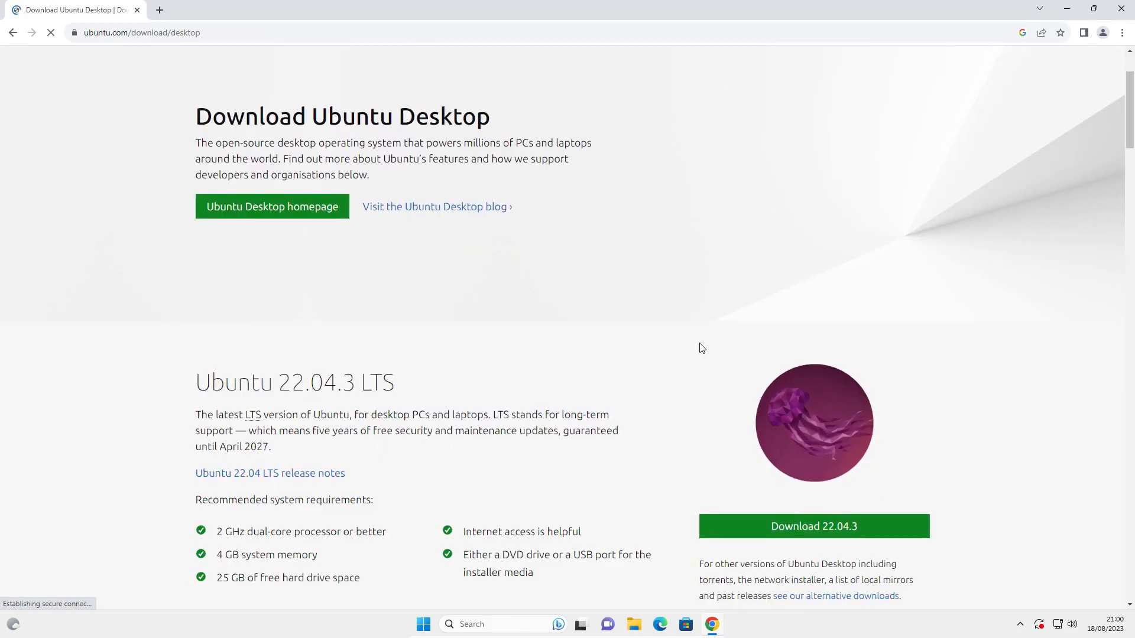
scroll(700, 346, "down", 2)
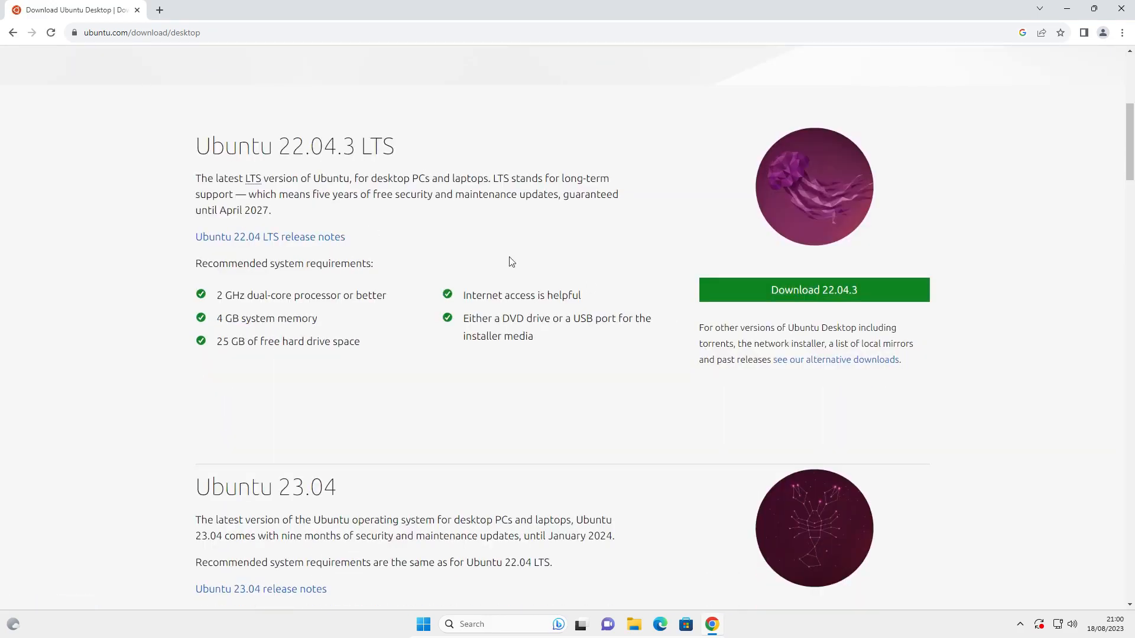
scroll(655, 414, "down", 4)
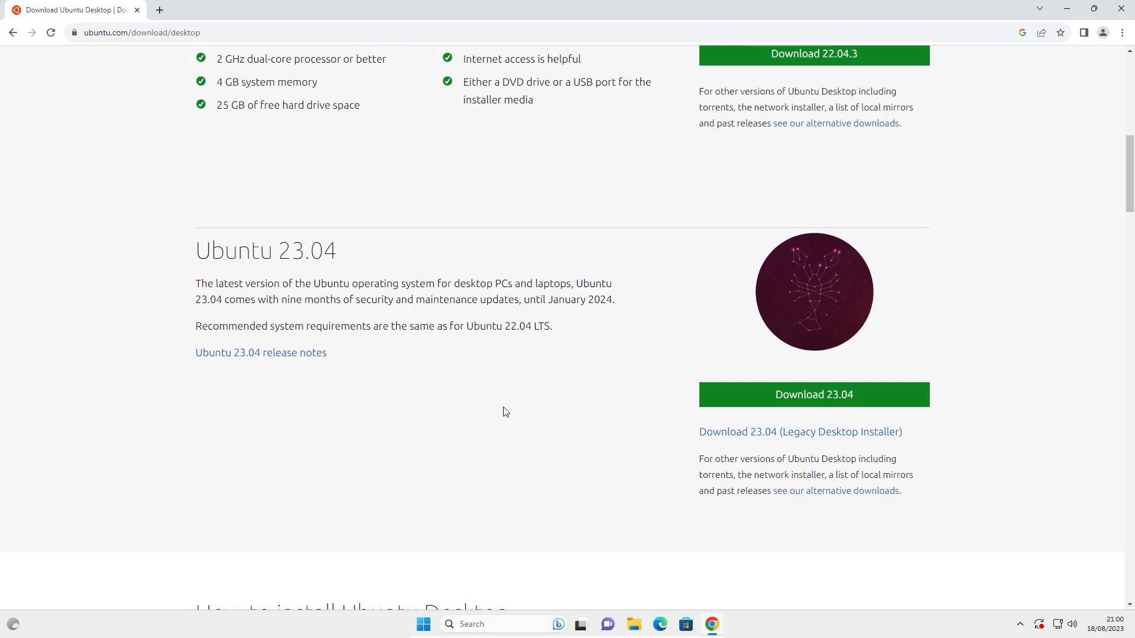
scroll(506, 412, "down", 1)
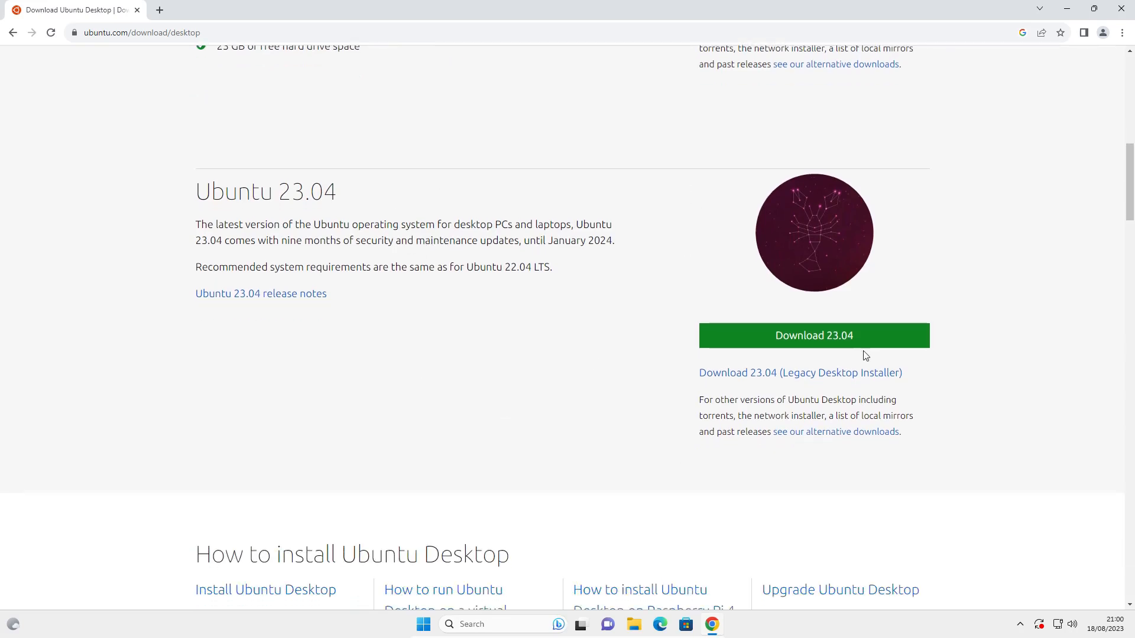
left_click(800, 341)
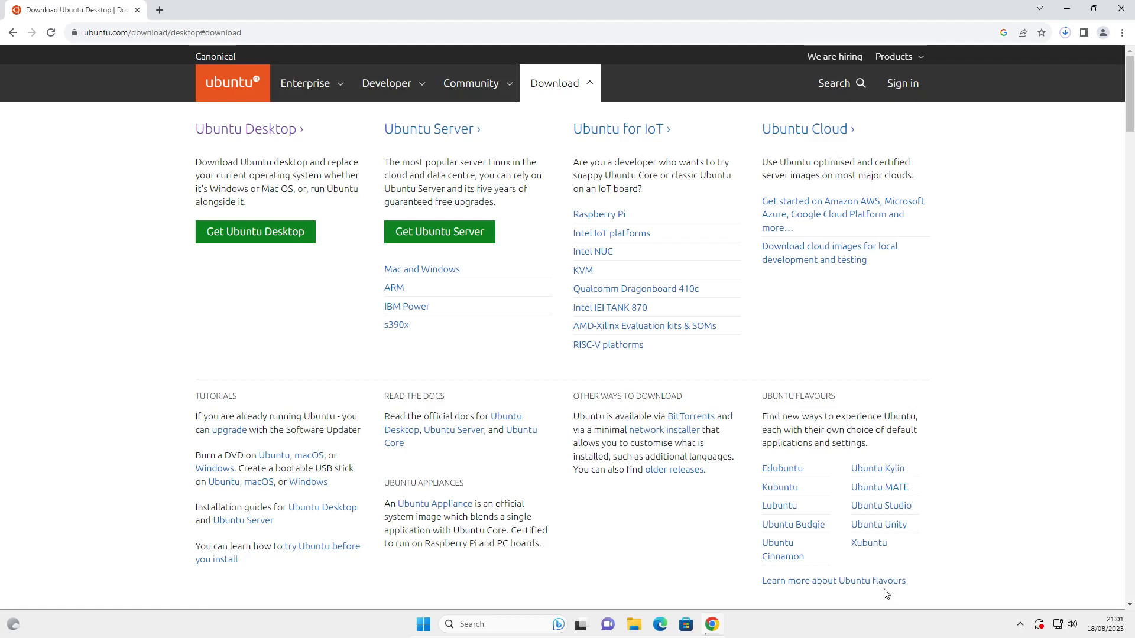
- Open the page about Ubuntu flavours and bring up the Edubuntu site from it in a new tab
left_click(857, 581)
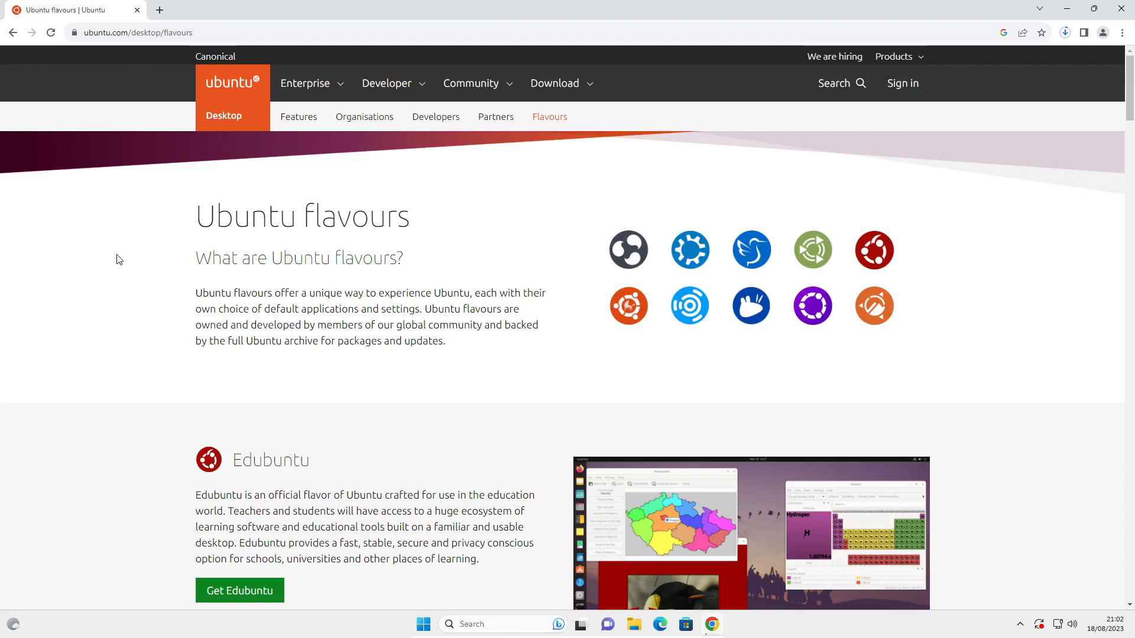
scroll(115, 288, "down", 3)
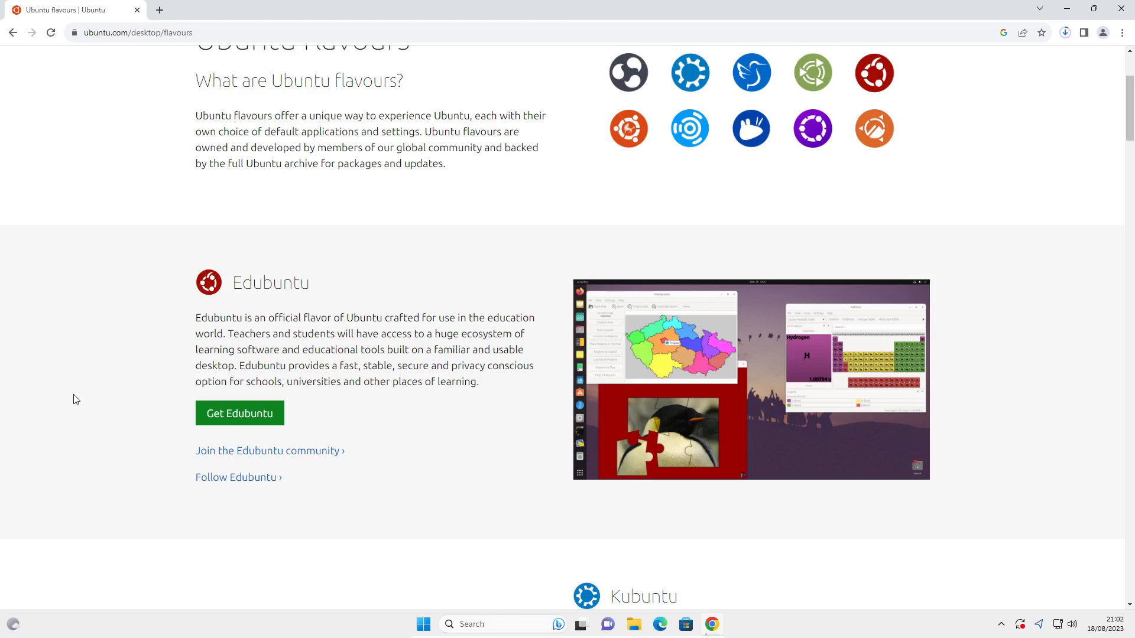
right_click(246, 418)
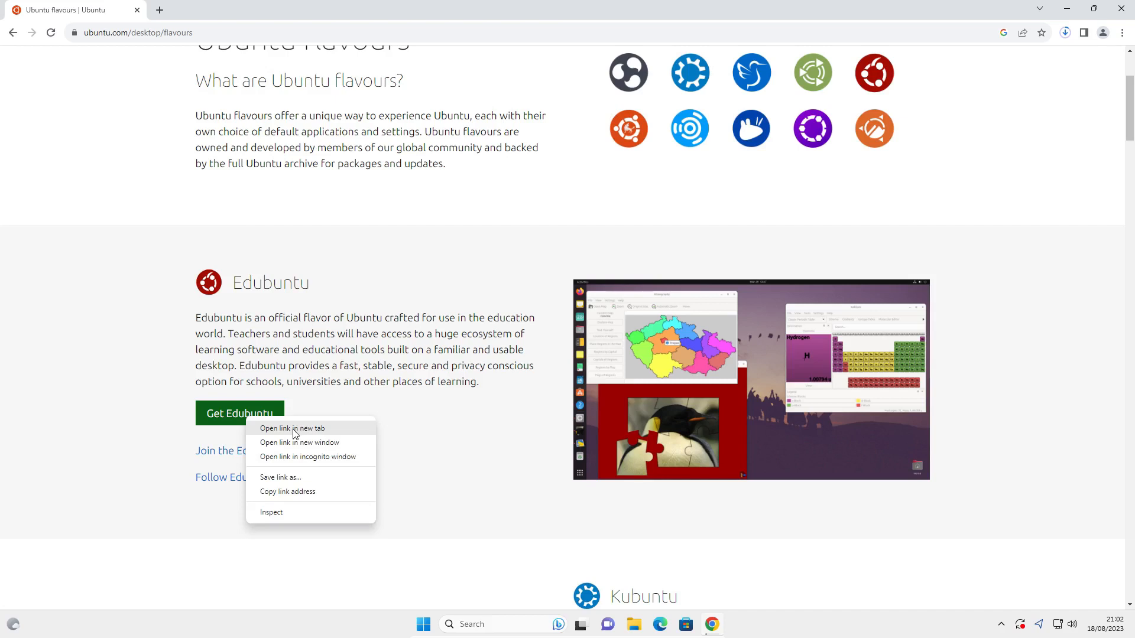
left_click(294, 430)
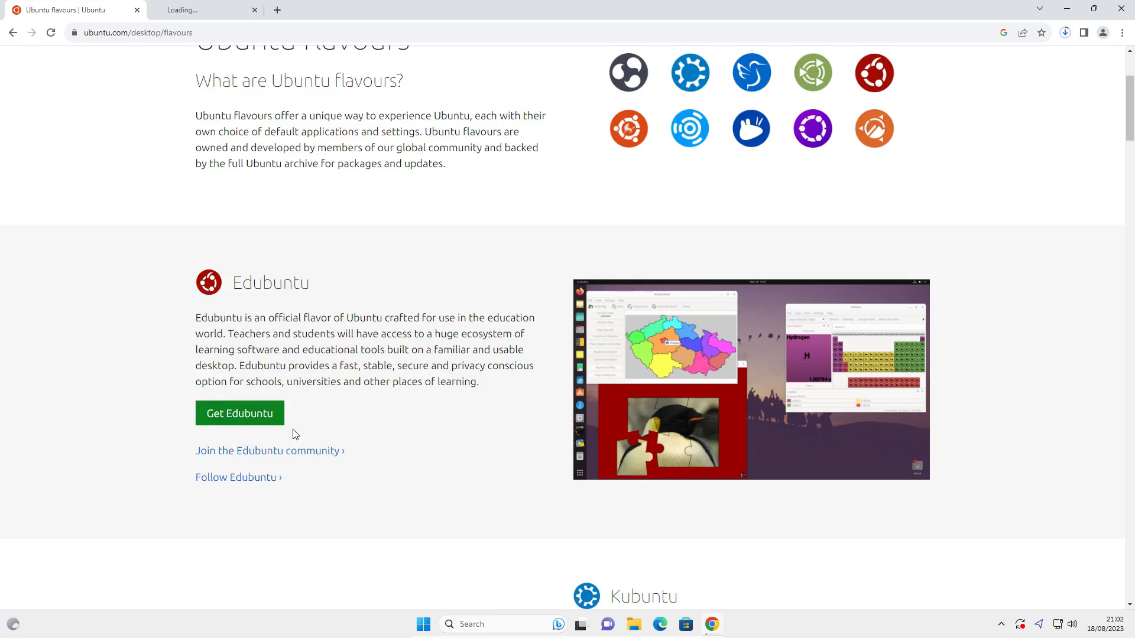
left_click(199, 14)
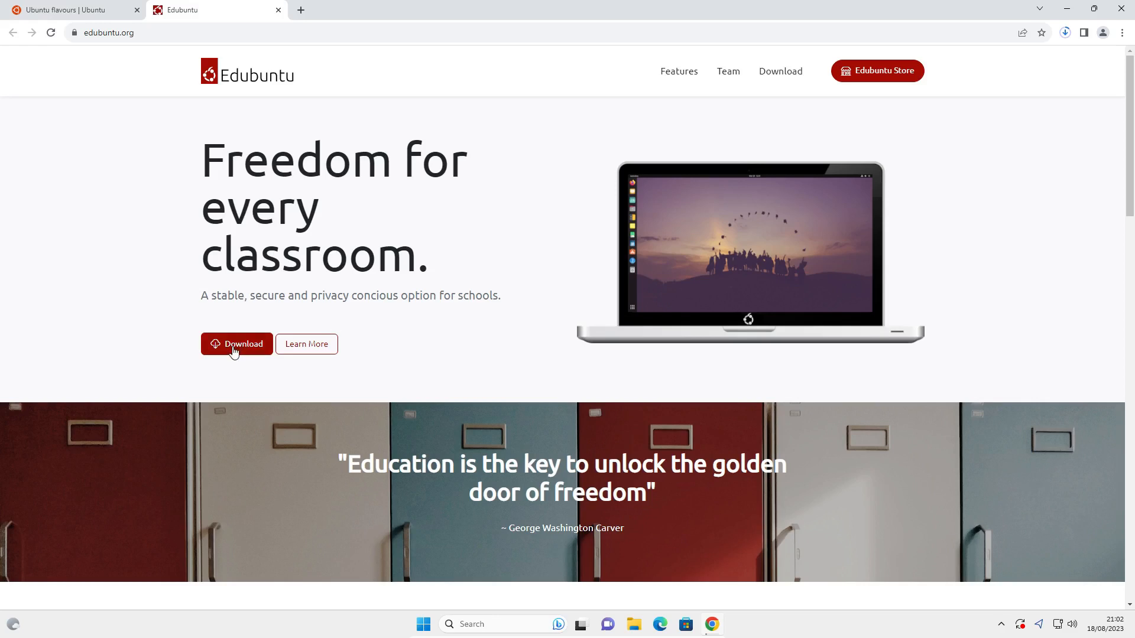
- Start the Edubuntu 23.04 download and close the Edubuntu tab
left_click(234, 349)
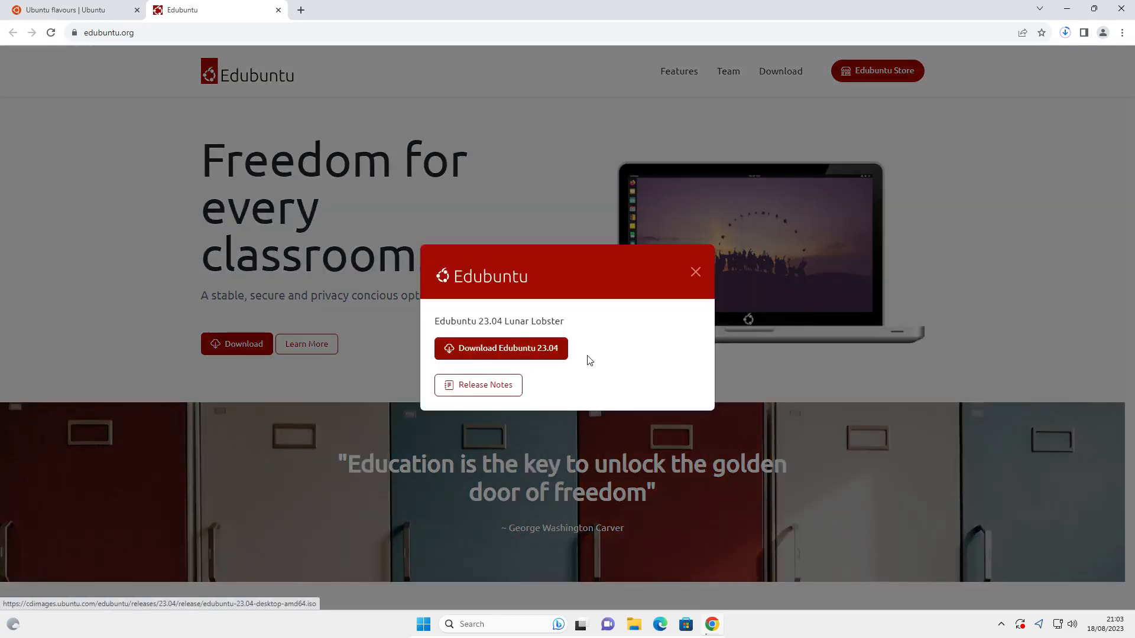
left_click(471, 350)
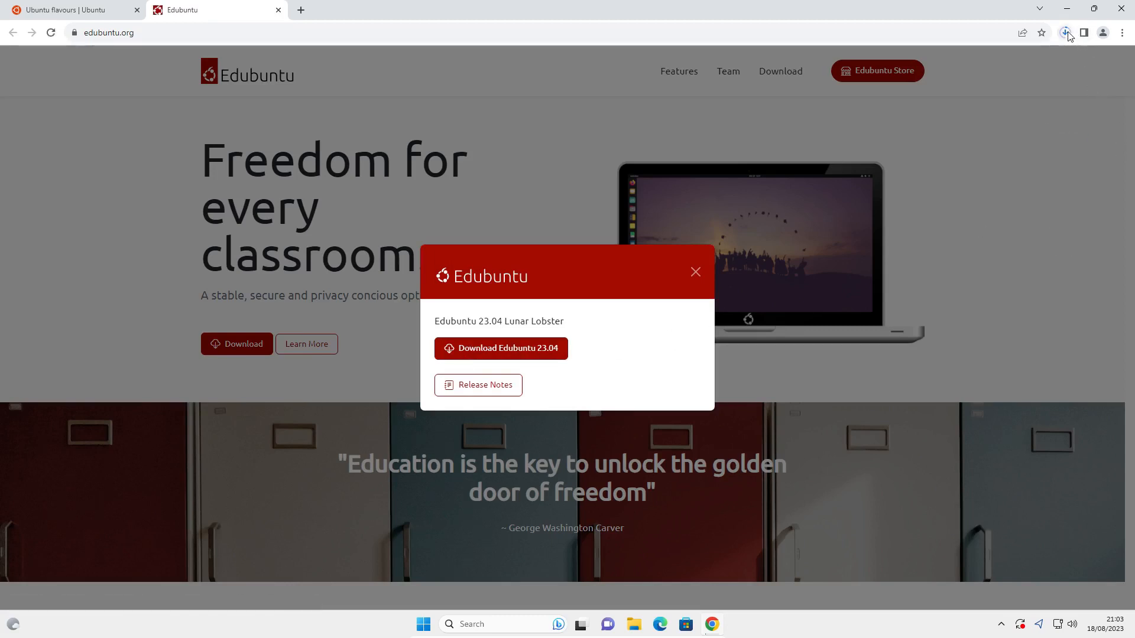
key("ctrl+w")
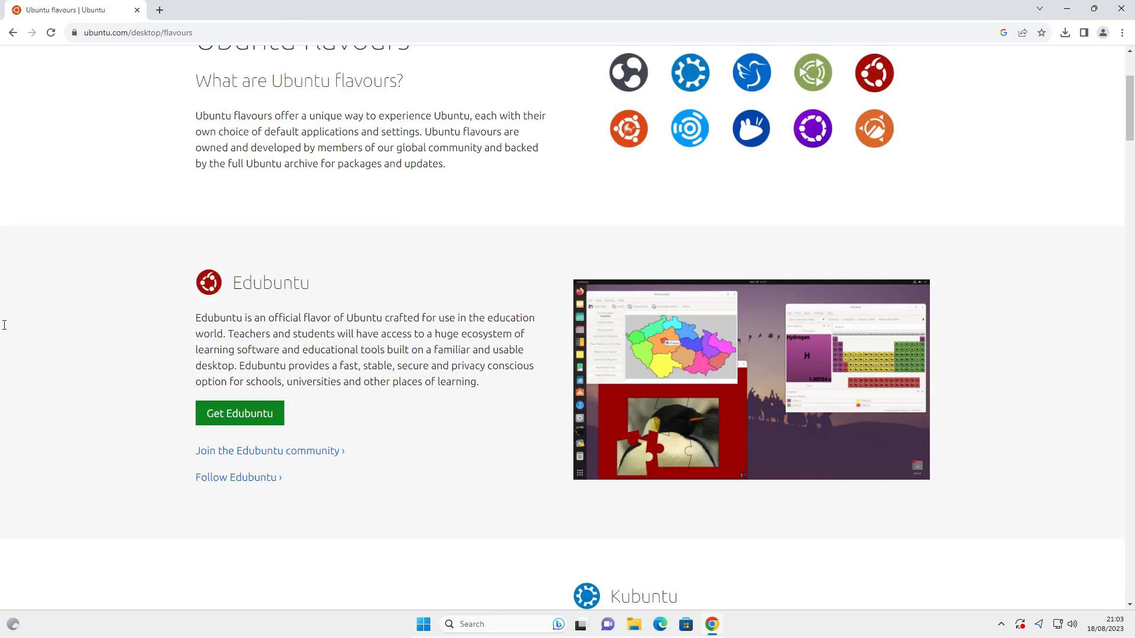
- Open Kubuntu's download page from the flavours page in a new tab, review the offered releases and close the tab
scroll(100, 292, "down", 5)
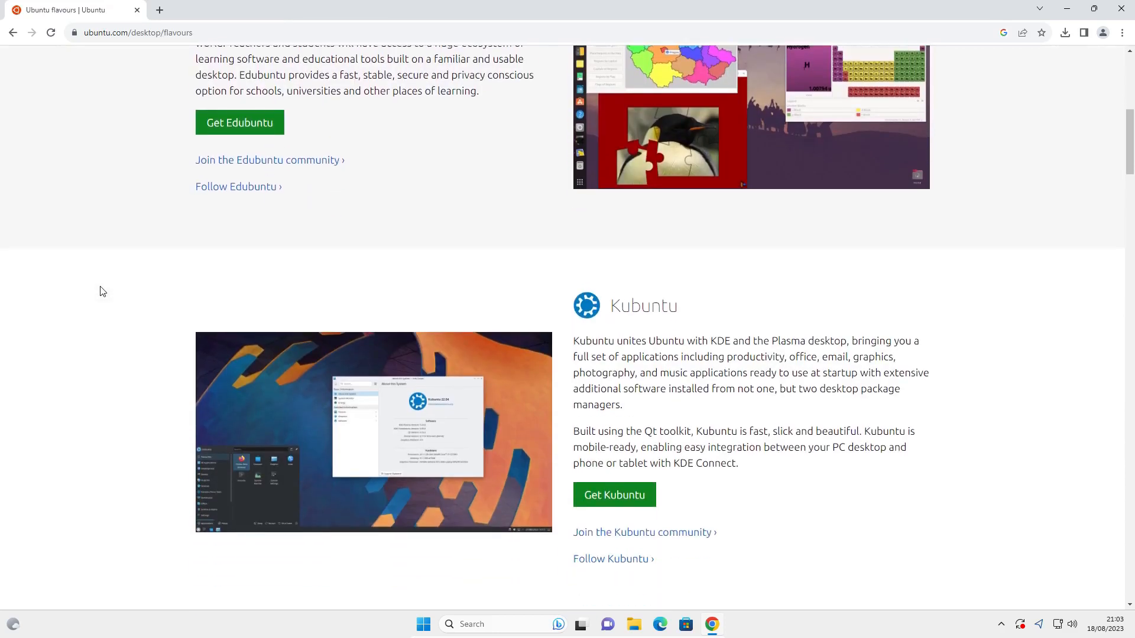
scroll(100, 293, "down", 1)
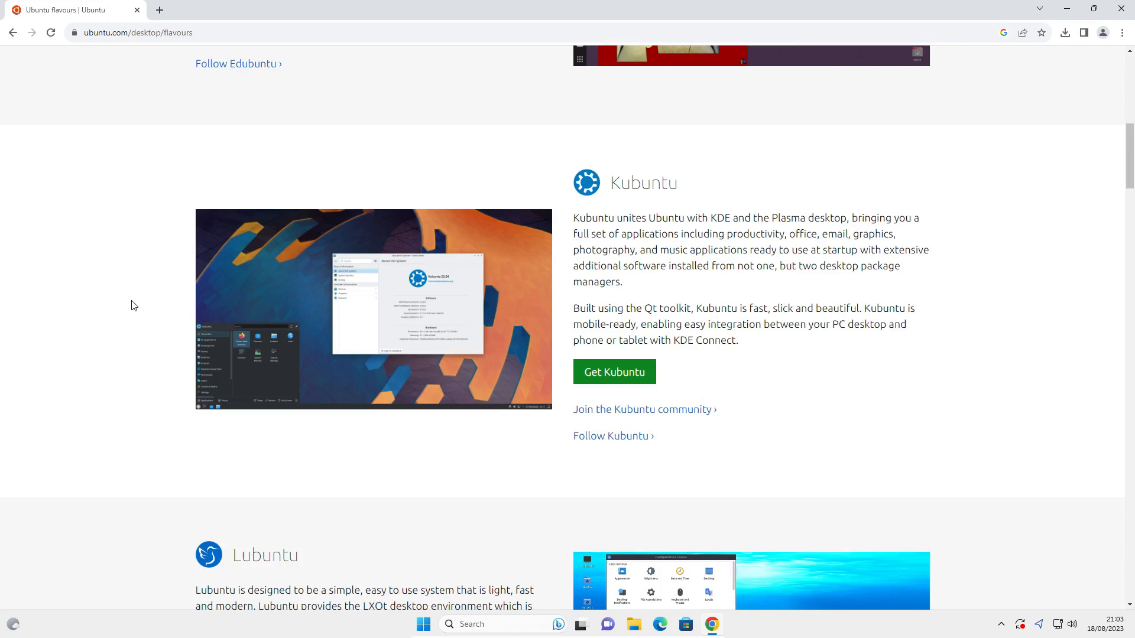
scroll(131, 306, "down", 1)
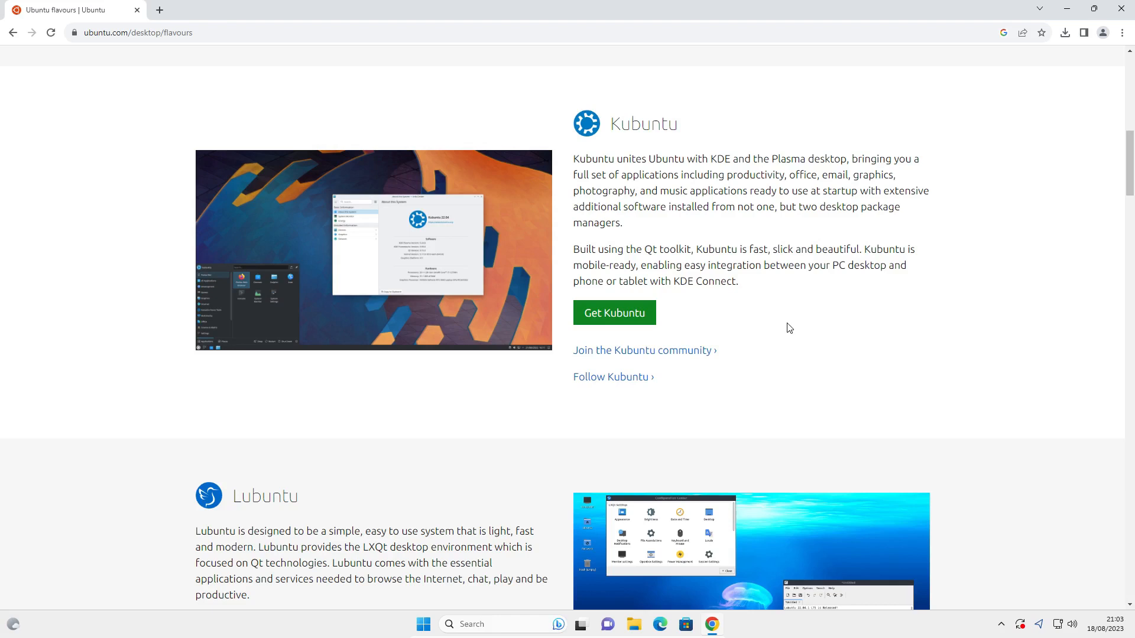
right_click(609, 316)
left_click(639, 322)
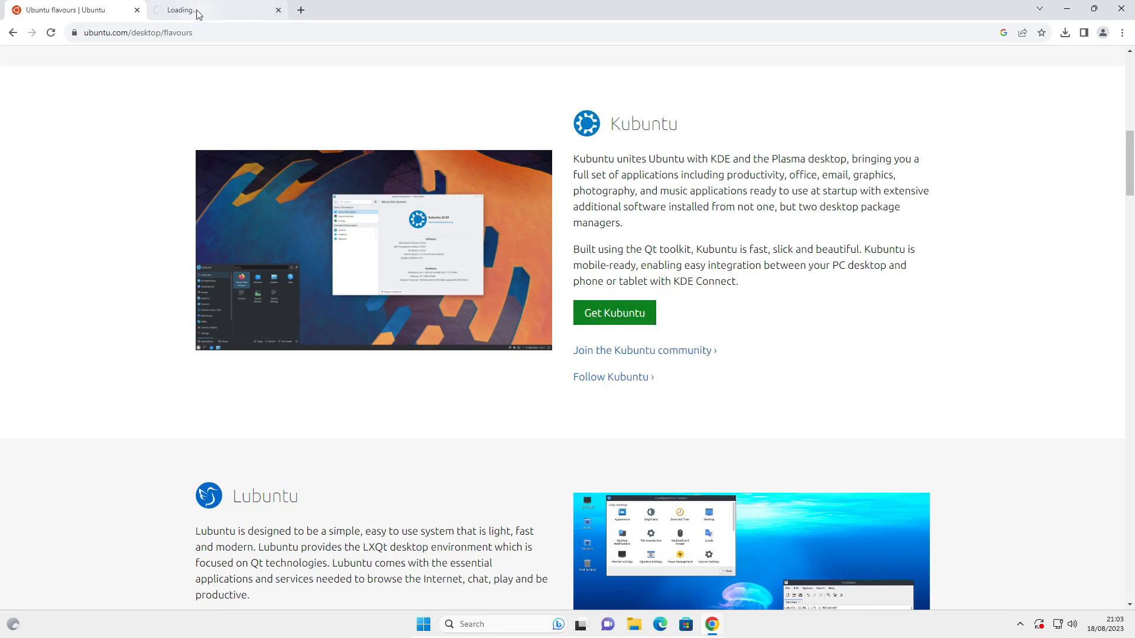
left_click(198, 15)
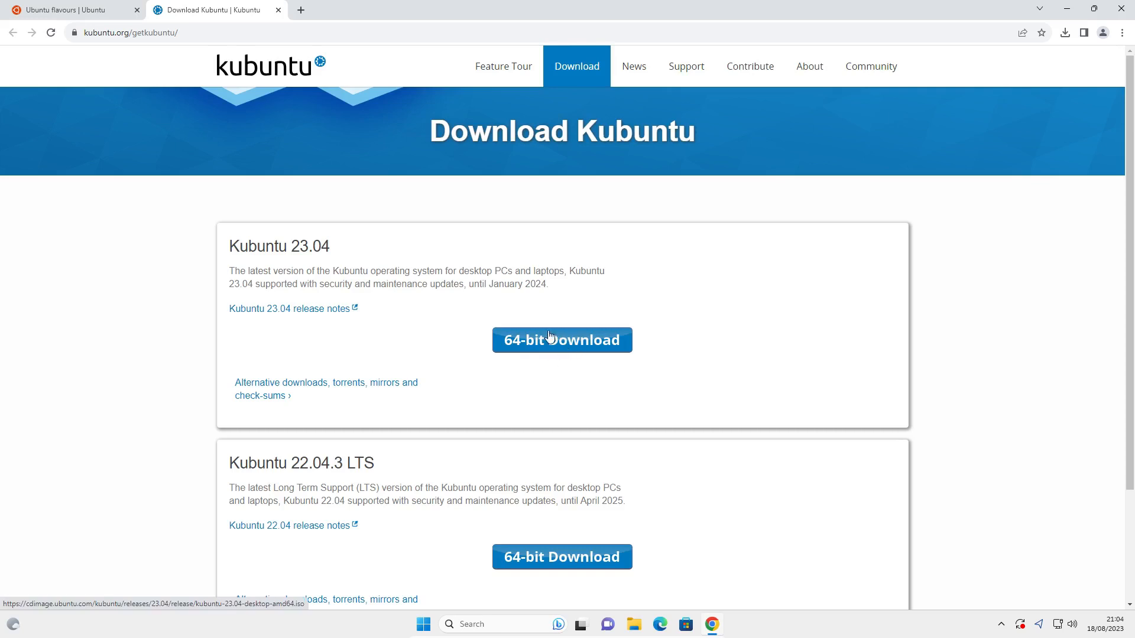
scroll(654, 486, "down", 2)
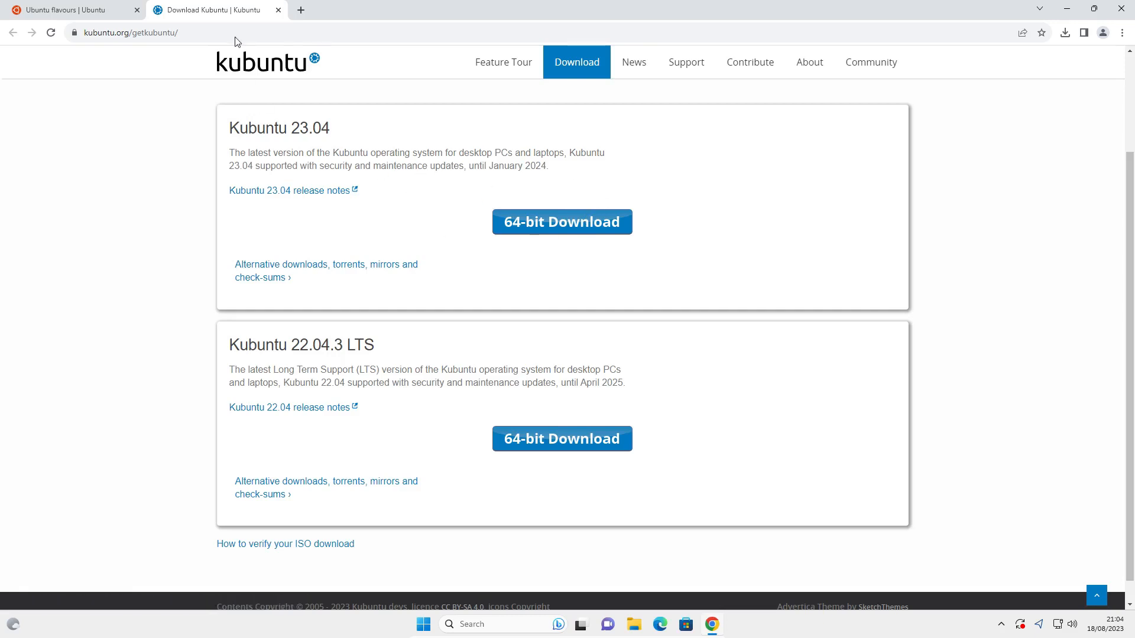
left_click(278, 11)
- Open the Lubuntu site from the flavours page in a new tab, review its downloads page and close the tab
scroll(114, 355, "down", 3)
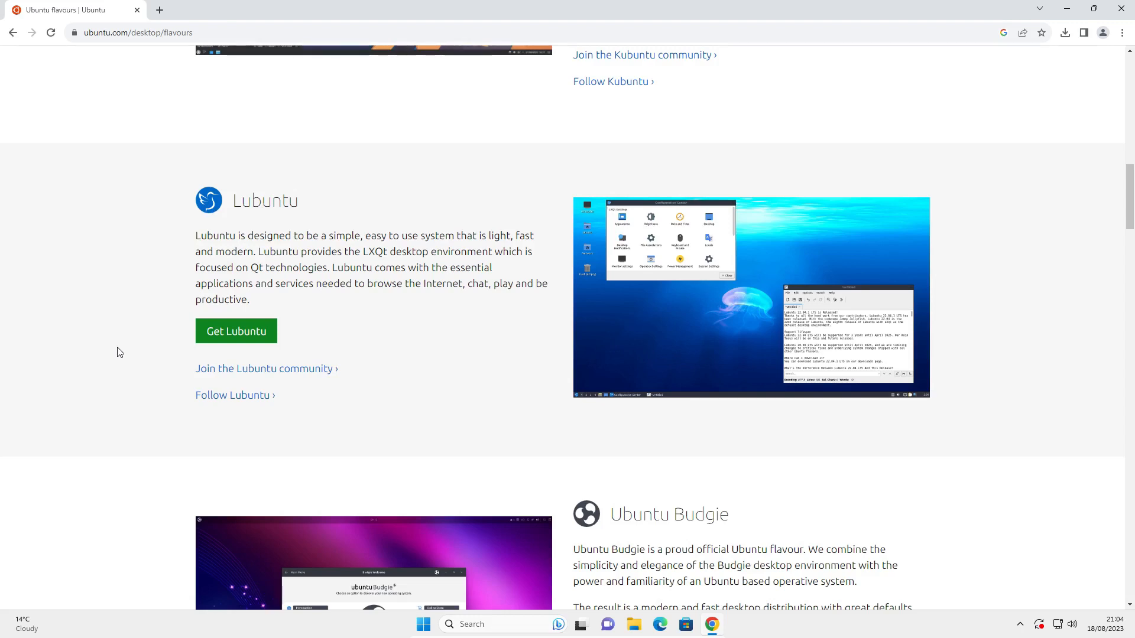
right_click(230, 335)
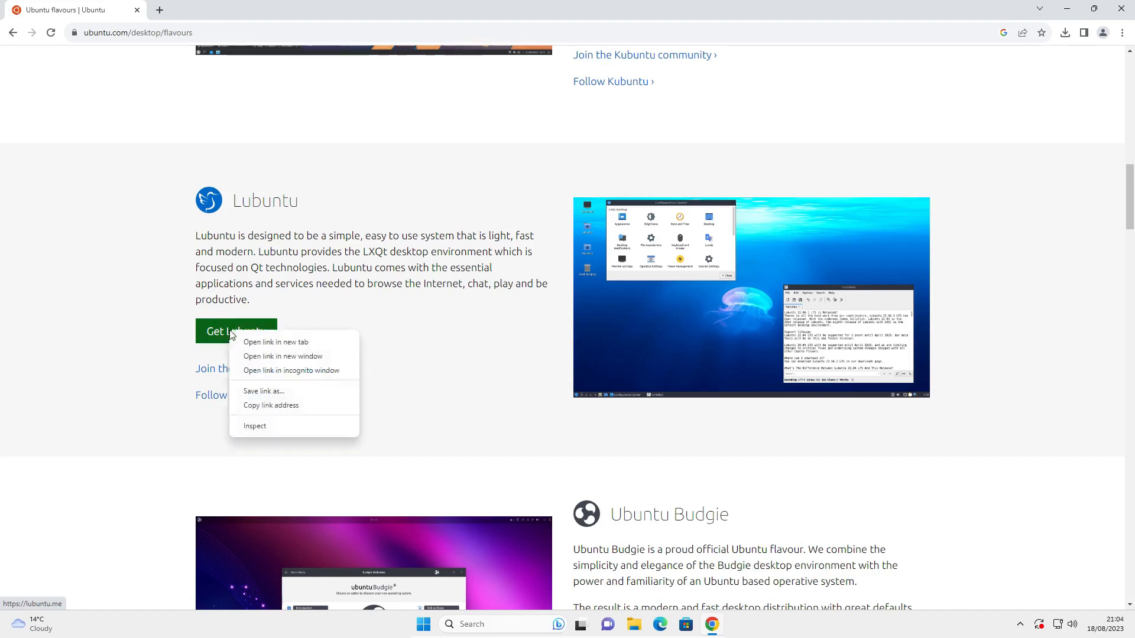
left_click(261, 338)
left_click(233, 10)
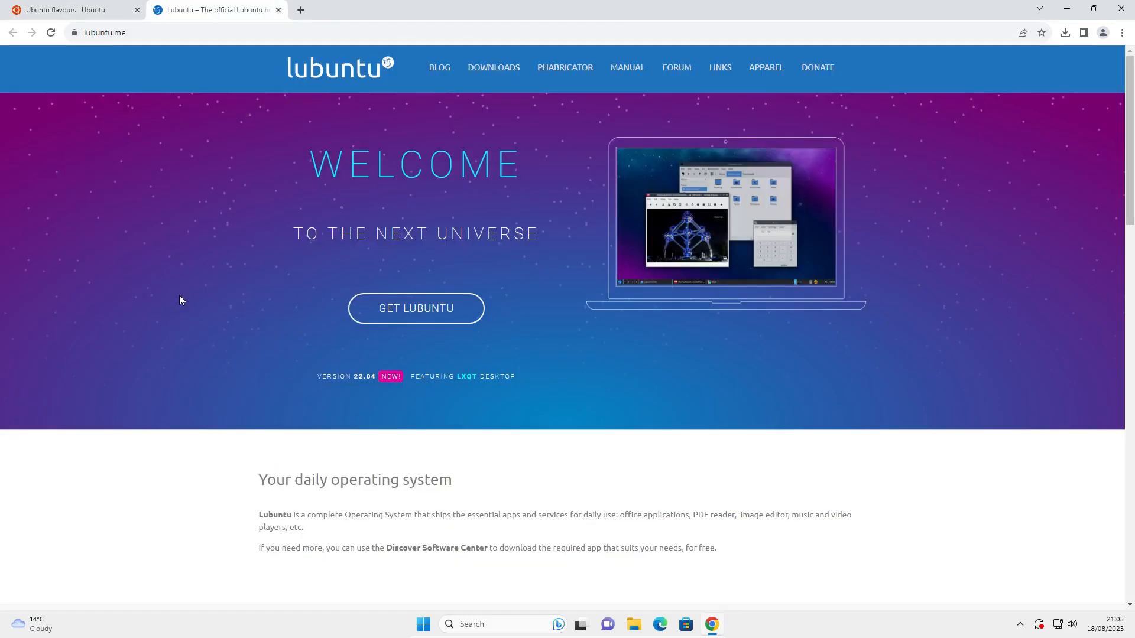
left_click(414, 317)
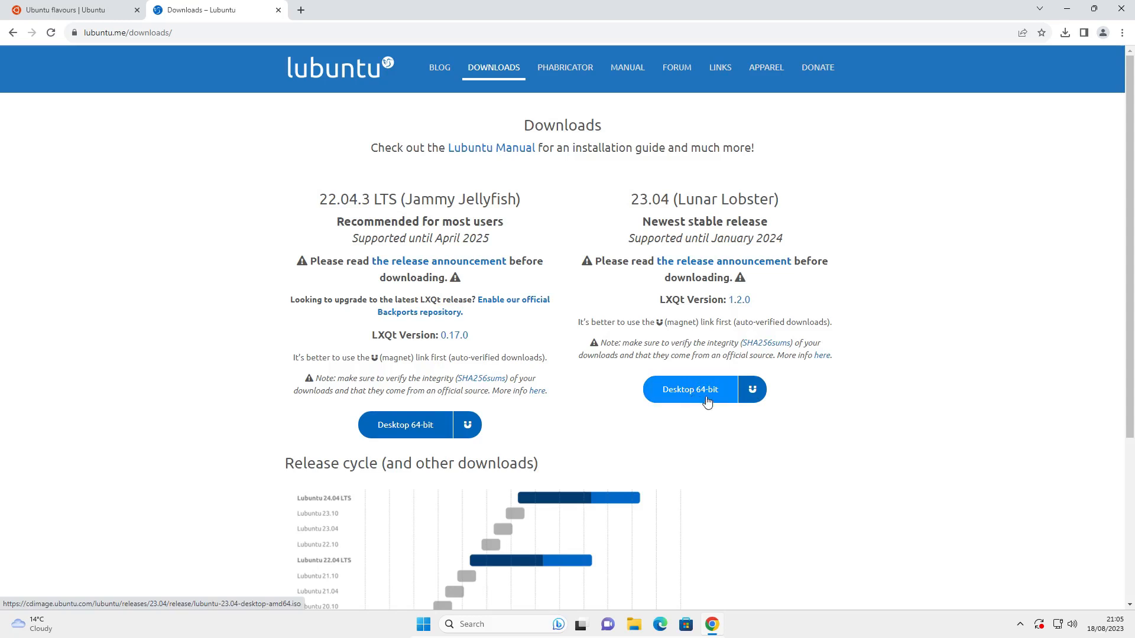
left_click(279, 10)
- Open the Ubuntu Budgie downloads page from the flavours page in a new tab
scroll(142, 342, "down", 5)
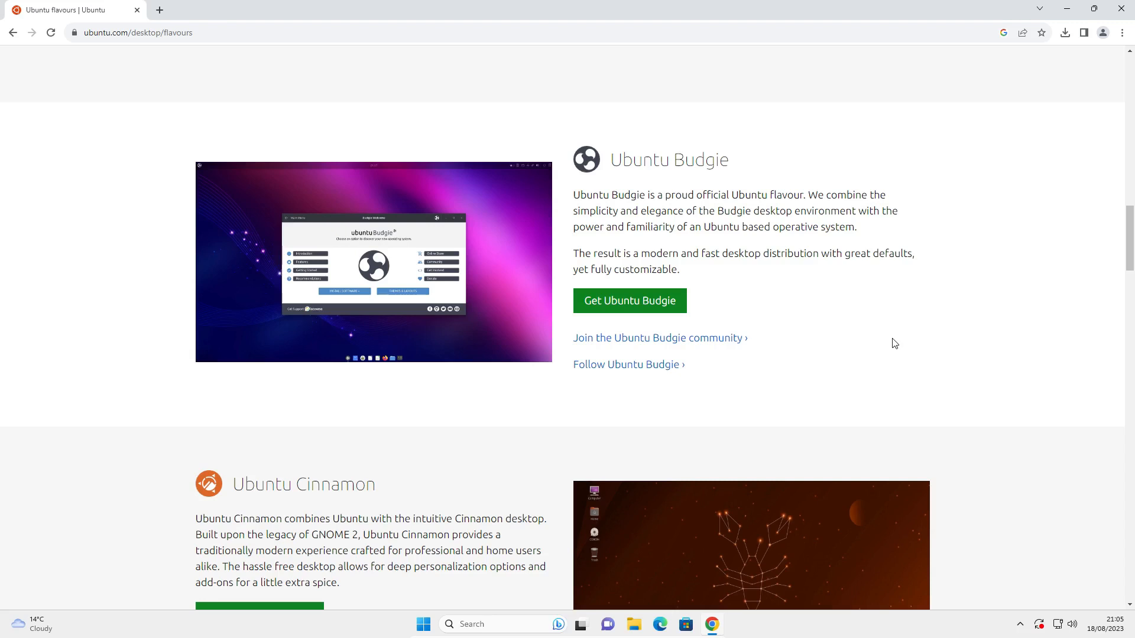
right_click(636, 303)
left_click(697, 312)
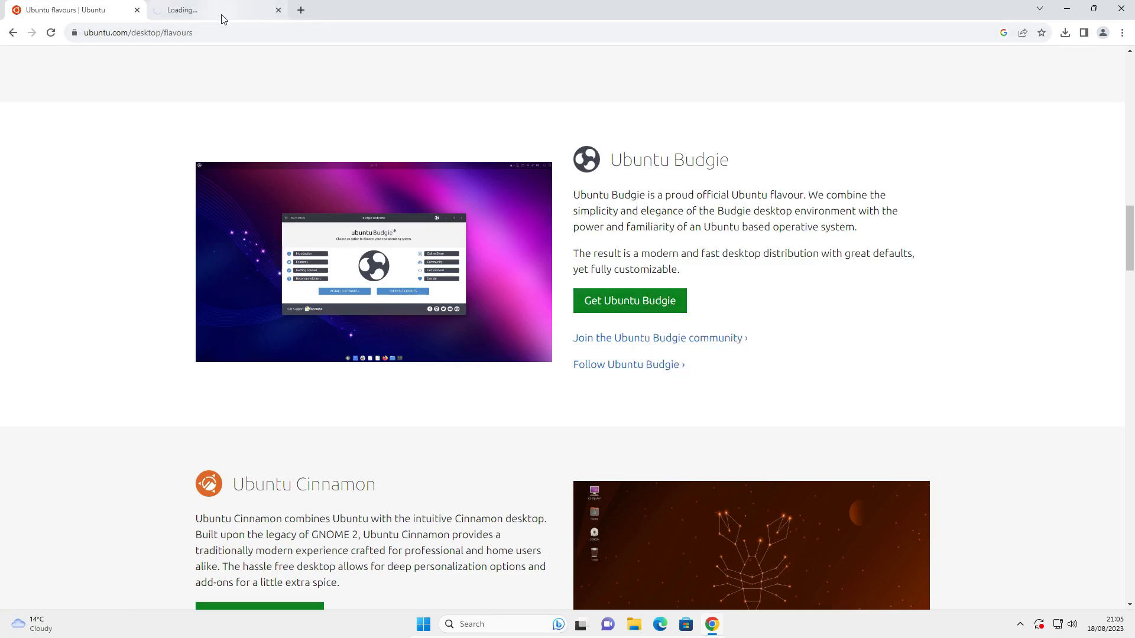
left_click(223, 11)
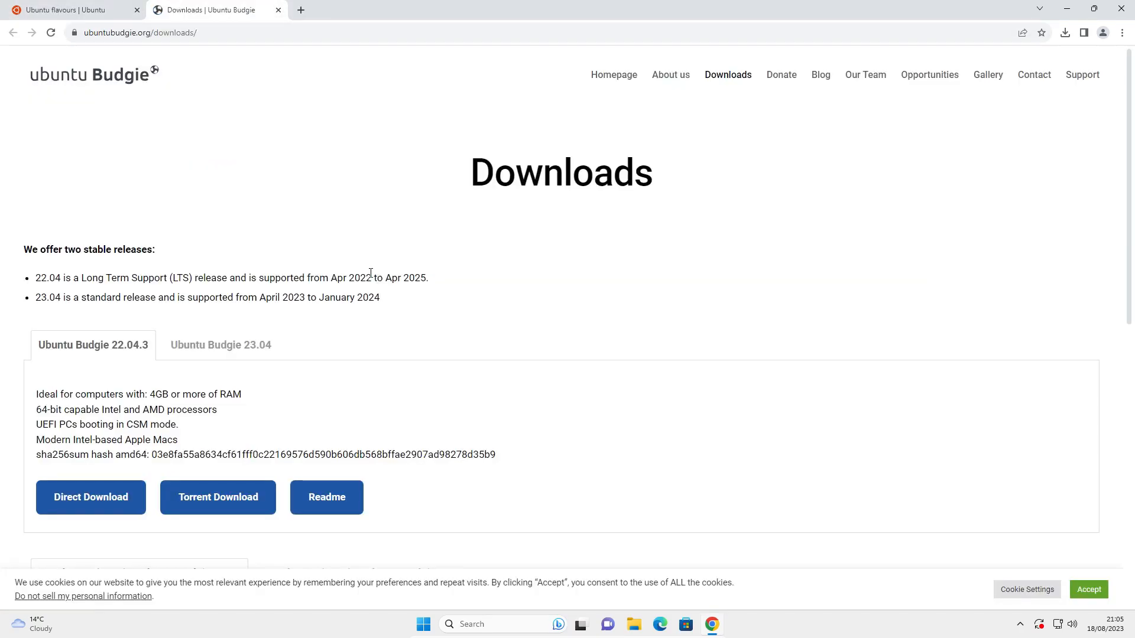
- Examine the download options for Ubuntu Budgie 22.04.3 and 23.04, and close the tab
scroll(369, 278, "down", 3)
scroll(369, 281, "up", 1)
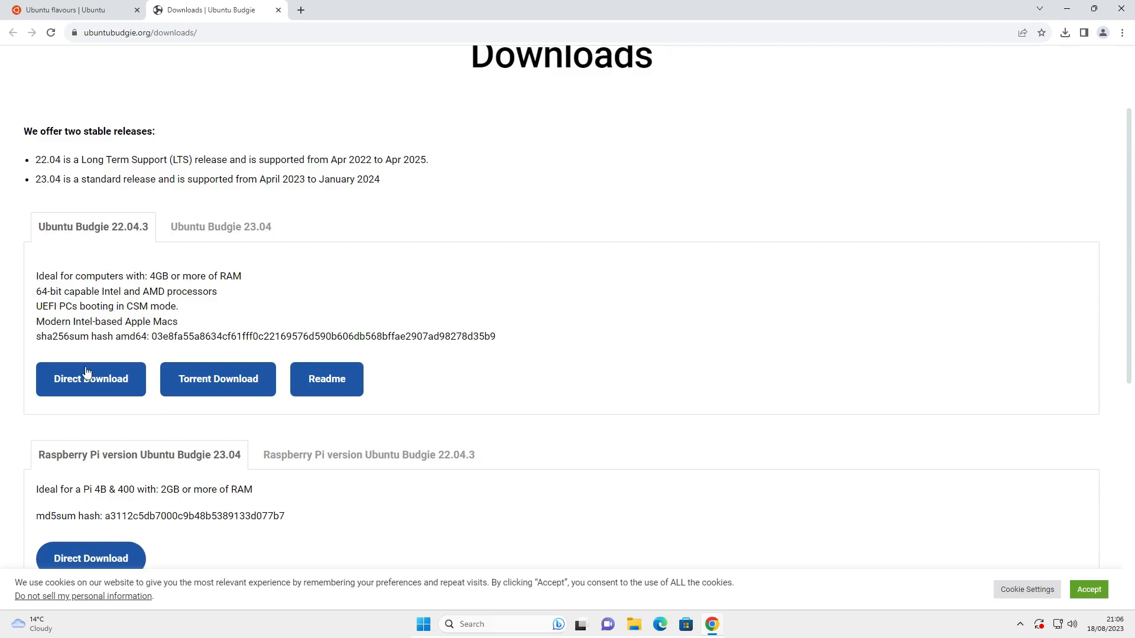
left_click(90, 385)
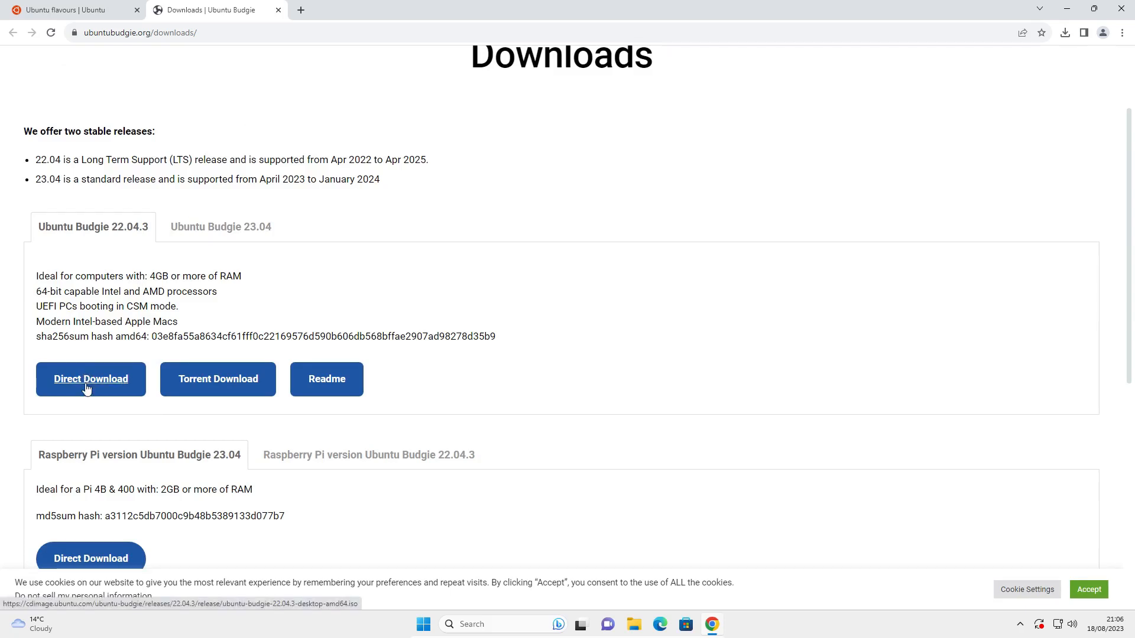
left_click(234, 231)
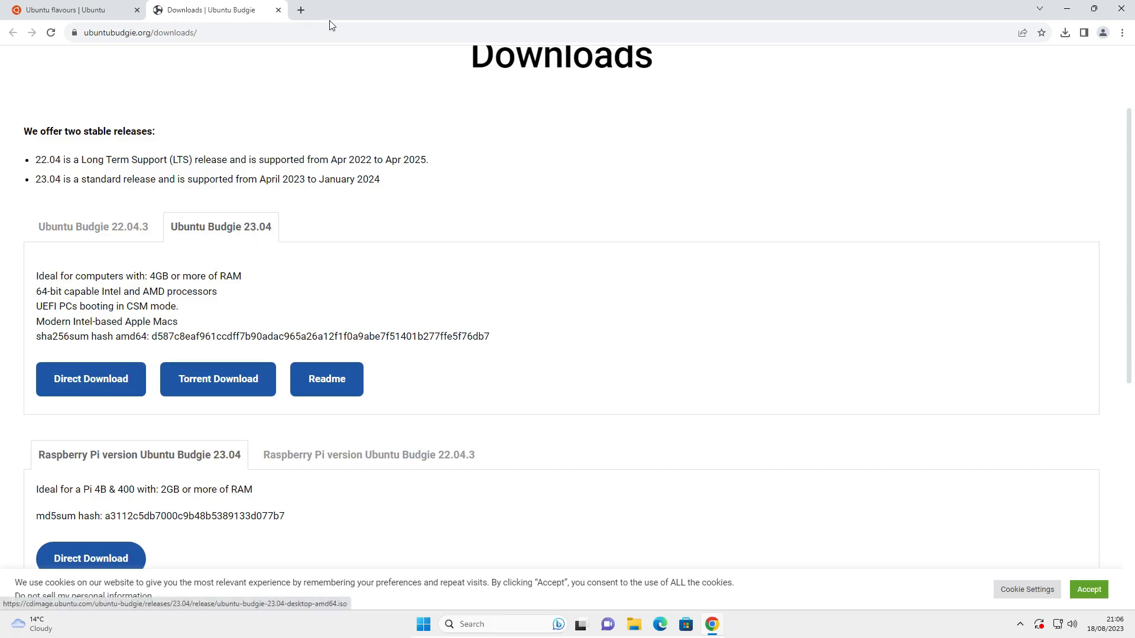
left_click(278, 10)
- Open the Ubuntu Cinnamon site from the flavours page in a new tab, follow its download link and close the tab
scroll(414, 399, "down", 2)
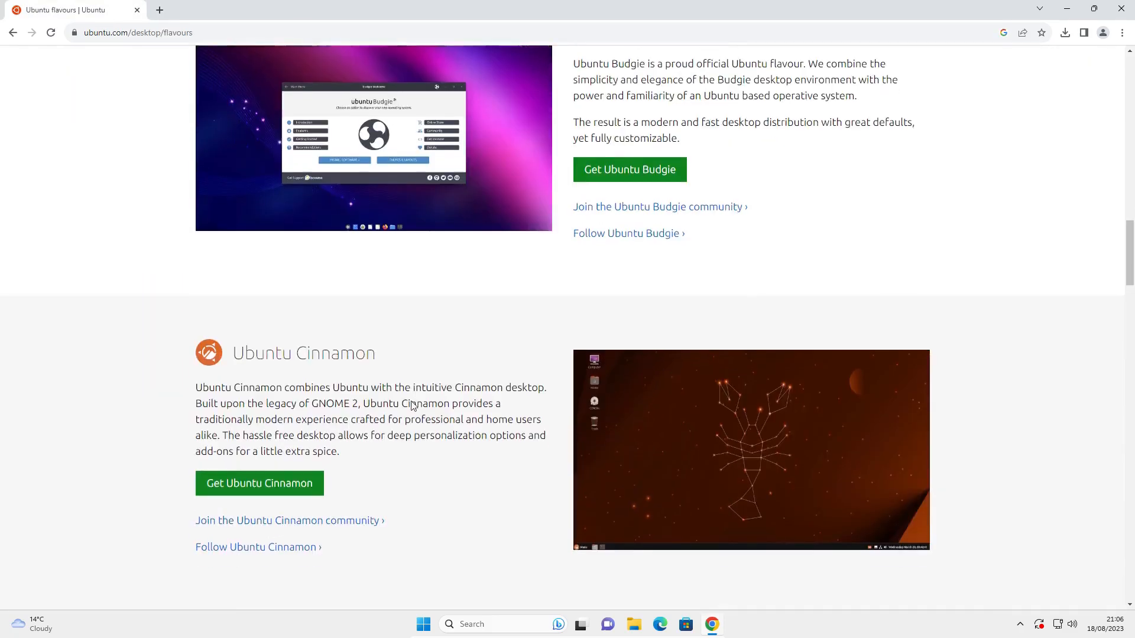
scroll(412, 405, "down", 4)
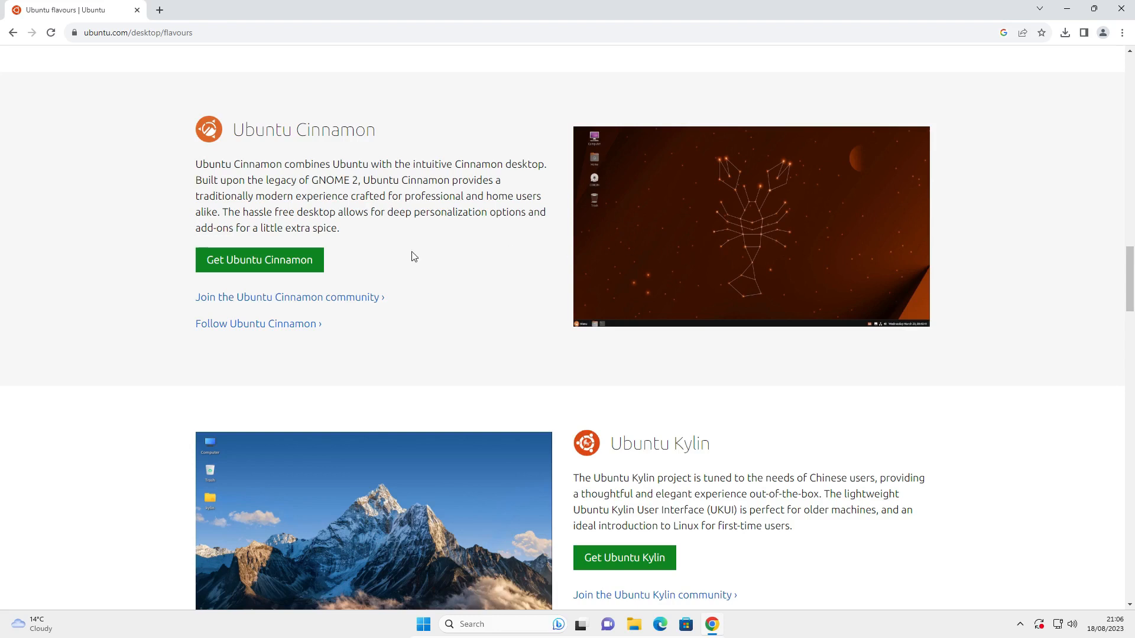
right_click(255, 262)
left_click(284, 264)
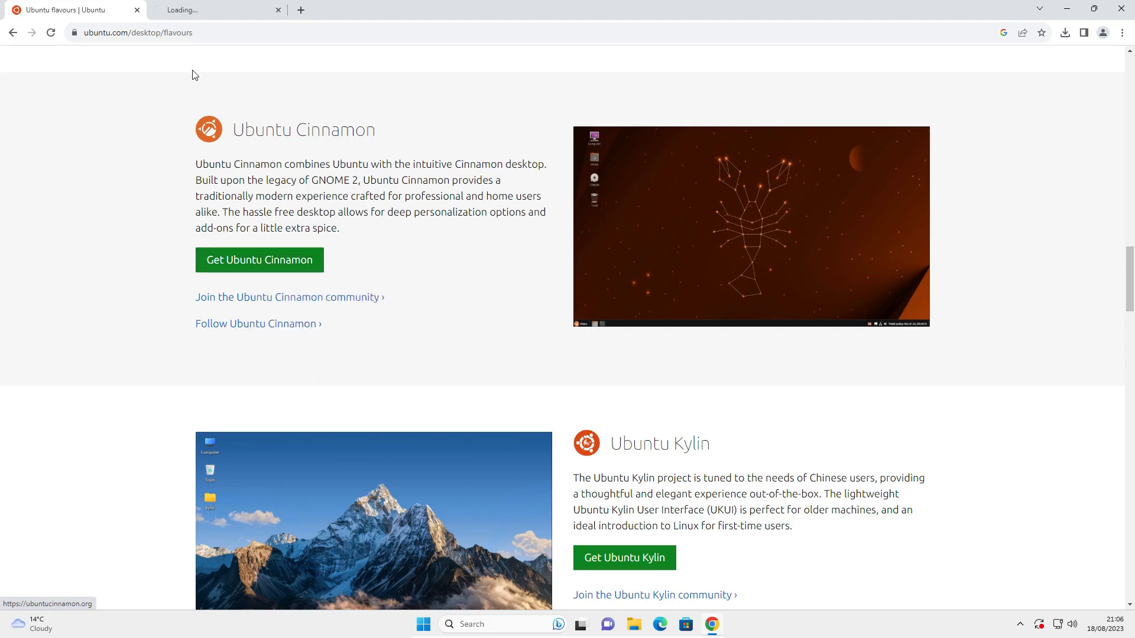
left_click(187, 12)
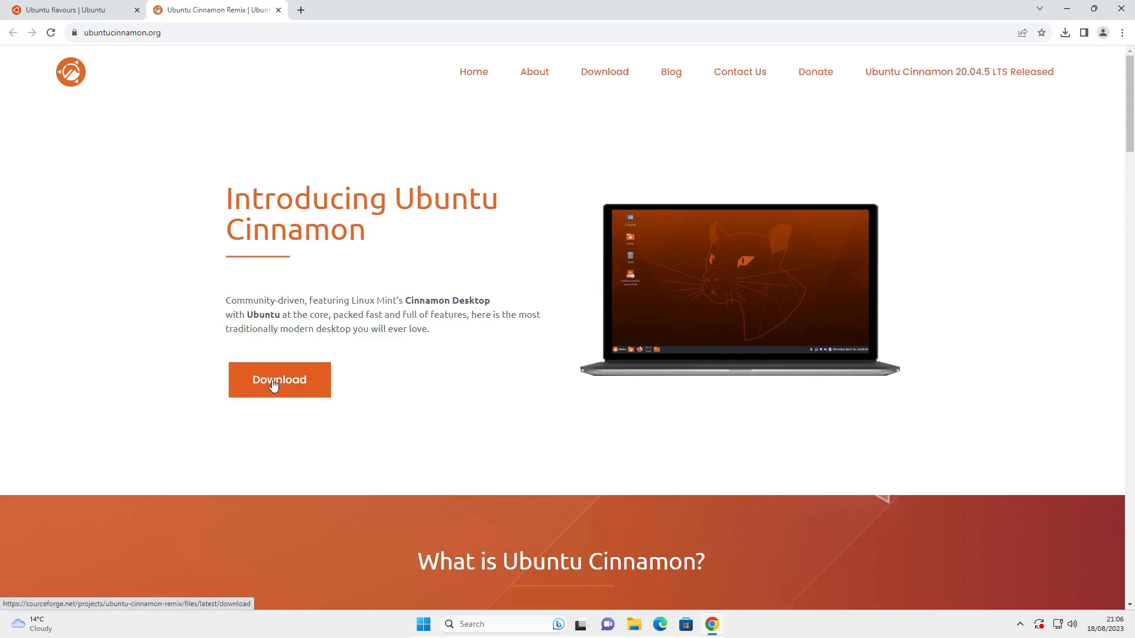
left_click(273, 386)
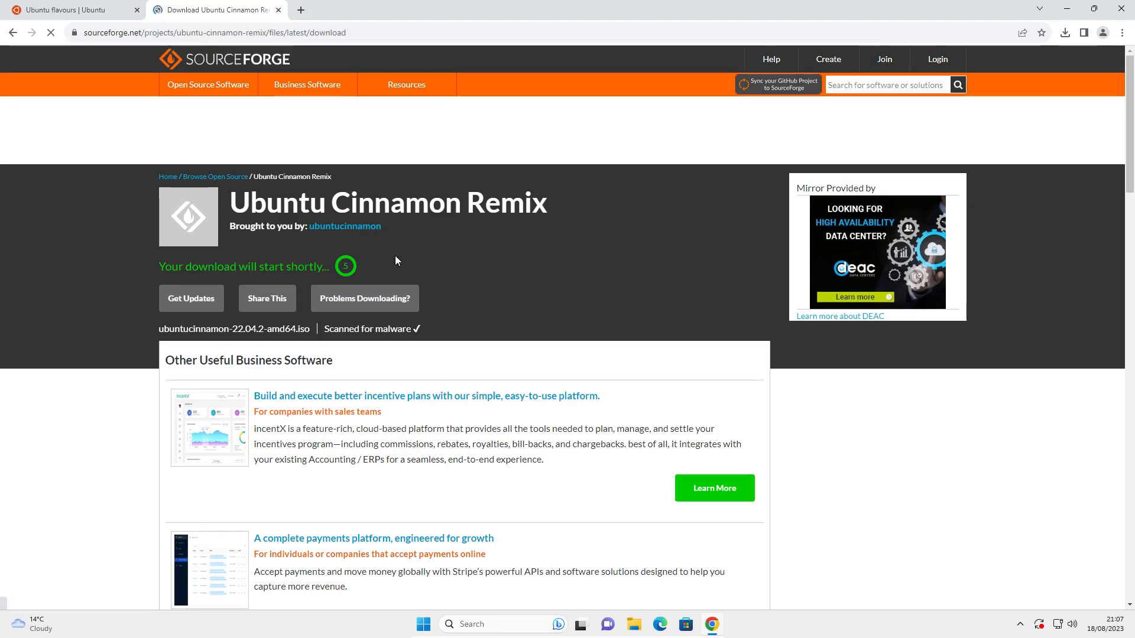
left_click(278, 10)
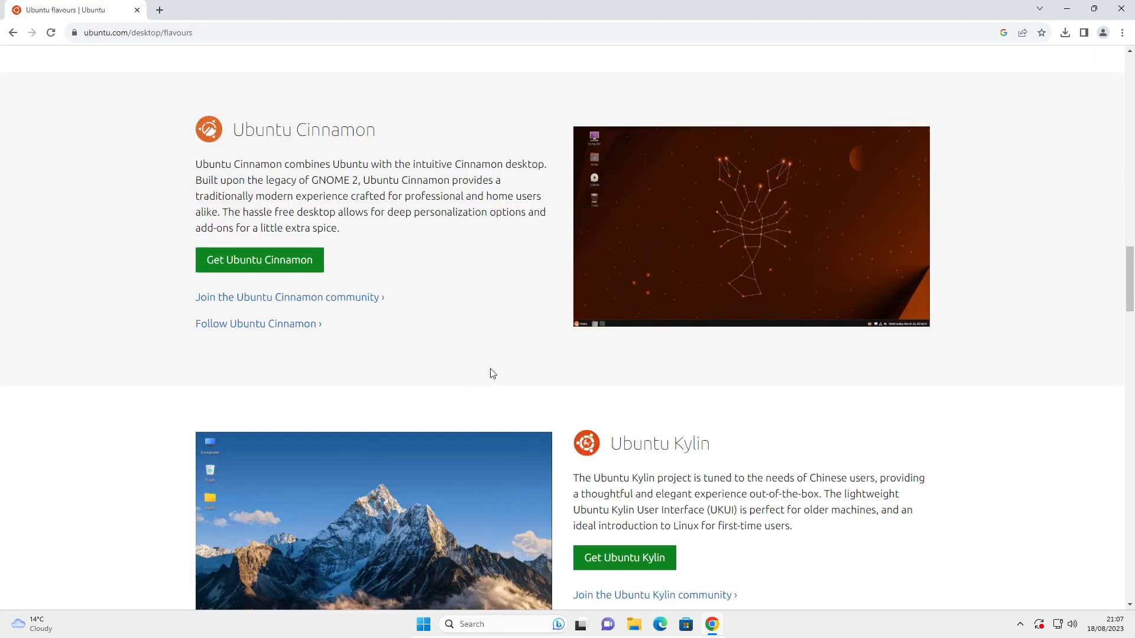
- Try to view the Ubuntu Kylin download page from the flavours page in a new tab, and close the tab
scroll(493, 374, "down", 5)
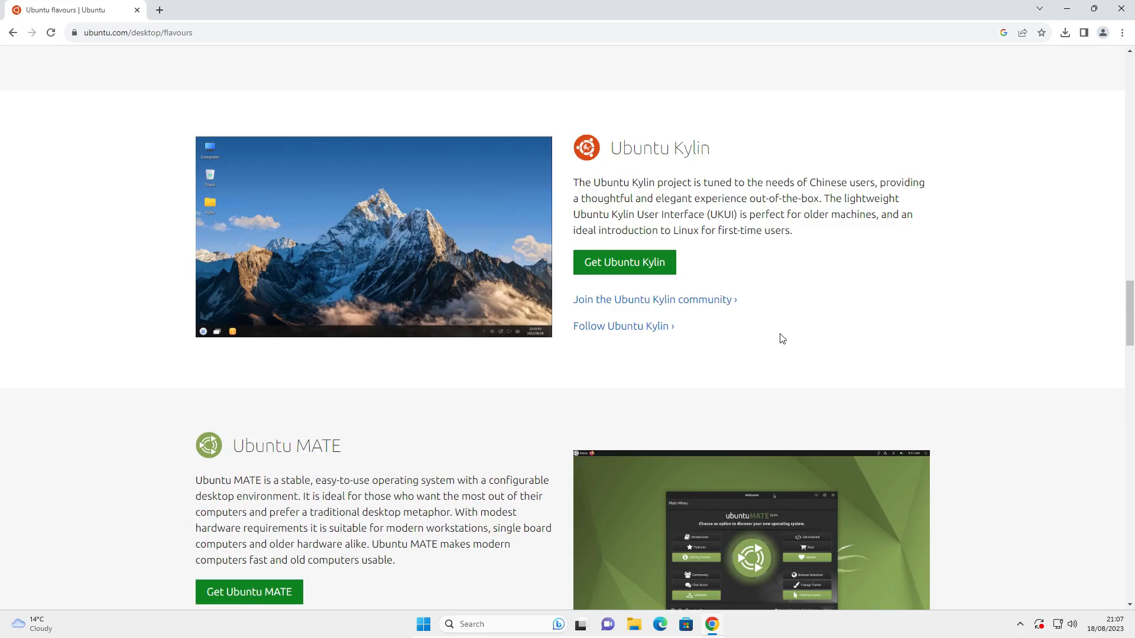
right_click(599, 262)
left_click(644, 271)
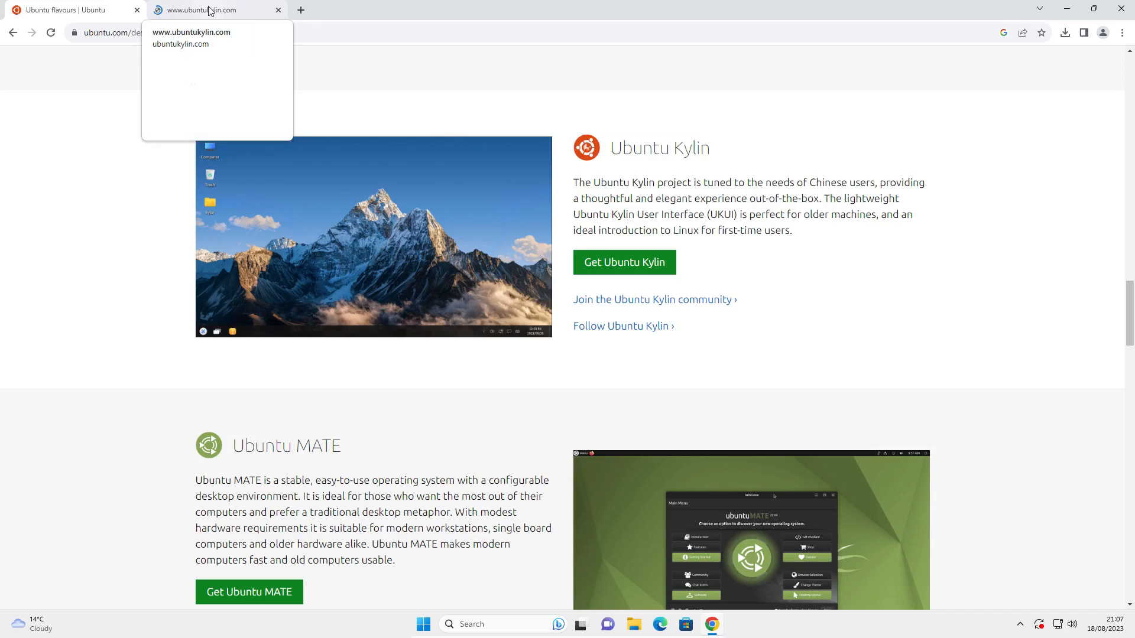
left_click(208, 10)
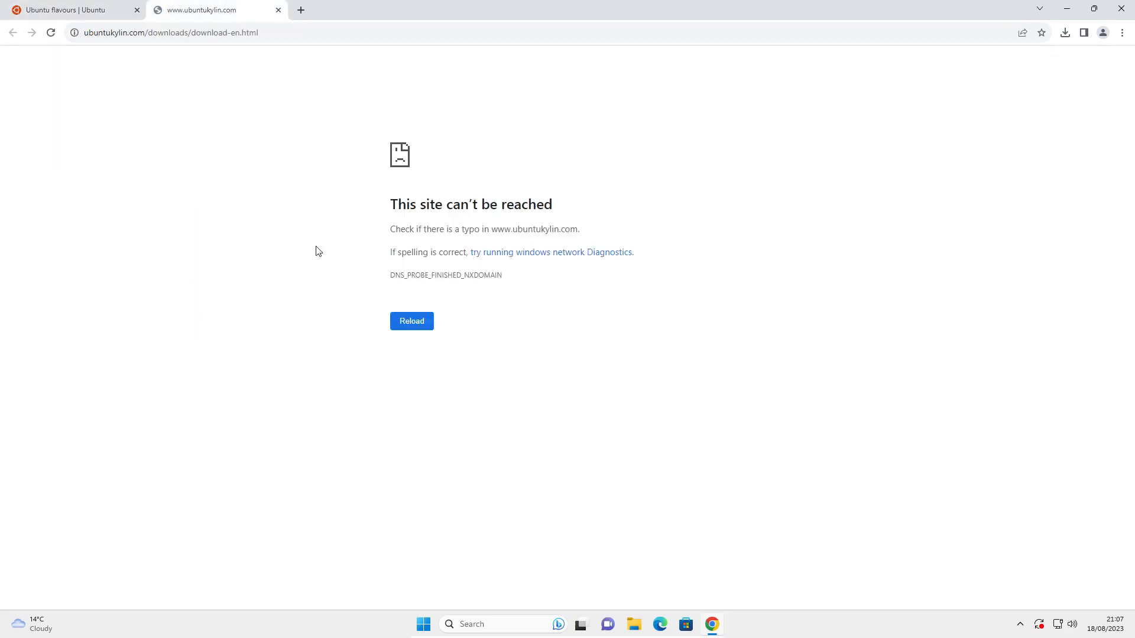
left_click(278, 11)
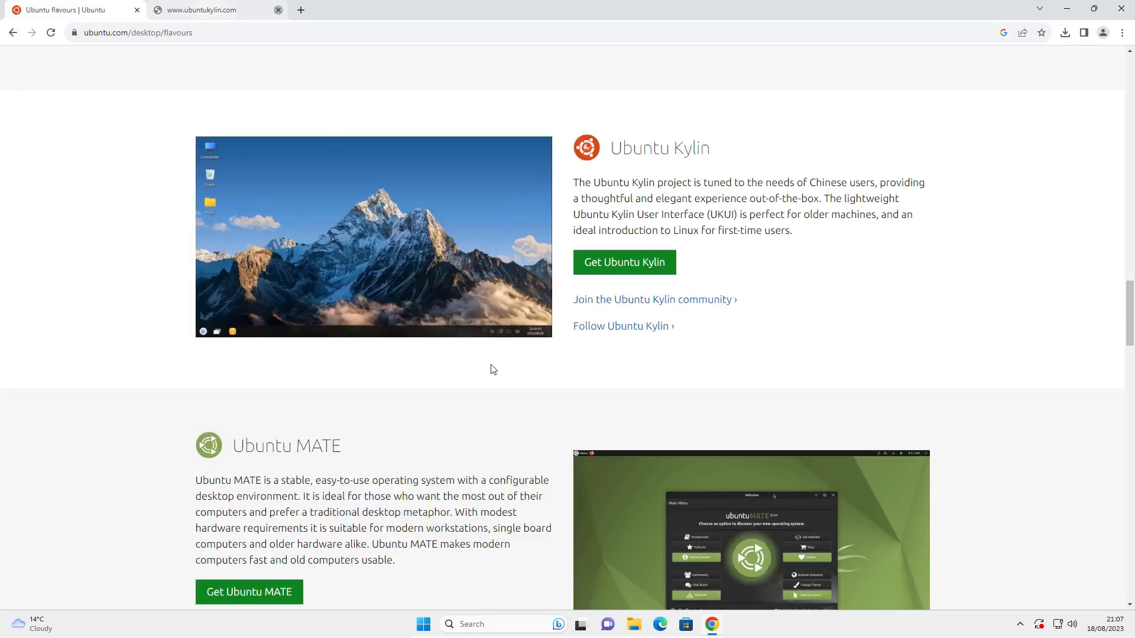
- Open the Ubuntu MATE site in a new tab, review its download releases for 64-bit PCs/Macs and close the tab
scroll(494, 417, "down", 5)
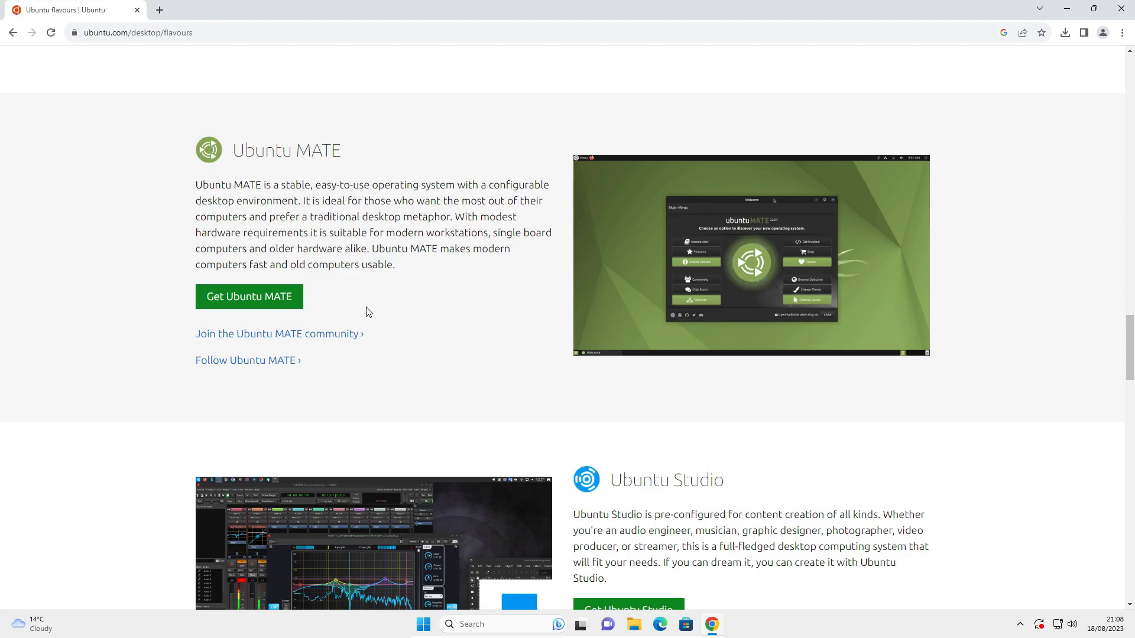
right_click(255, 301)
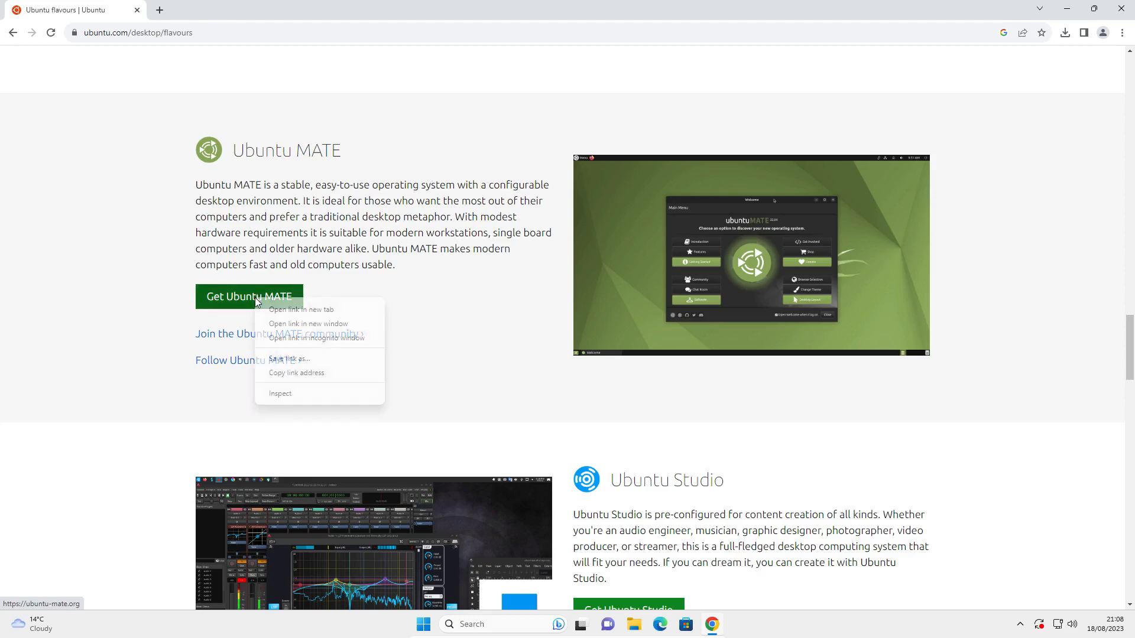
left_click(312, 309)
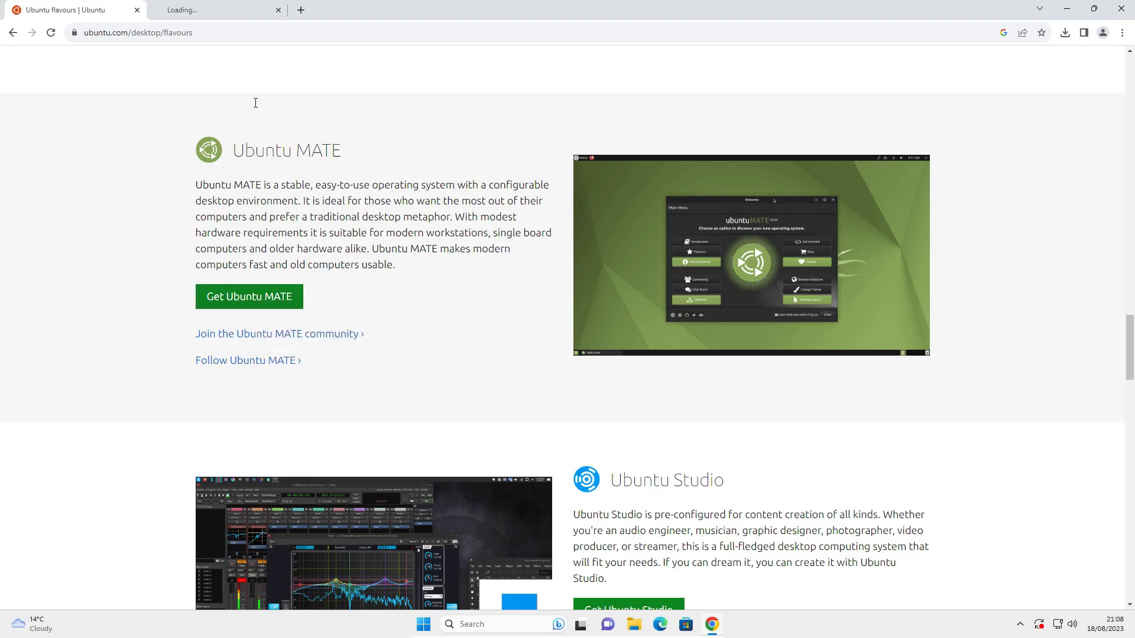
left_click(211, 16)
left_click(425, 63)
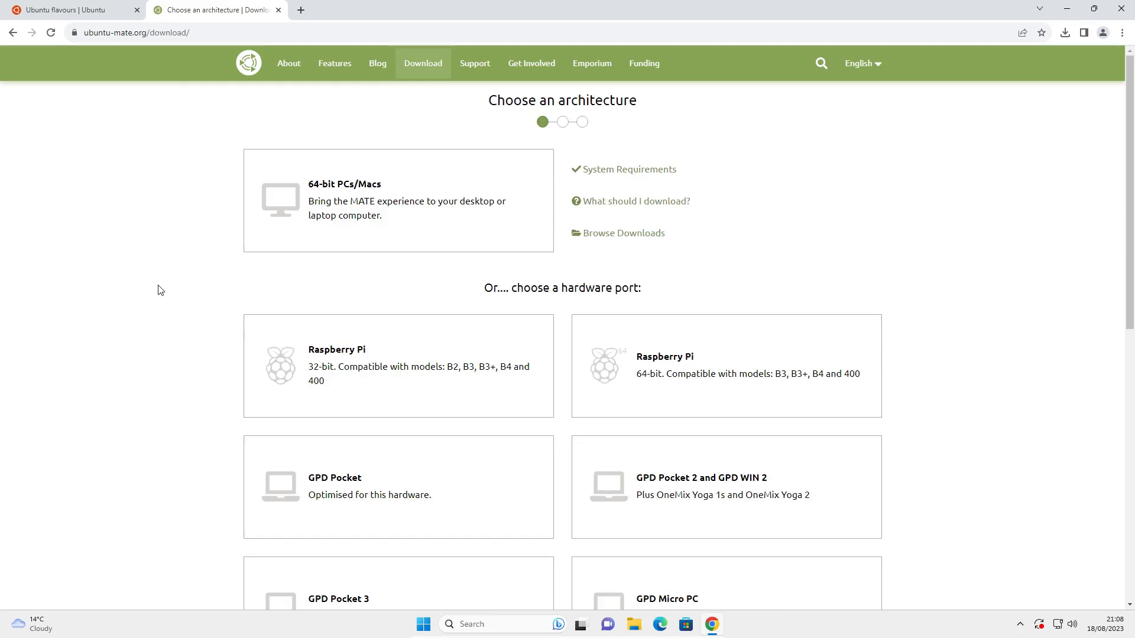
left_click(329, 187)
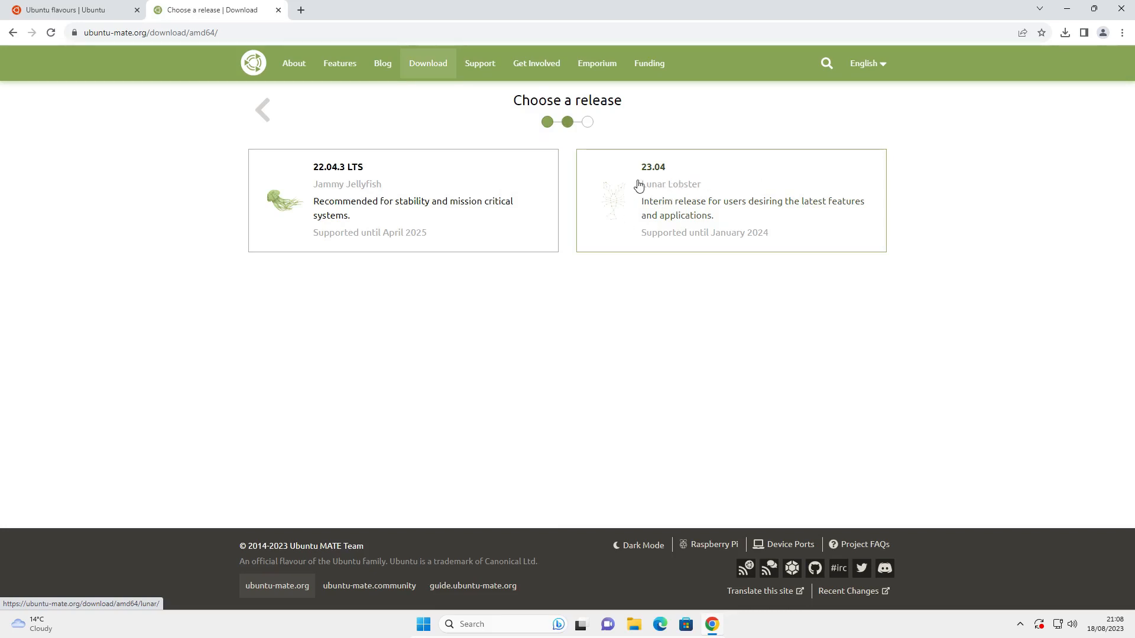
left_click(279, 10)
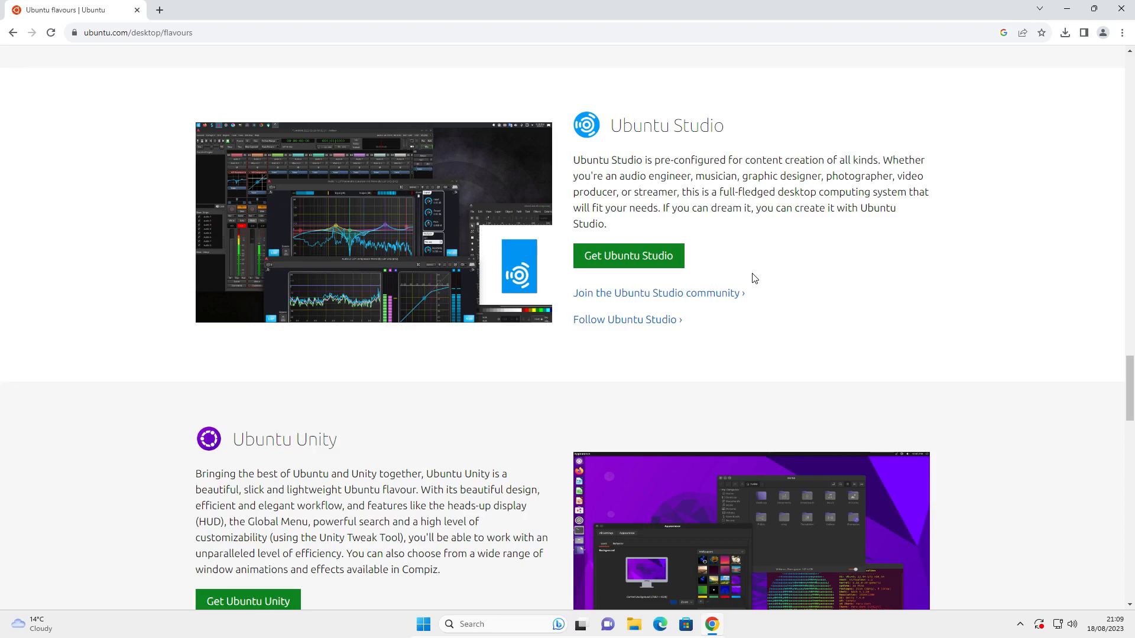
- Open the Ubuntu Studio site from the flavours page in a new tab, review its download page and close the tab
right_click(627, 263)
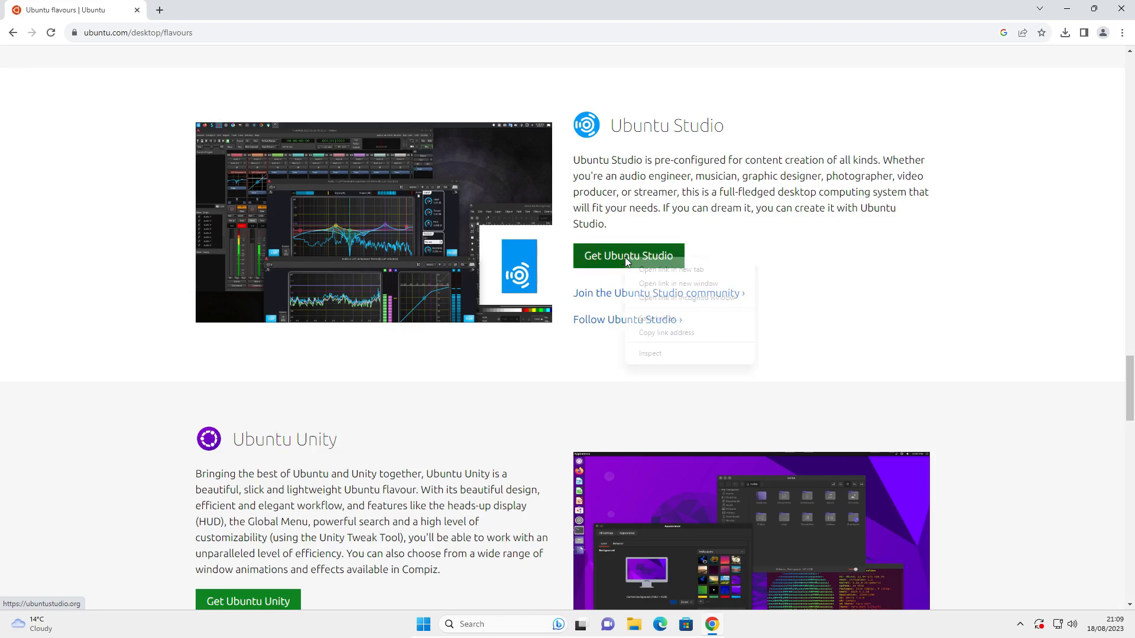
left_click(626, 270)
key("ctrl+Tab")
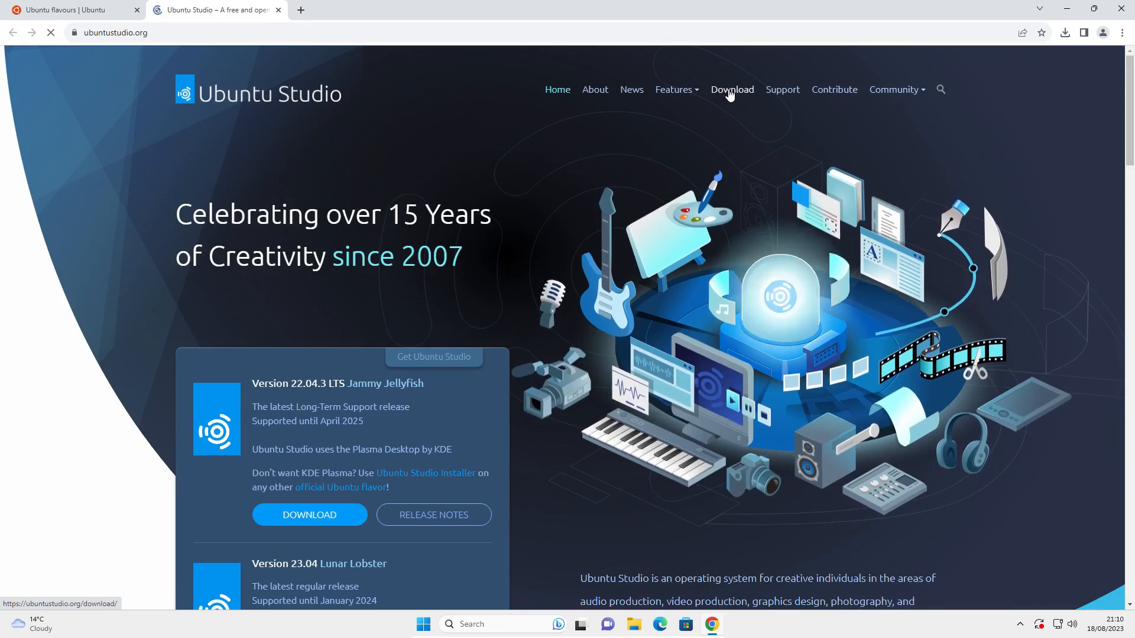
left_click(730, 91)
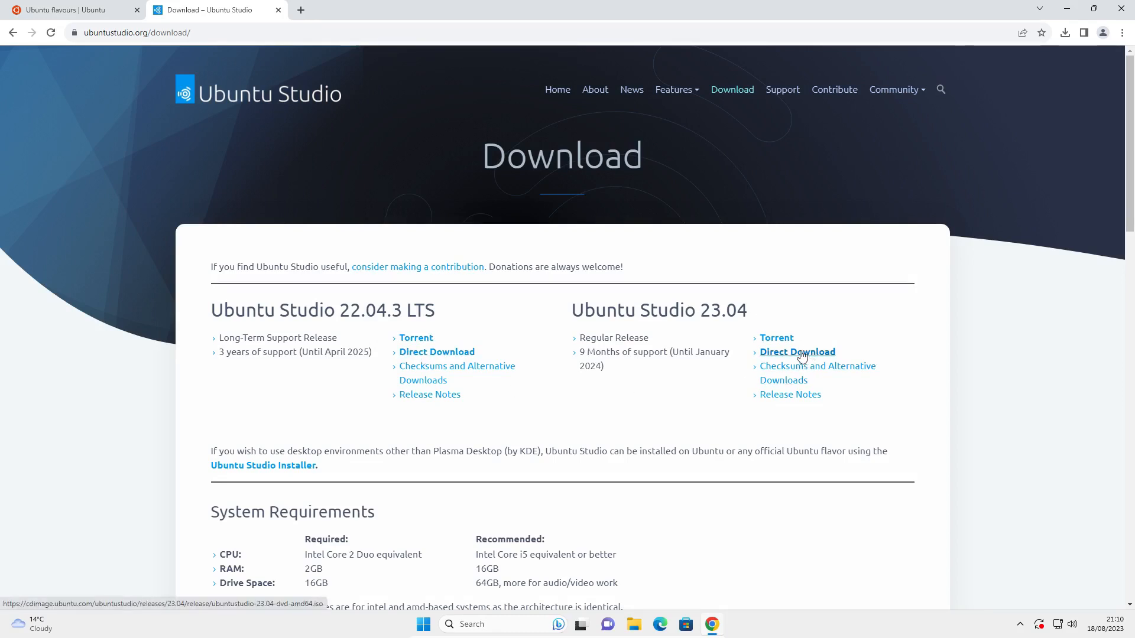
key("ctrl+w")
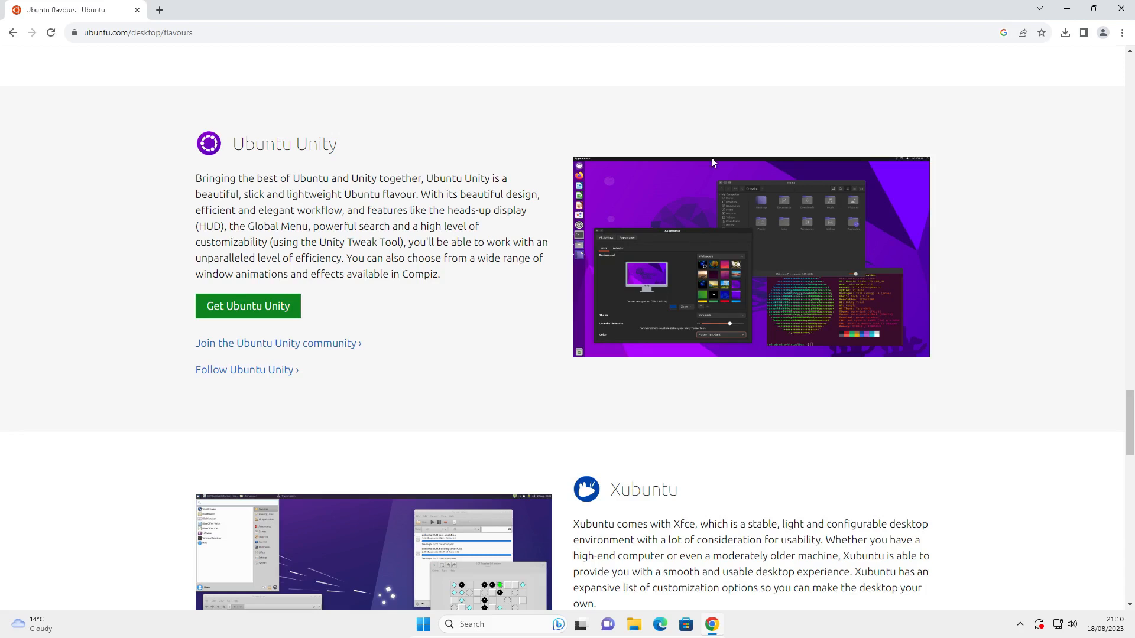
- Open the Ubuntu Unity site from the flavours page in a new tab, review its download page and close the tab
right_click(247, 309)
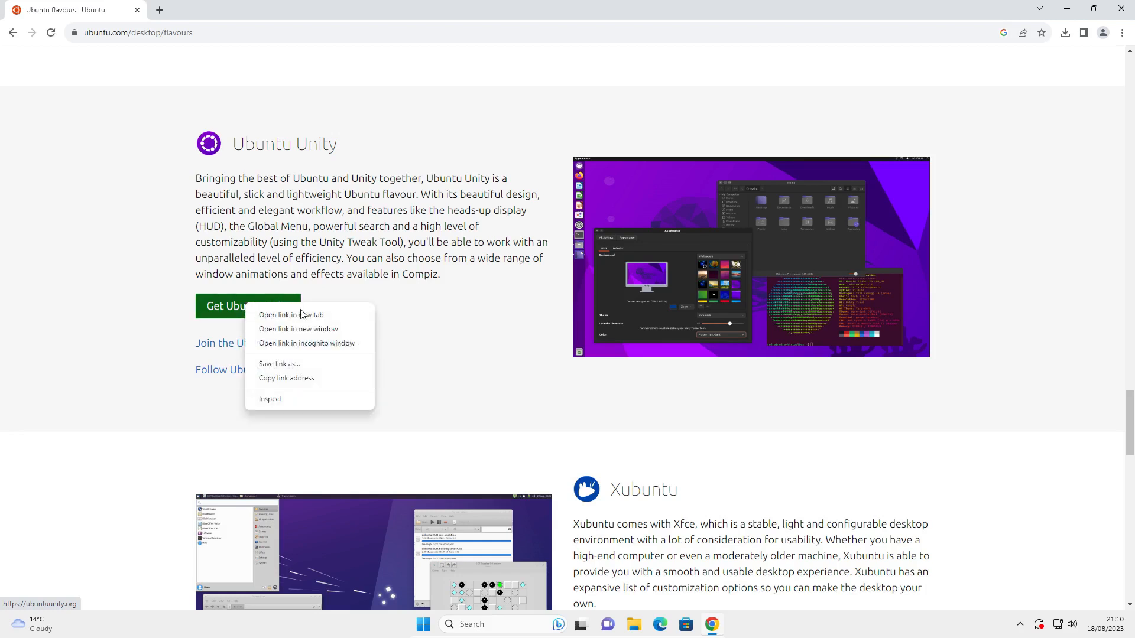
left_click(263, 314)
left_click(218, 10)
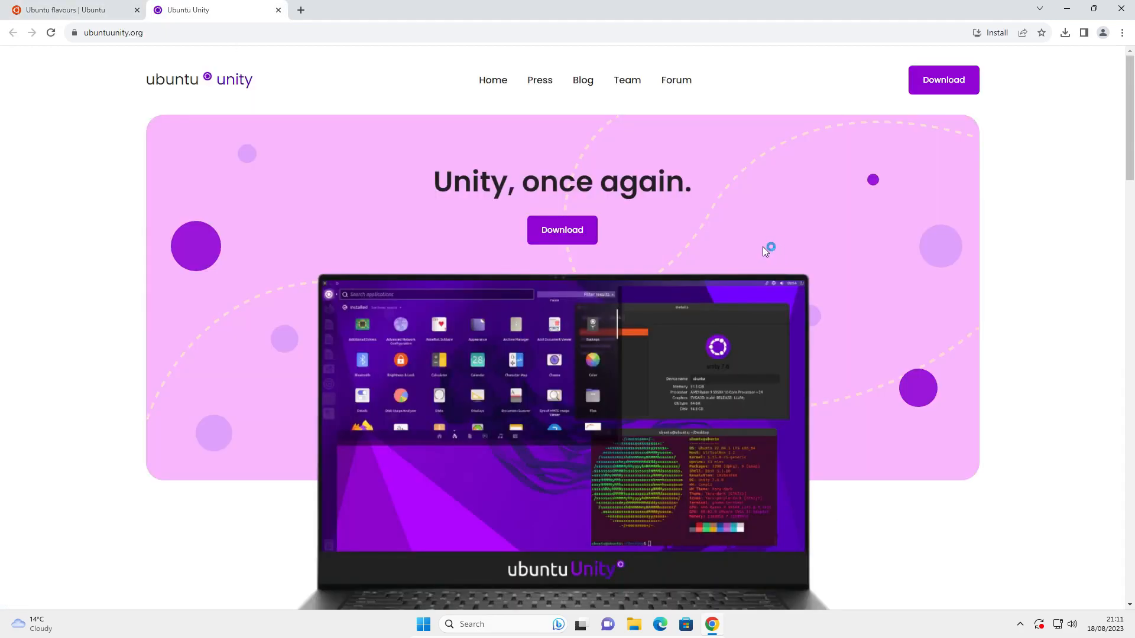
left_click(551, 237)
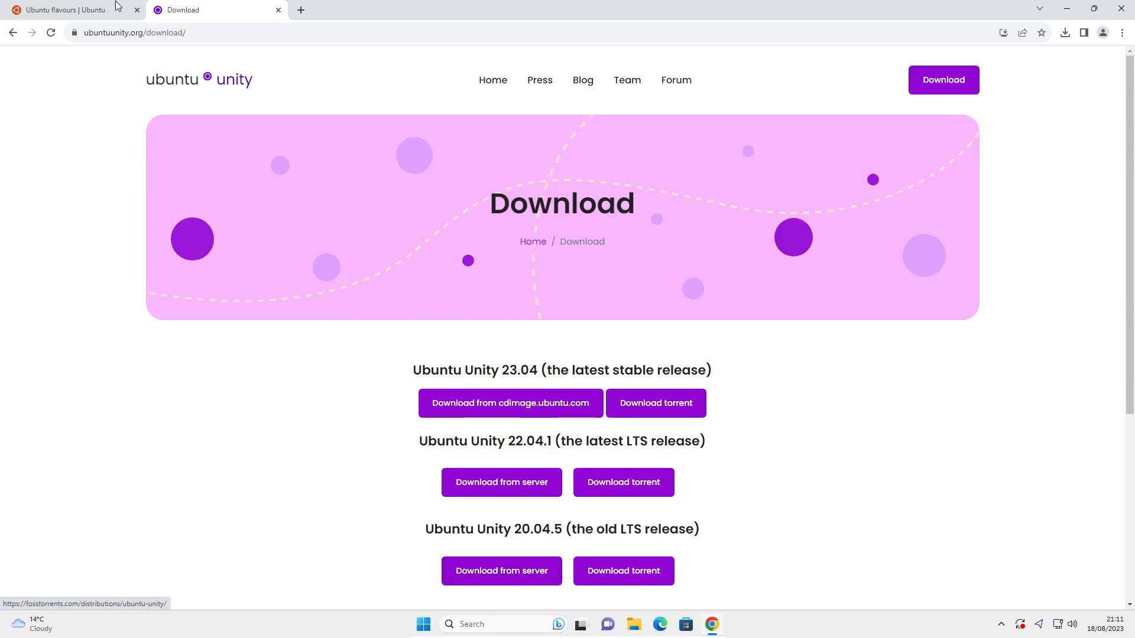
left_click(279, 11)
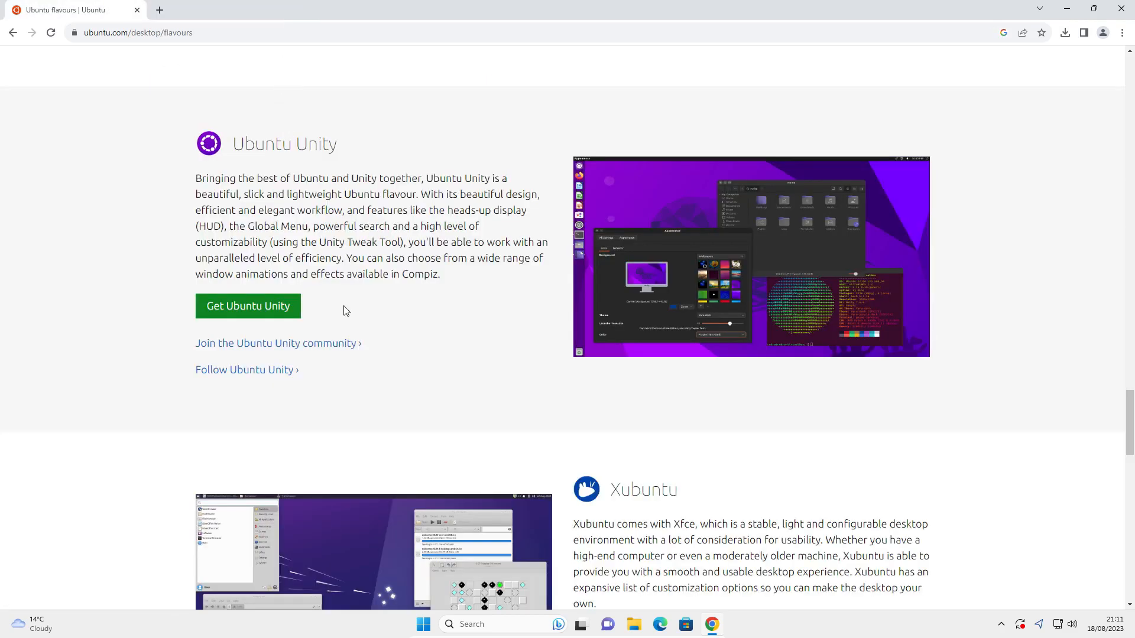
- Open the Xubuntu site from the flavours page in a new tab and go to its main download page
scroll(357, 327, "down", 5)
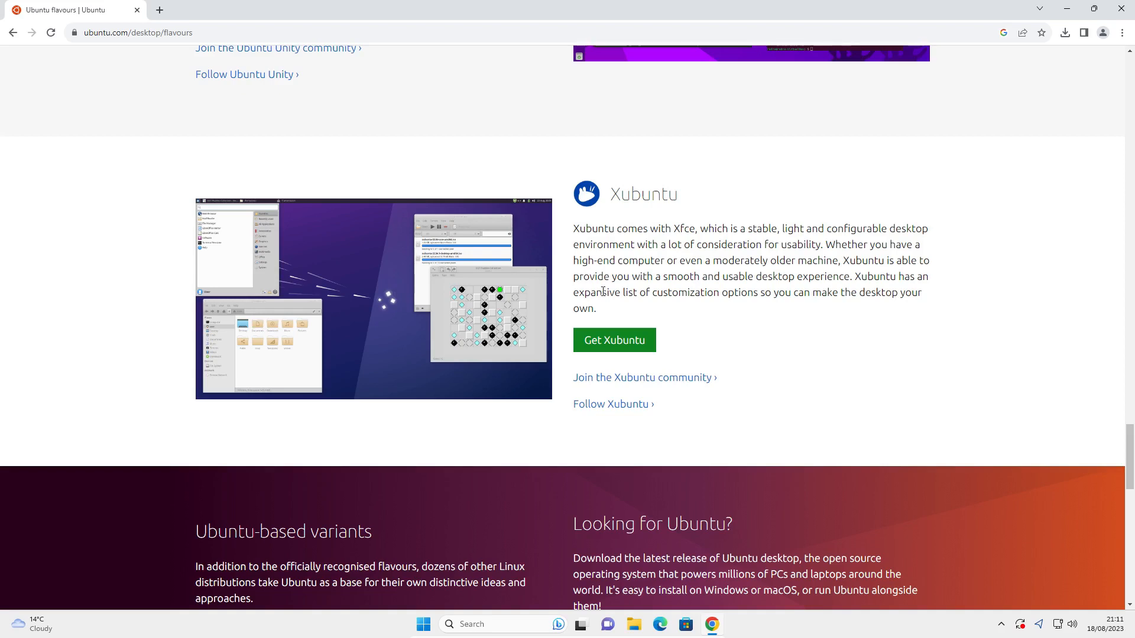
right_click(619, 340)
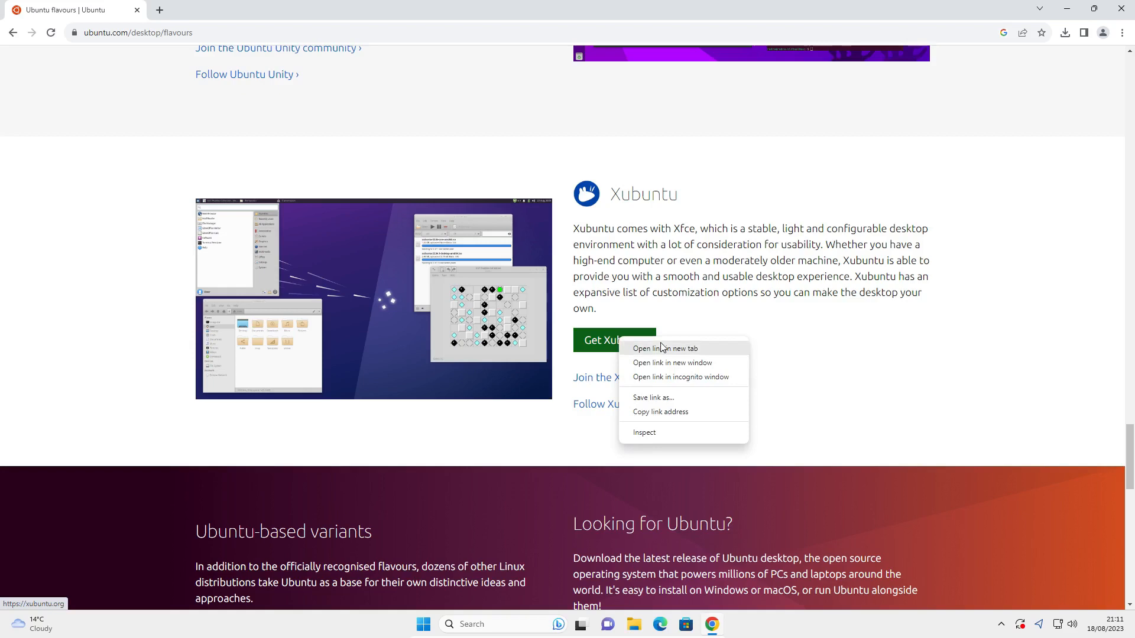
left_click(641, 348)
key("ctrl+Tab")
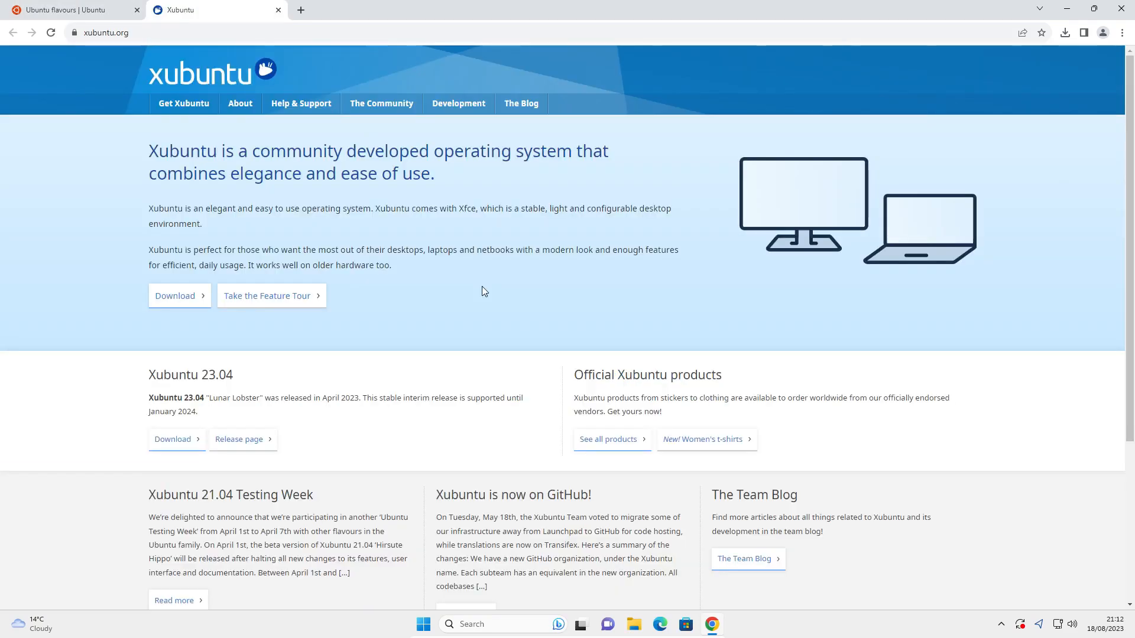
scroll(484, 291, "down", 1)
left_click(166, 243)
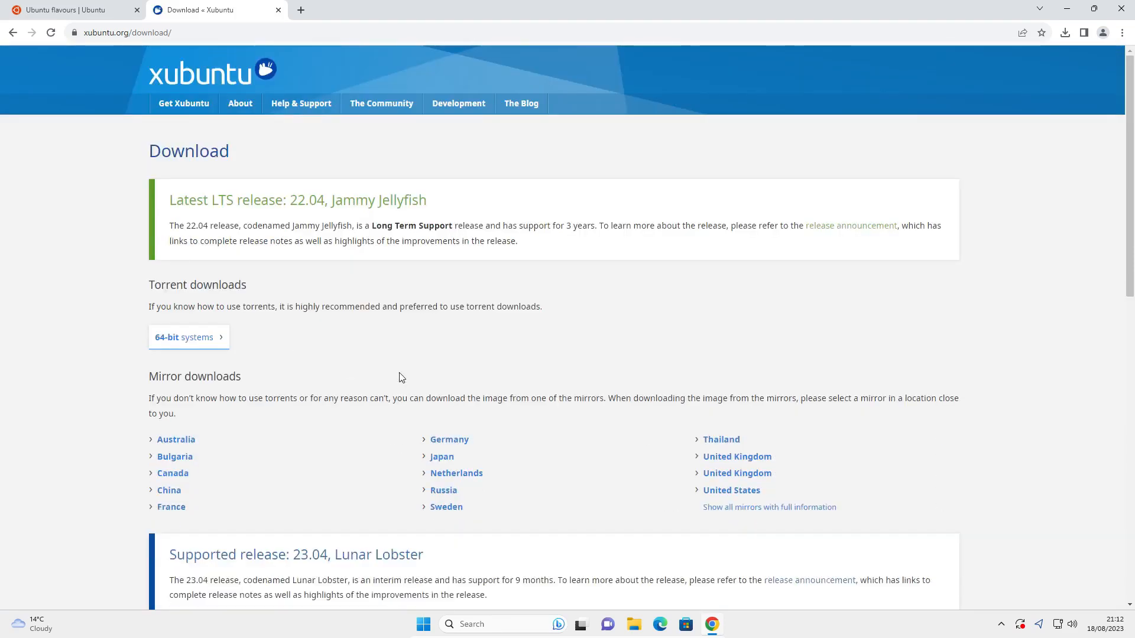
- View the Xubuntu 22.04 release files on the first United Kingdom mirror and return to the download page
scroll(573, 352, "down", 2)
scroll(577, 352, "down", 1)
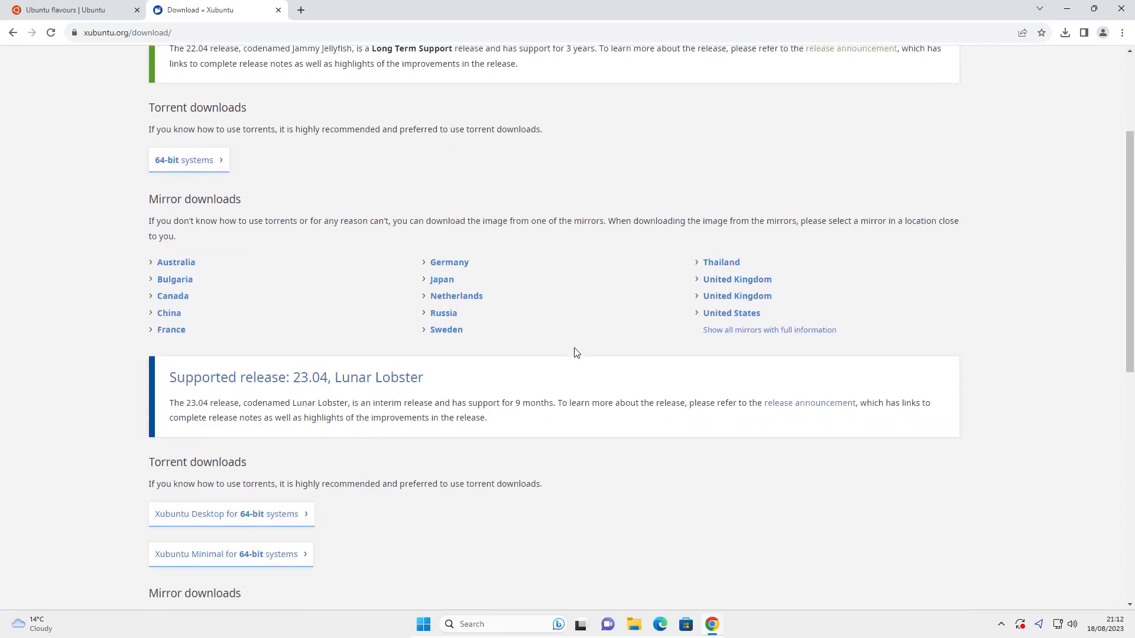
left_click(718, 281)
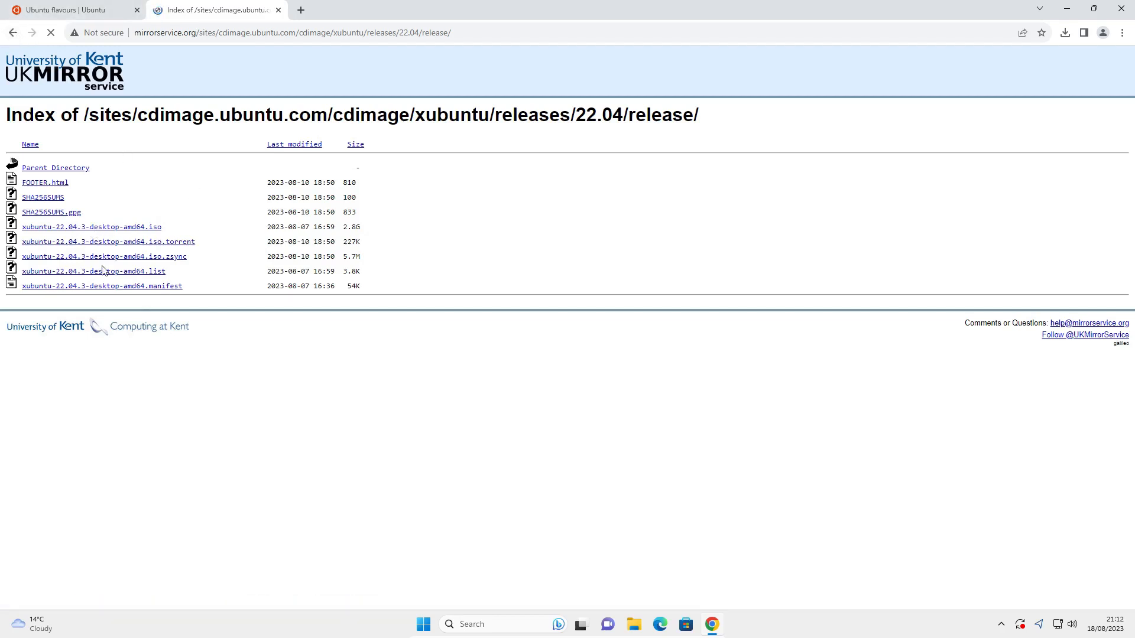
left_click(13, 33)
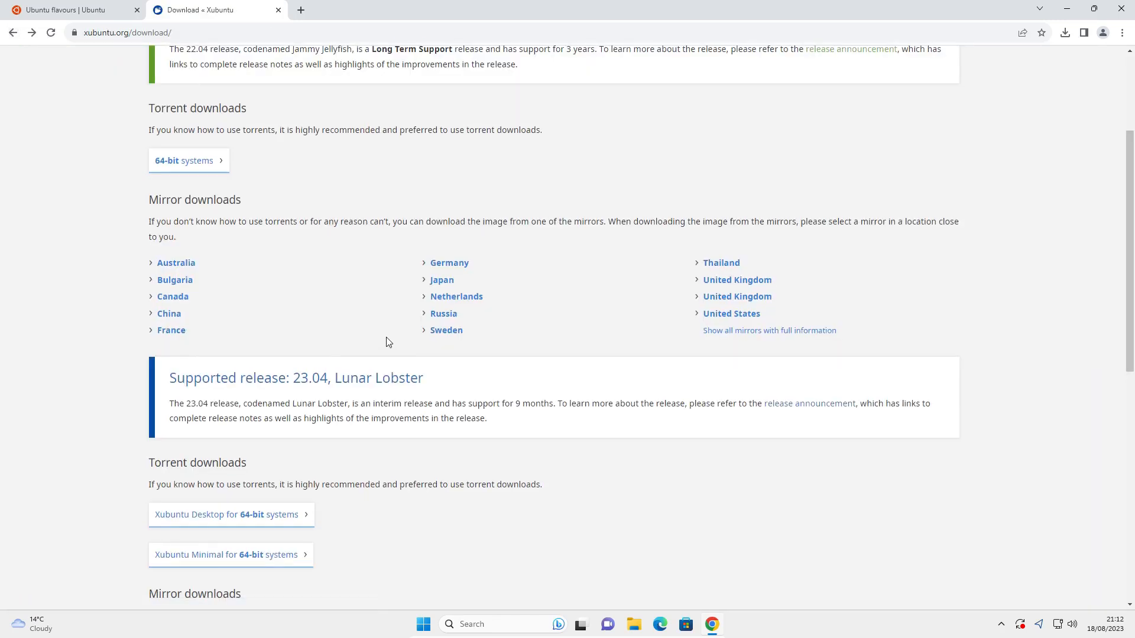
- Return to the Xubuntu home page, open the Xubuntu 23.04 downloads and choose a download mirror
scroll(386, 338, "up", 3)
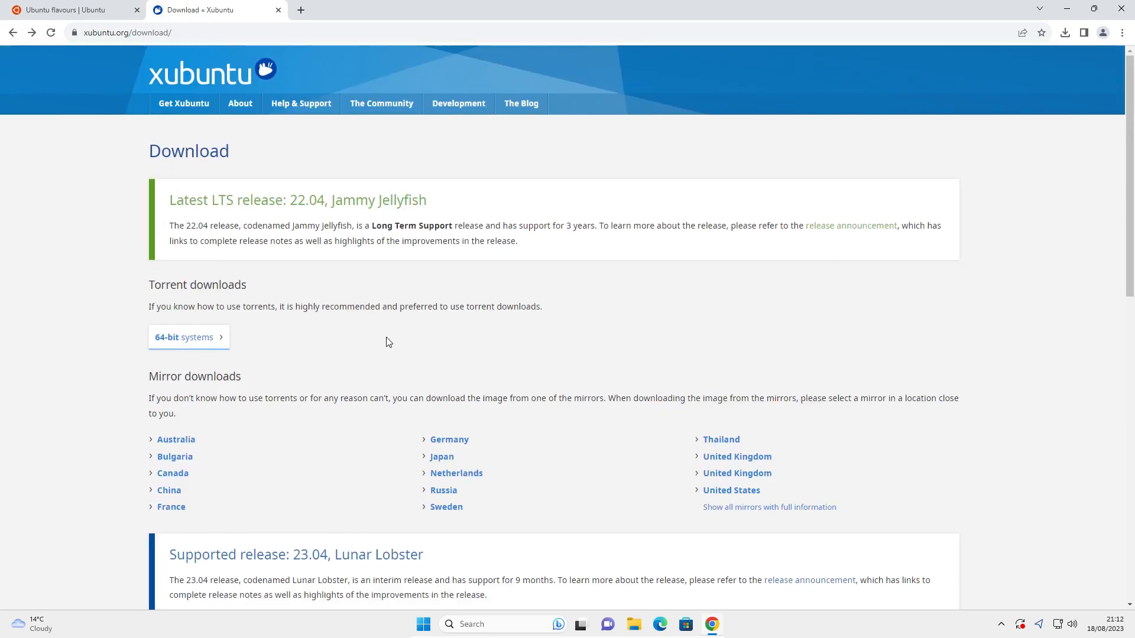
left_click(13, 33)
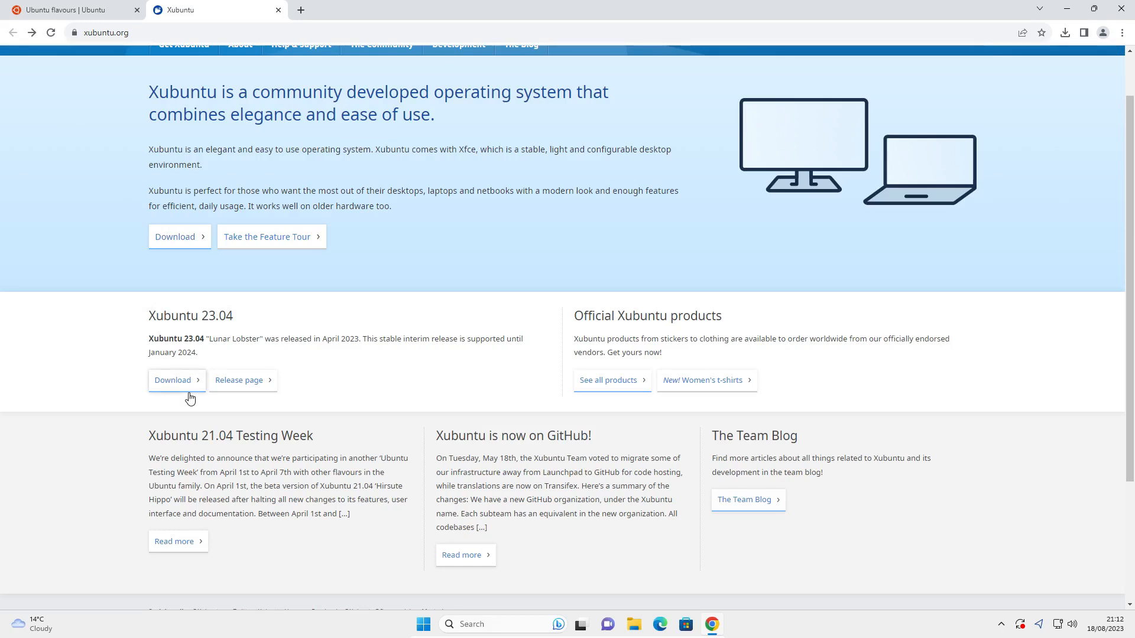
left_click(166, 381)
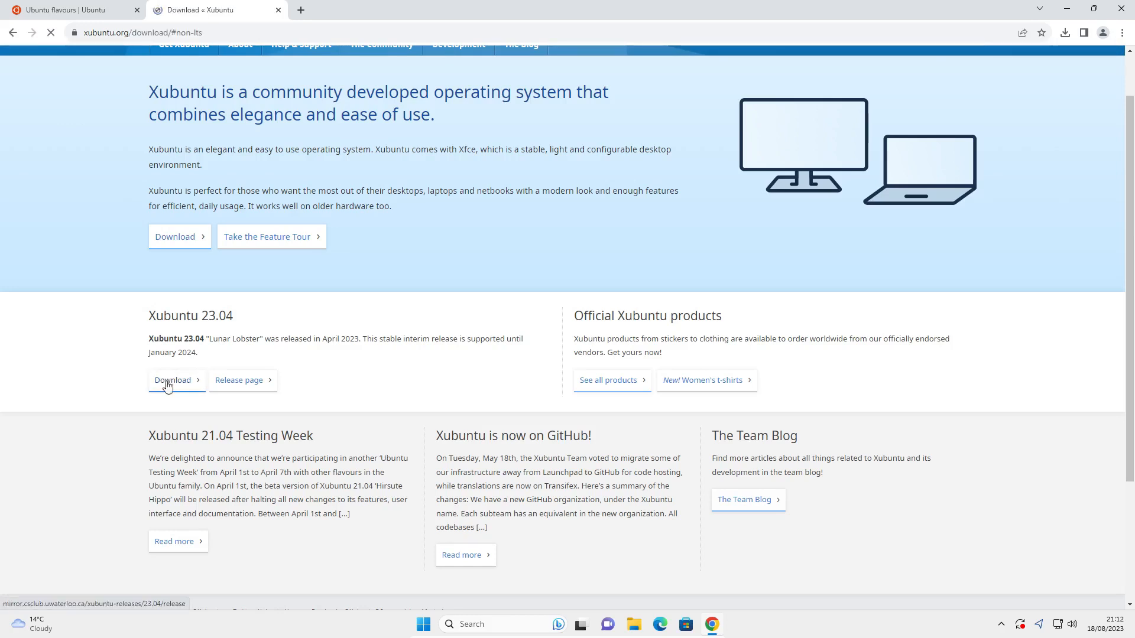
left_click(737, 320)
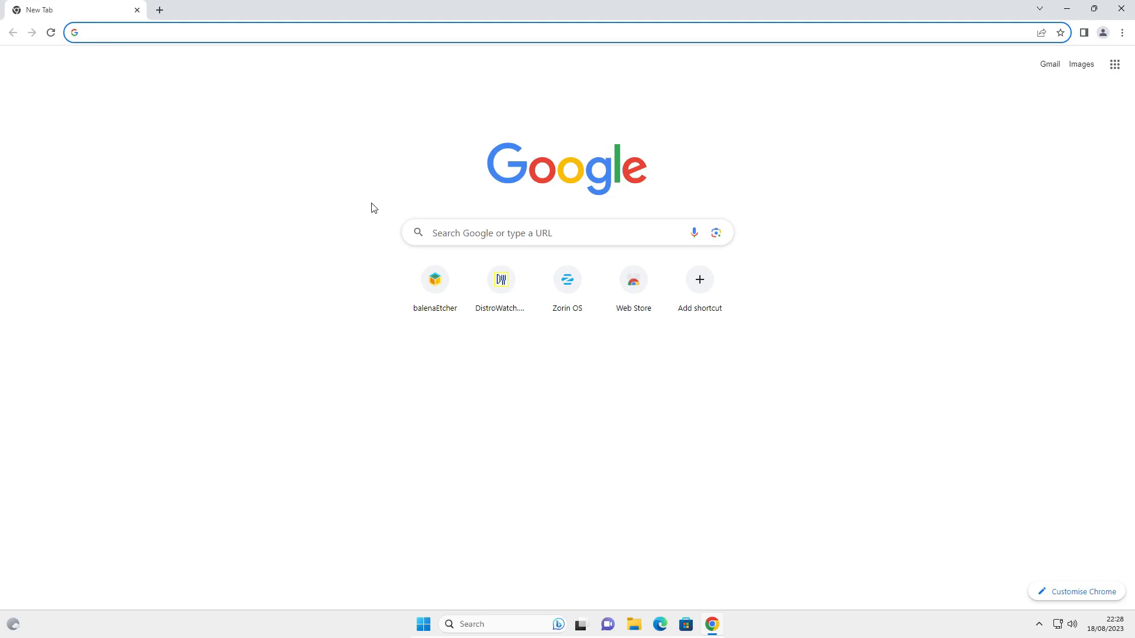
- Go to etcher.io, download the Etcher for Windows (x86|x64) installer and close the browser
type("etcher.io")
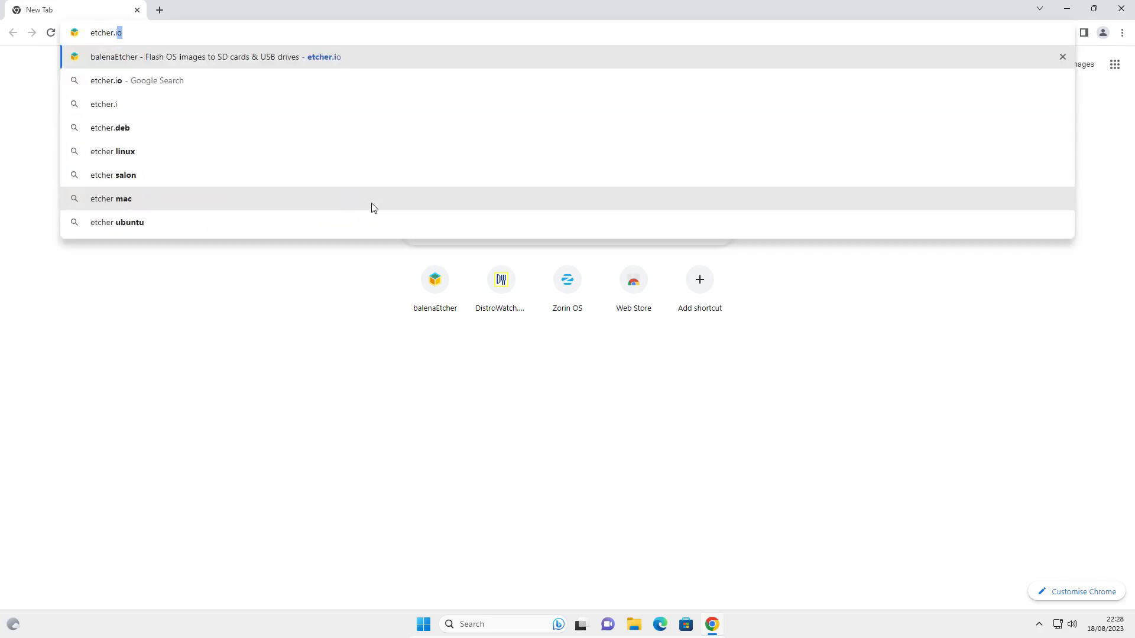
key("Return")
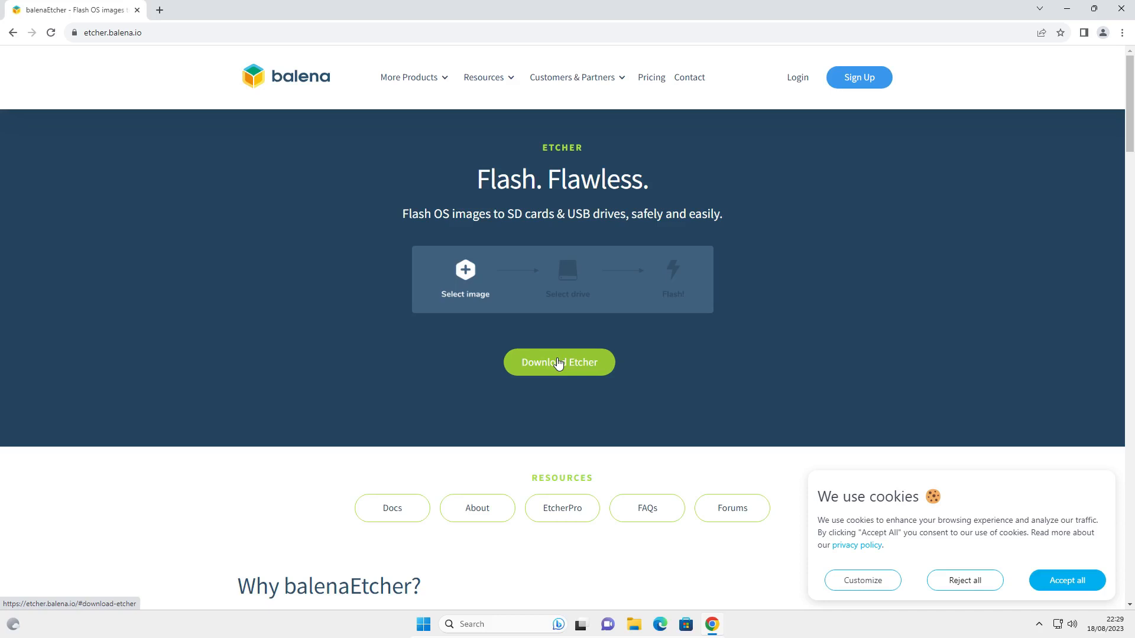
left_click(566, 365)
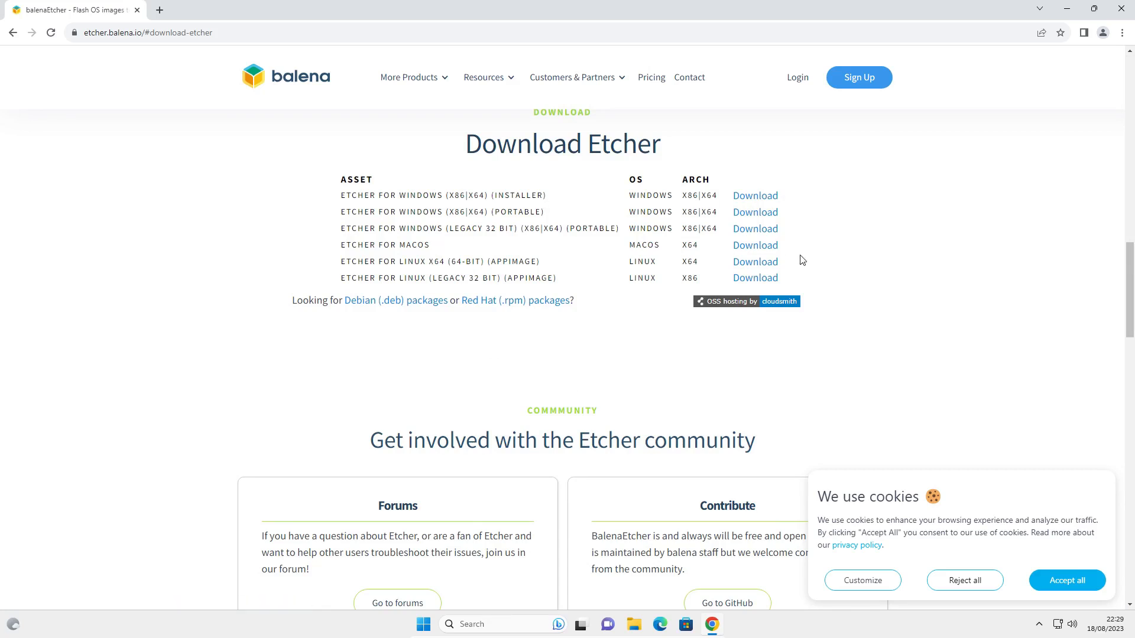
left_click(754, 197)
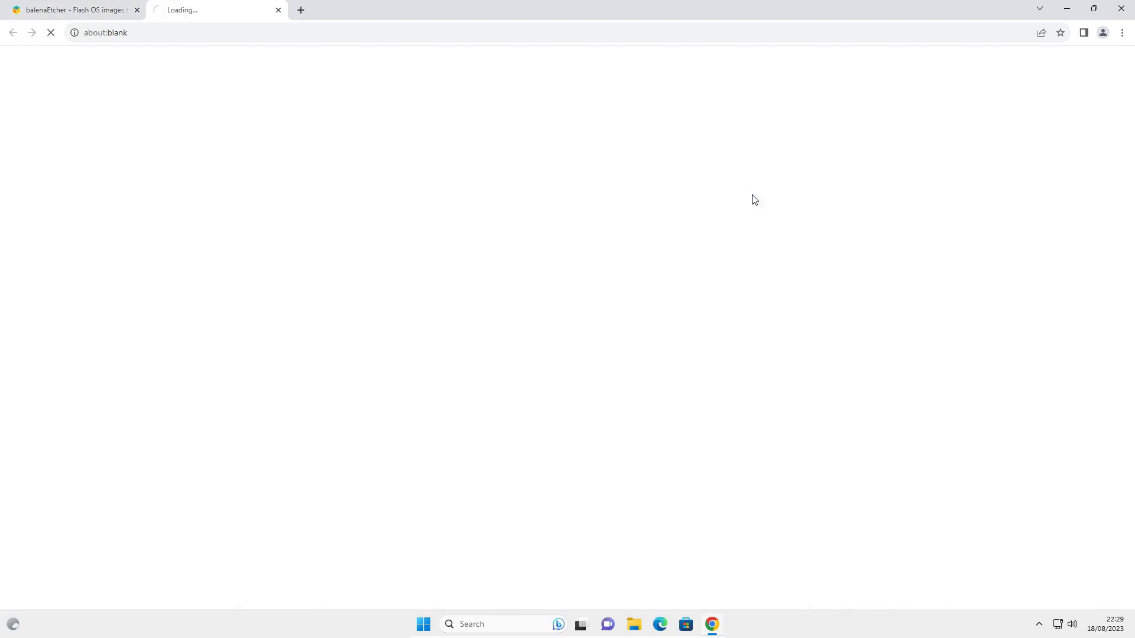
left_click(1123, 10)
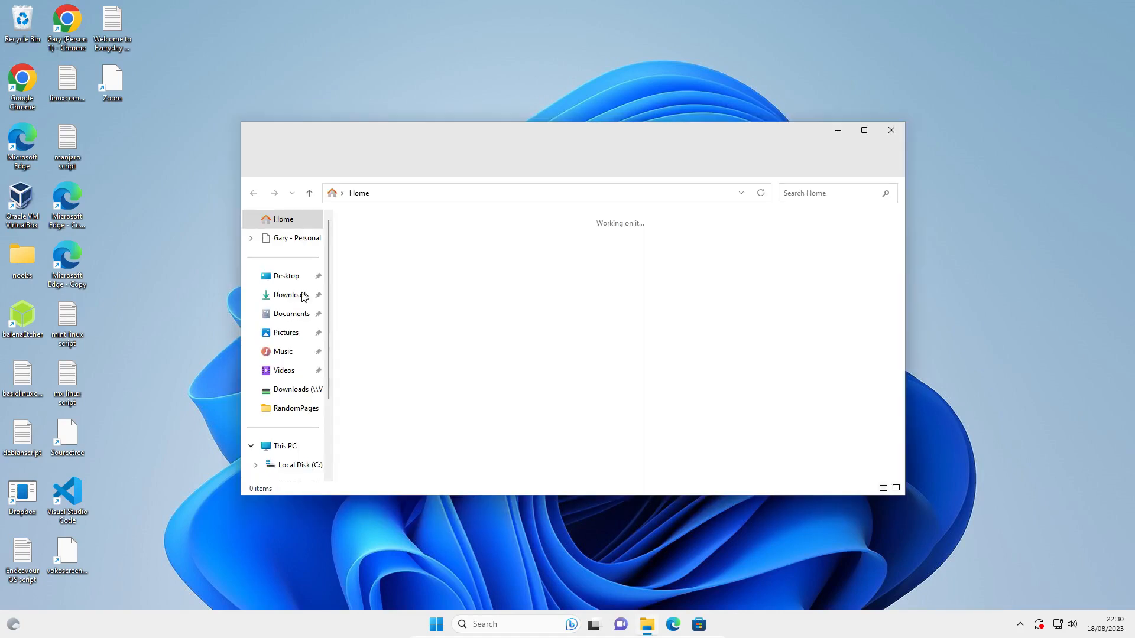
- Install balenaEtcher from balenaEtcher-Setup-1.18.11 (3) in the Downloads folder, accepting the license agreement, and minimize the folder window
left_click(303, 296)
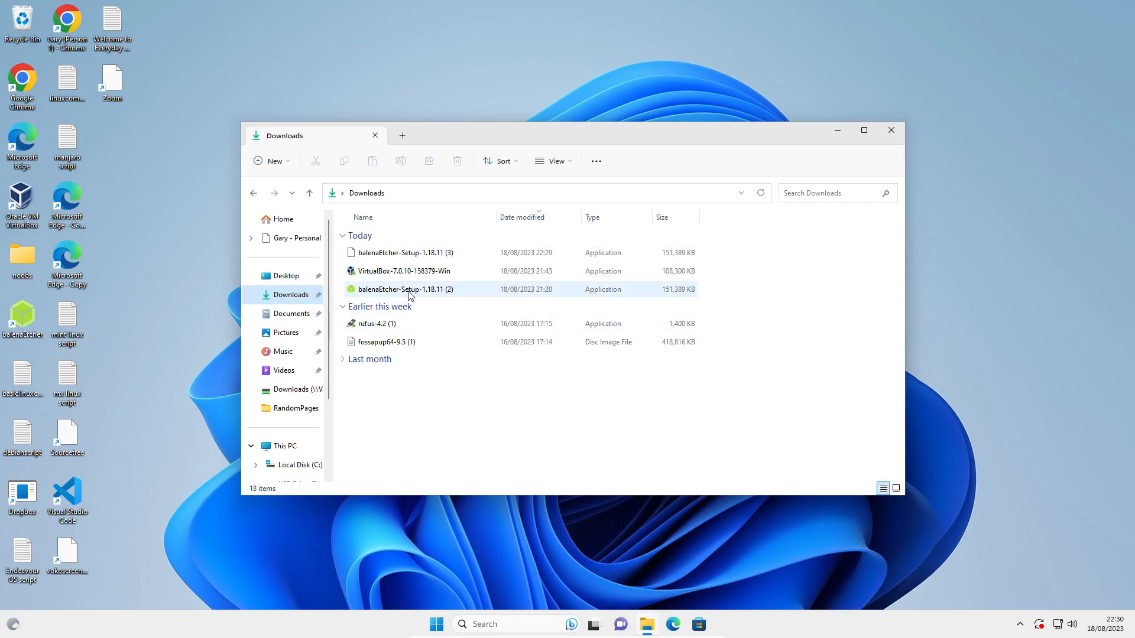
double_click(412, 255)
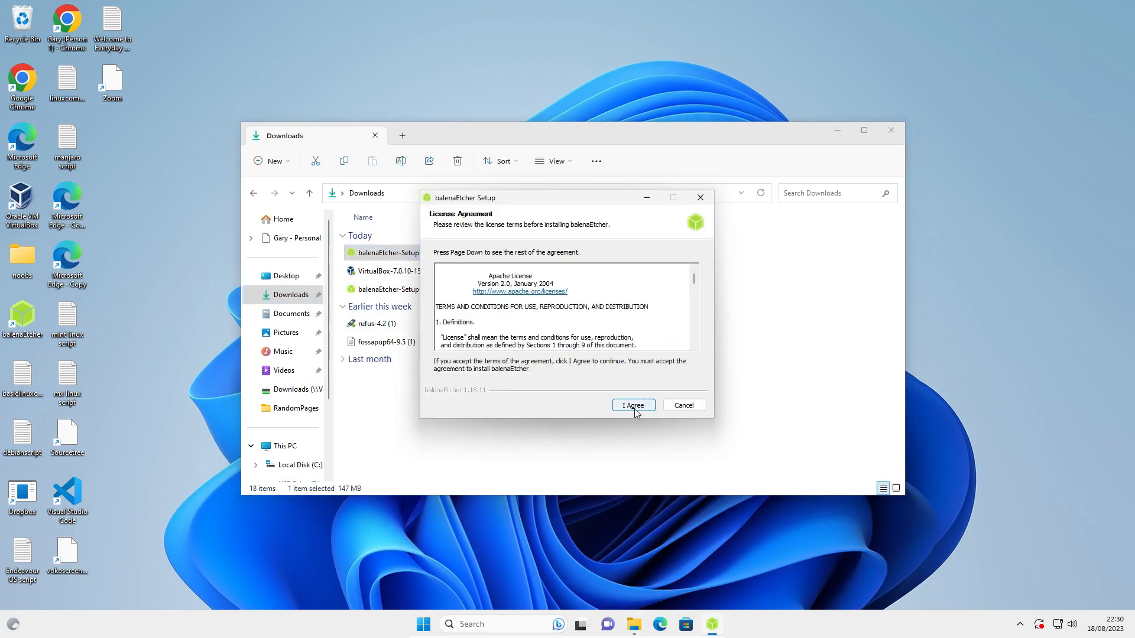
left_click(634, 405)
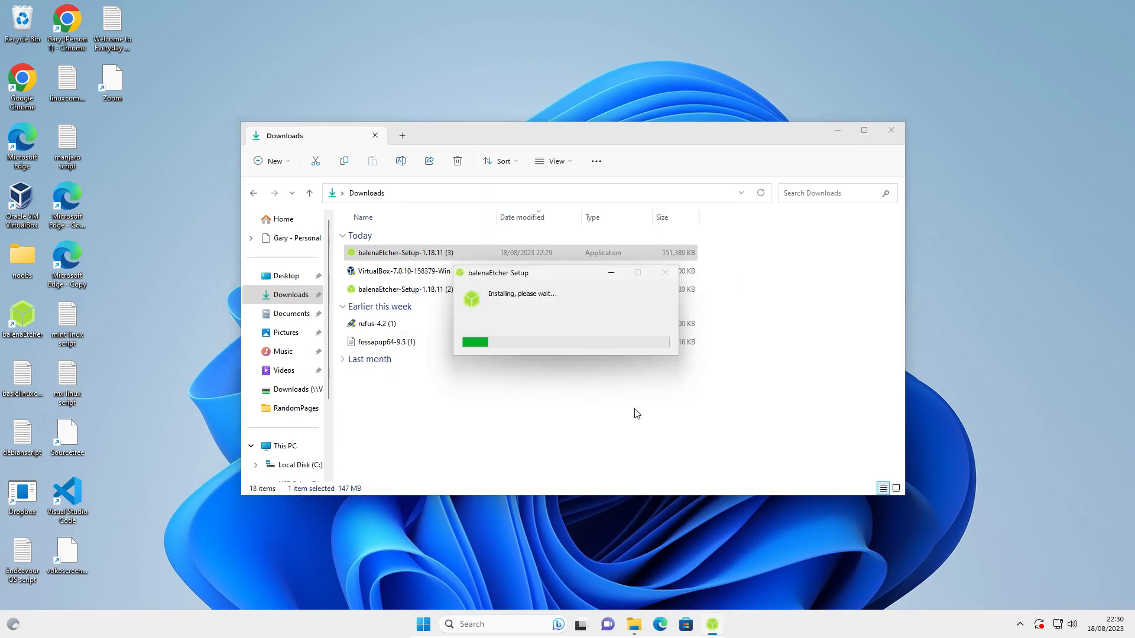
left_click(836, 126)
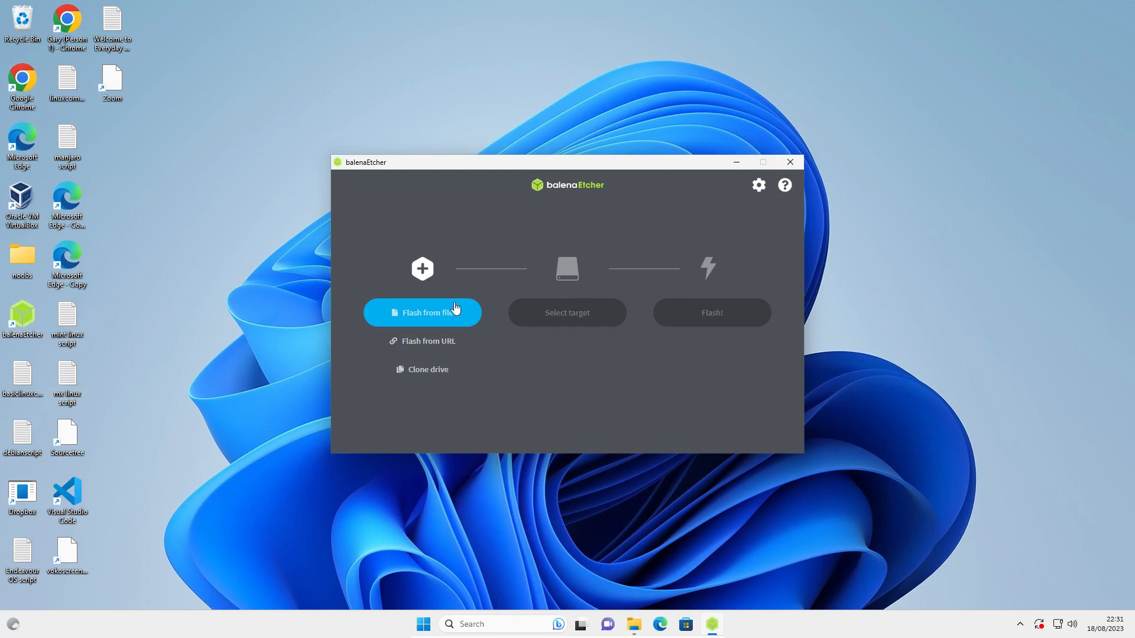
- Flash the ubuntucinnamon-23.04-desktop-amd64 image to the PNY Transformer USB Device and allow Windows Command Processor to make changes
left_click(424, 315)
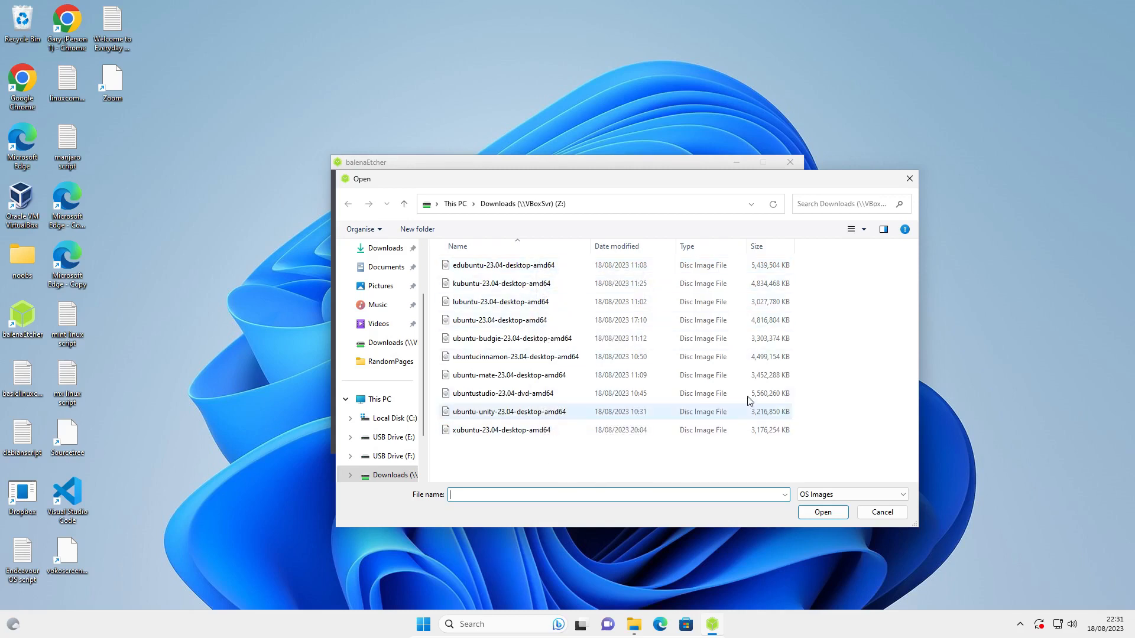
double_click(513, 357)
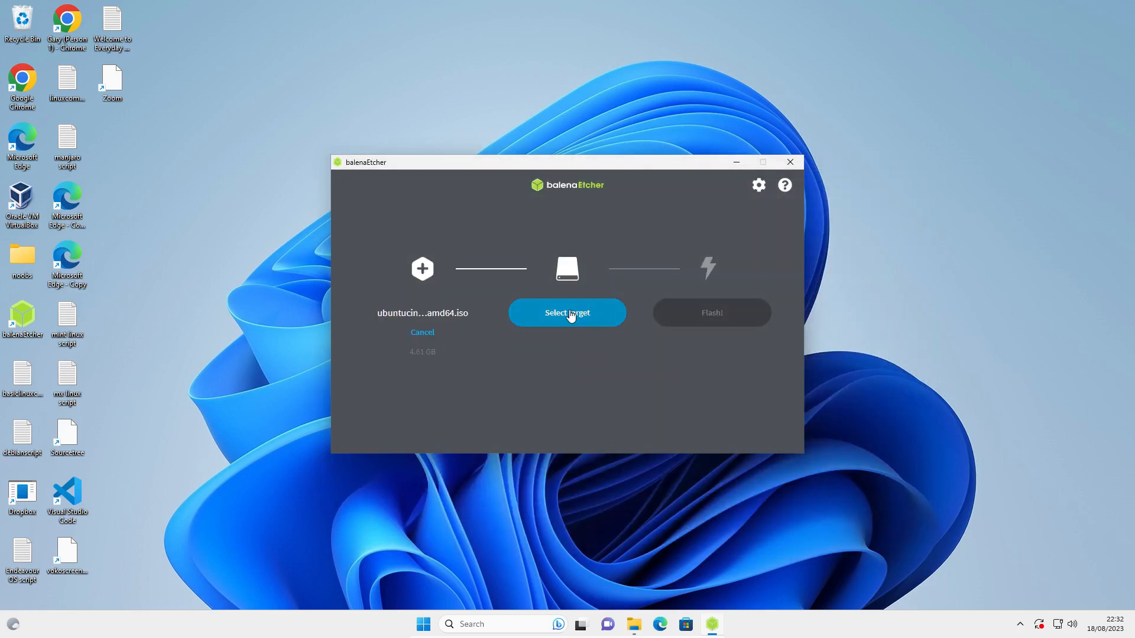
left_click(570, 315)
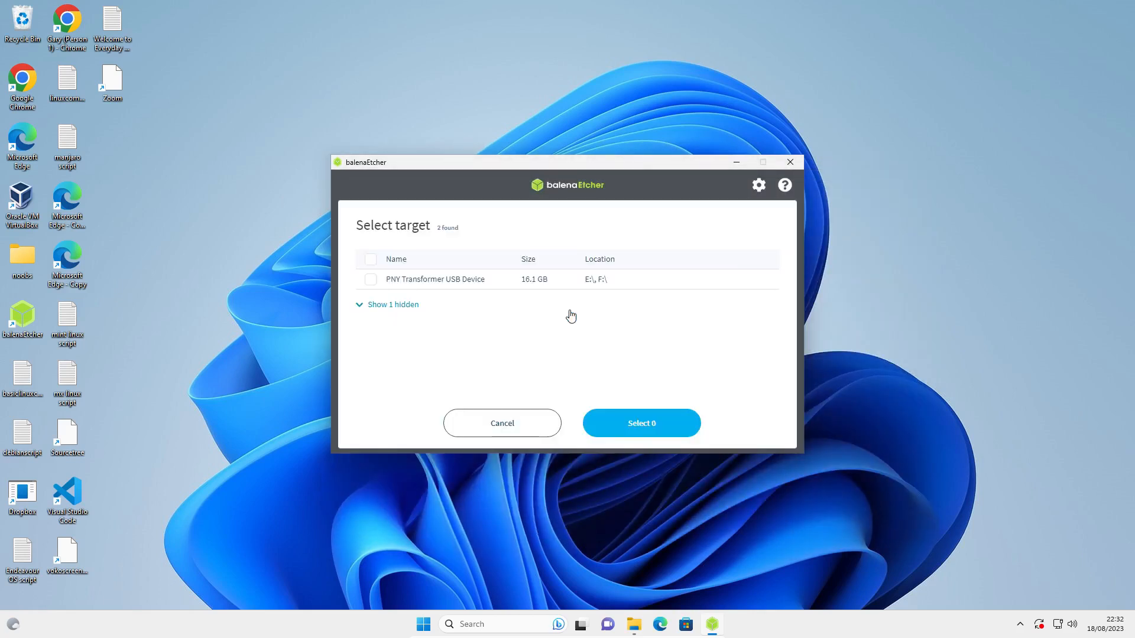
left_click(371, 280)
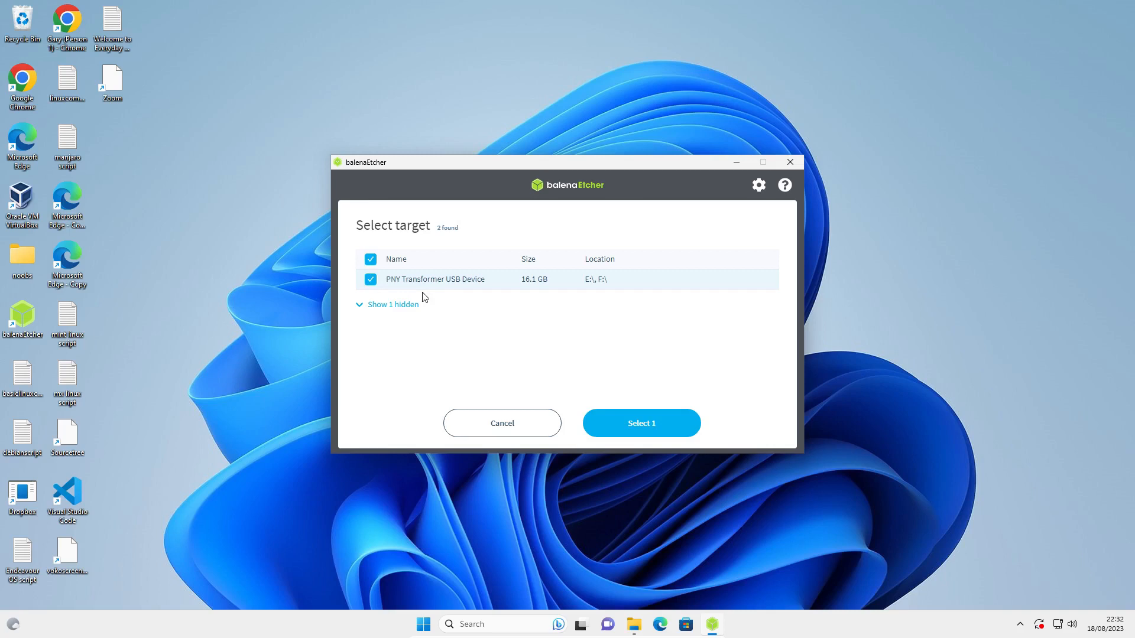
left_click(648, 424)
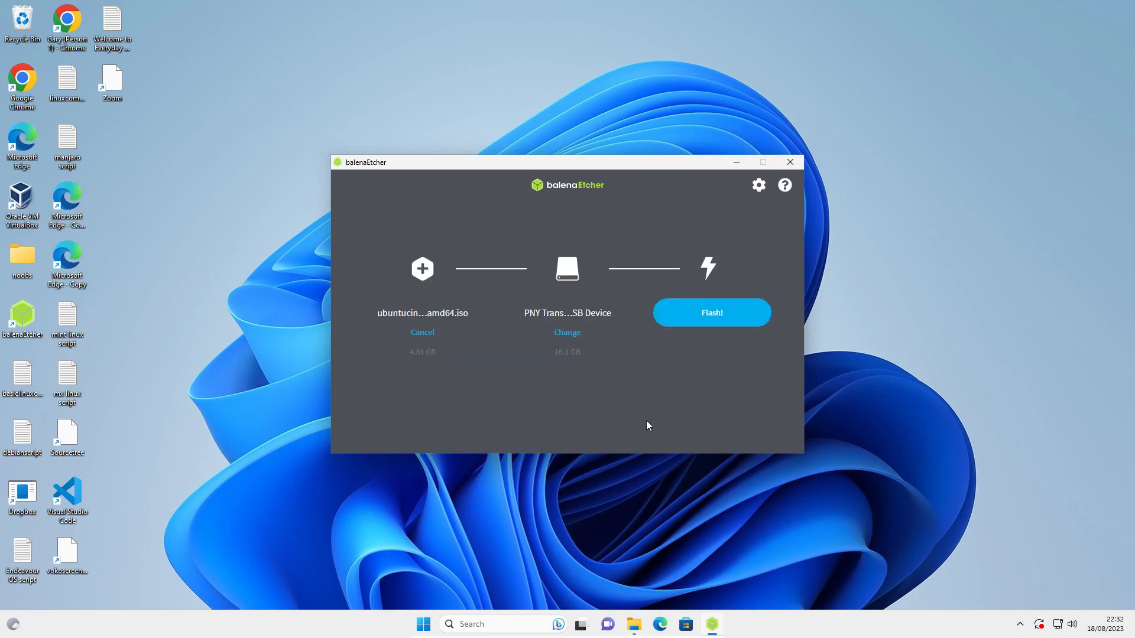
left_click(717, 318)
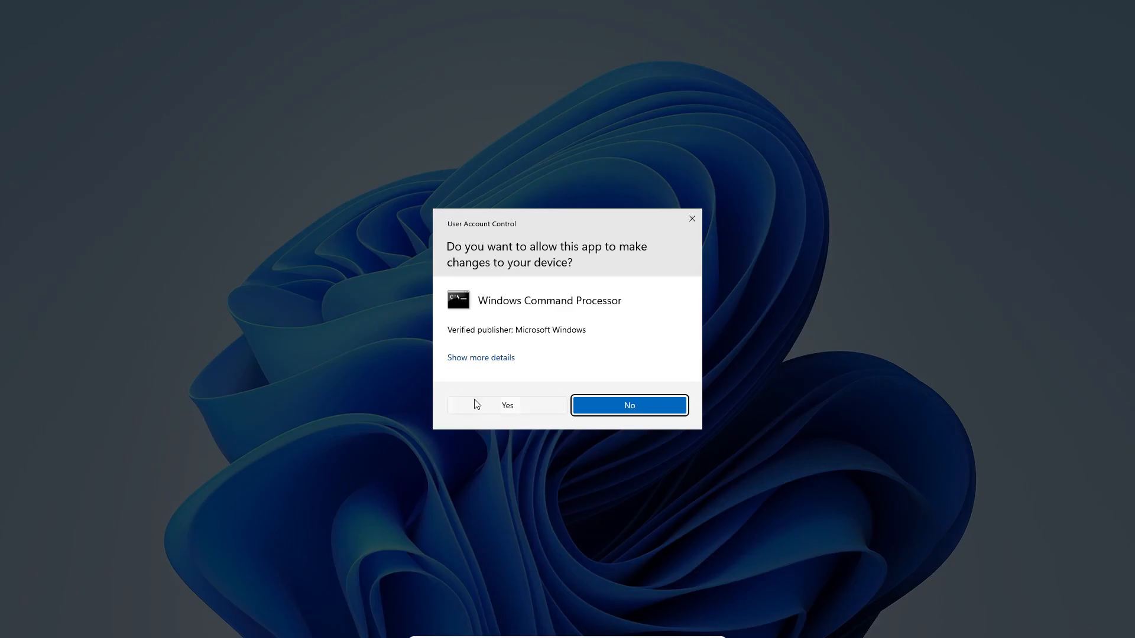
left_click(508, 407)
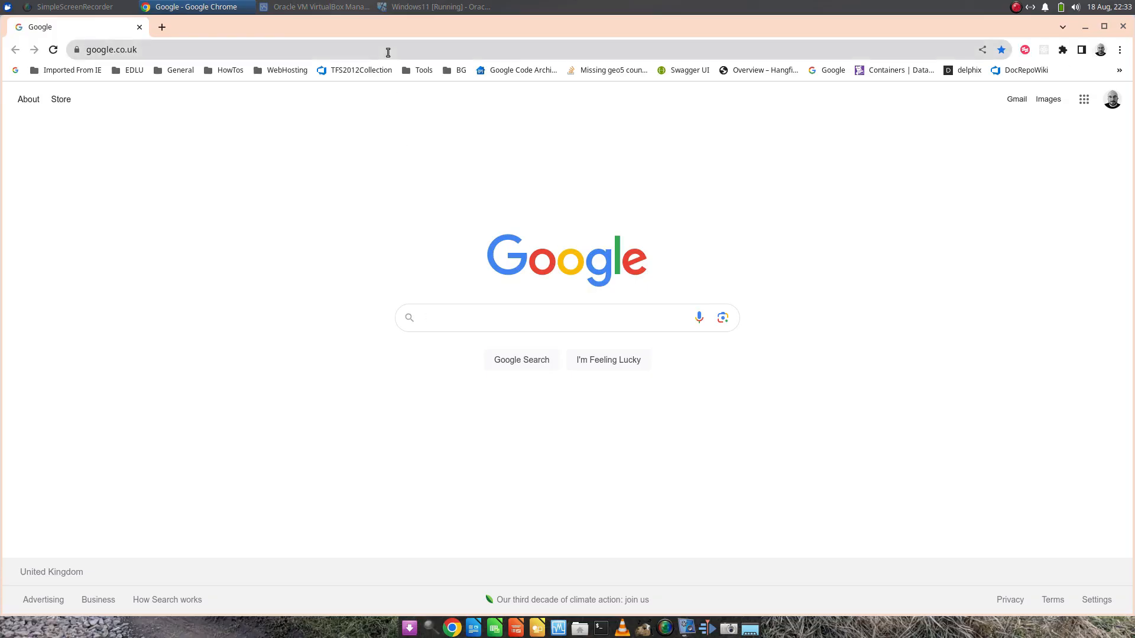
- In Chrome on the Linux desktop, go to etcher.io, download the Etcher for Linux x64 (64-bit) AppImage and close the browser
left_click(388, 52)
type("etcher.io")
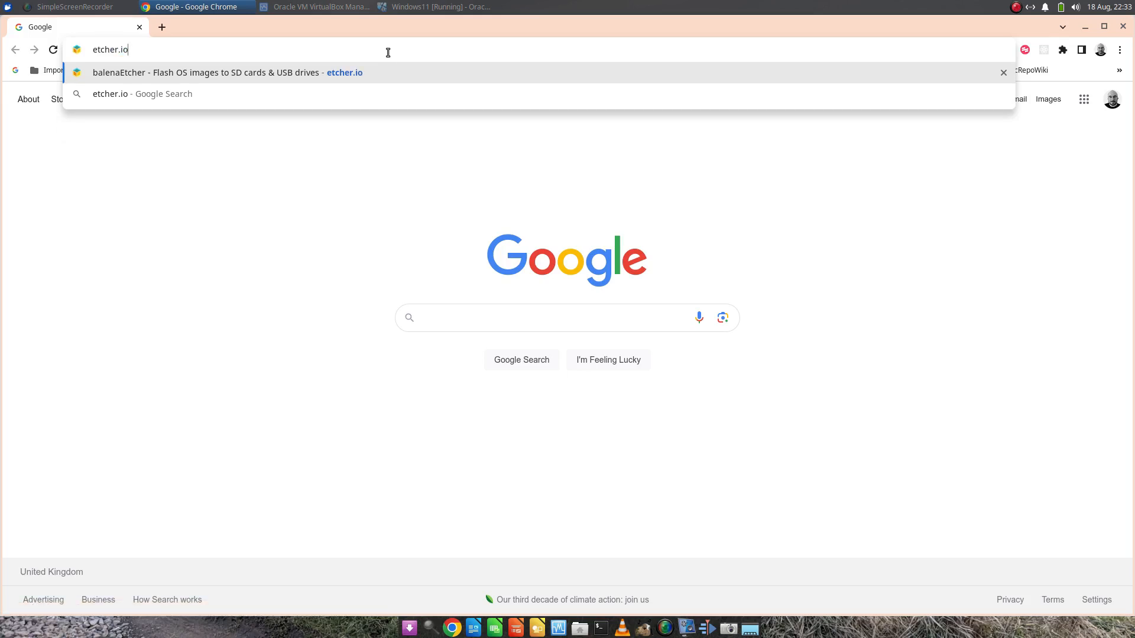
key("Return")
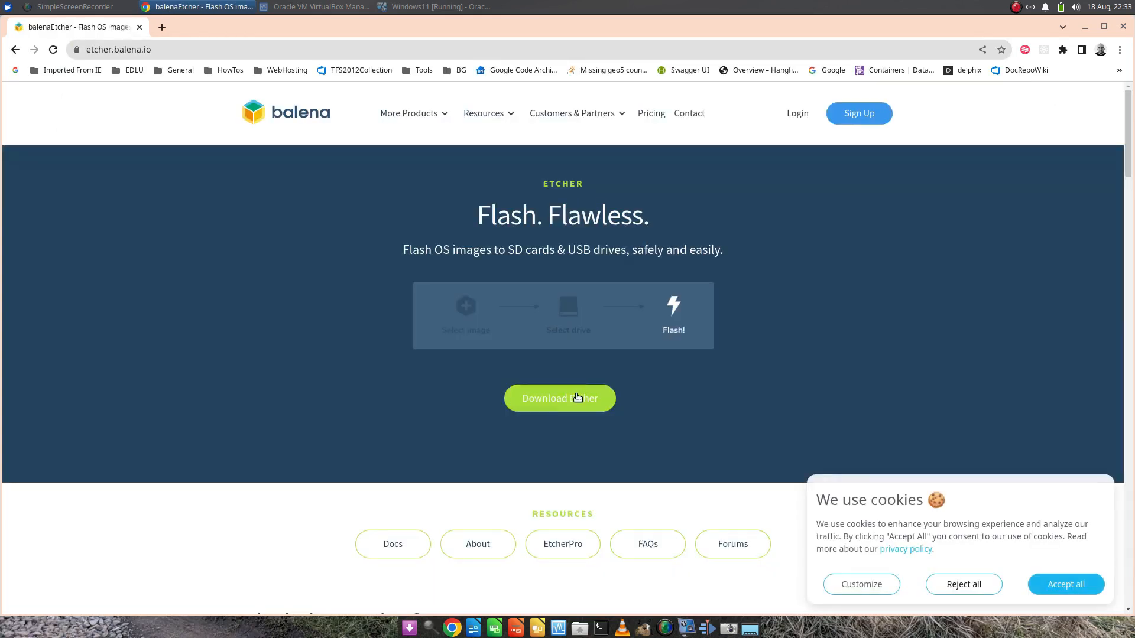
left_click(560, 395)
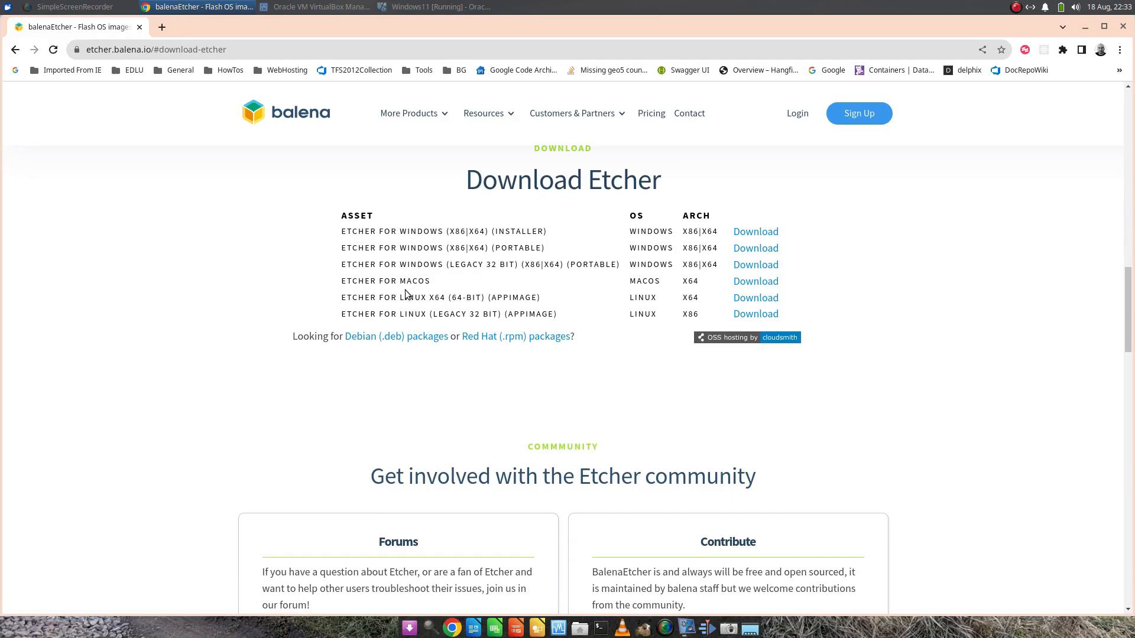
left_click(764, 299)
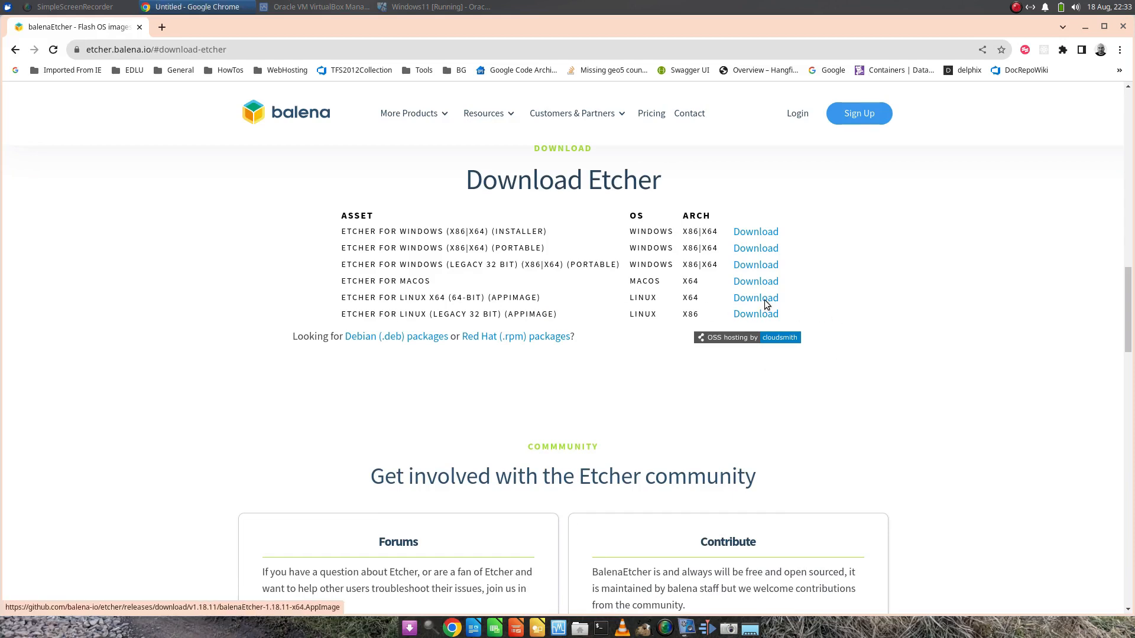
left_click(1125, 28)
- In the Downloads folder, allow balenaEtcher-1.18.11-x64 (1).AppImage to run as a program, launch it and close the file manager
left_click(580, 628)
double_click(140, 91)
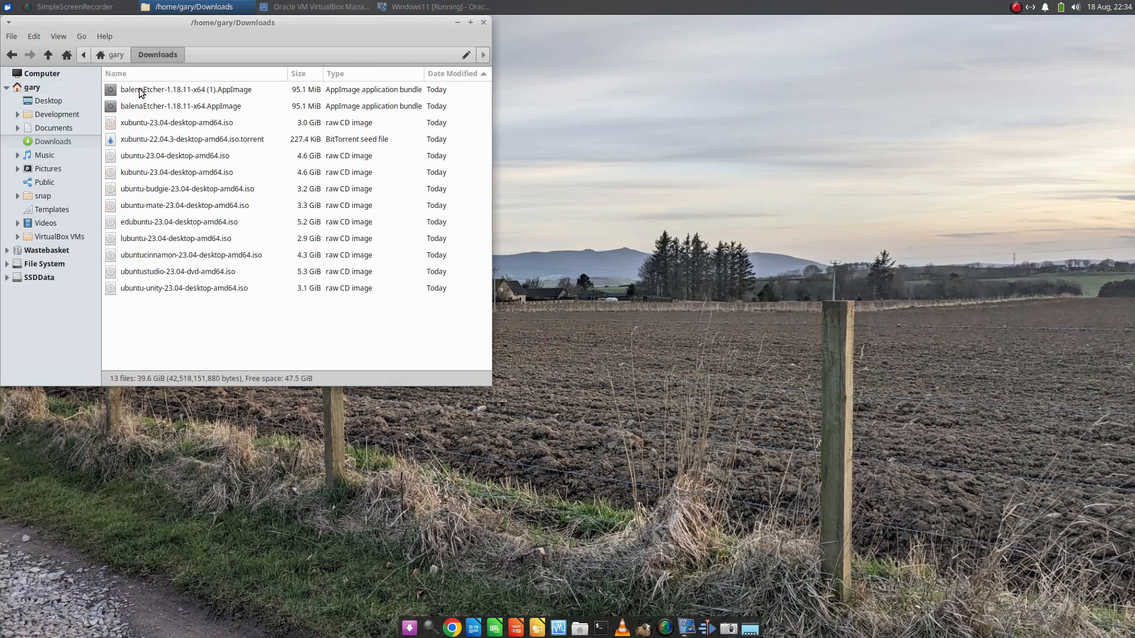
left_click(208, 94)
right_click(207, 92)
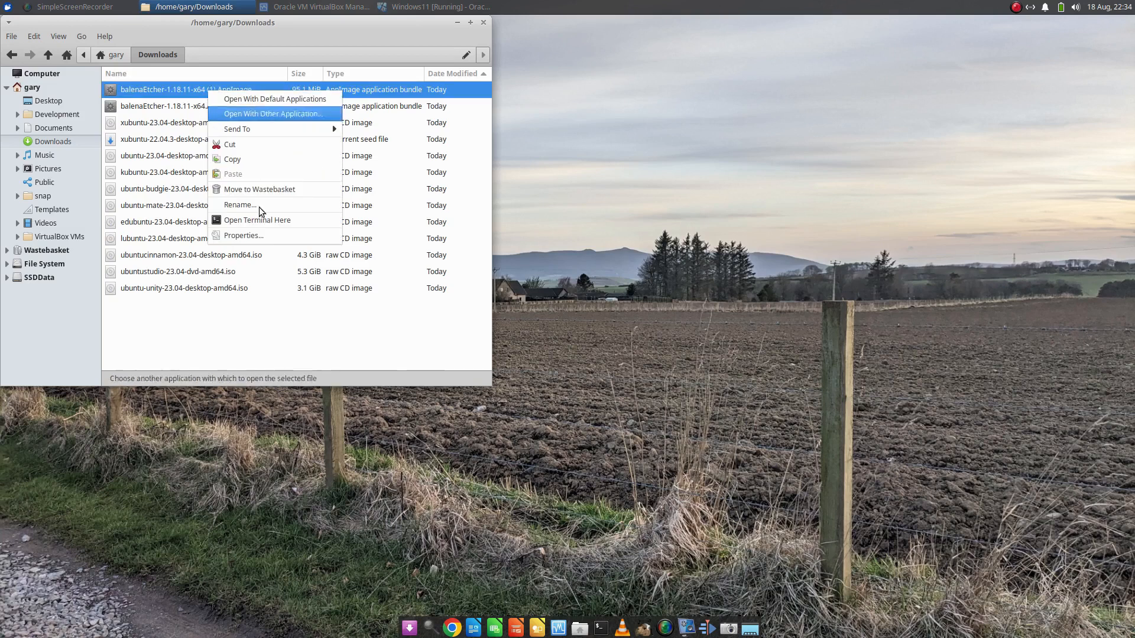
left_click(260, 238)
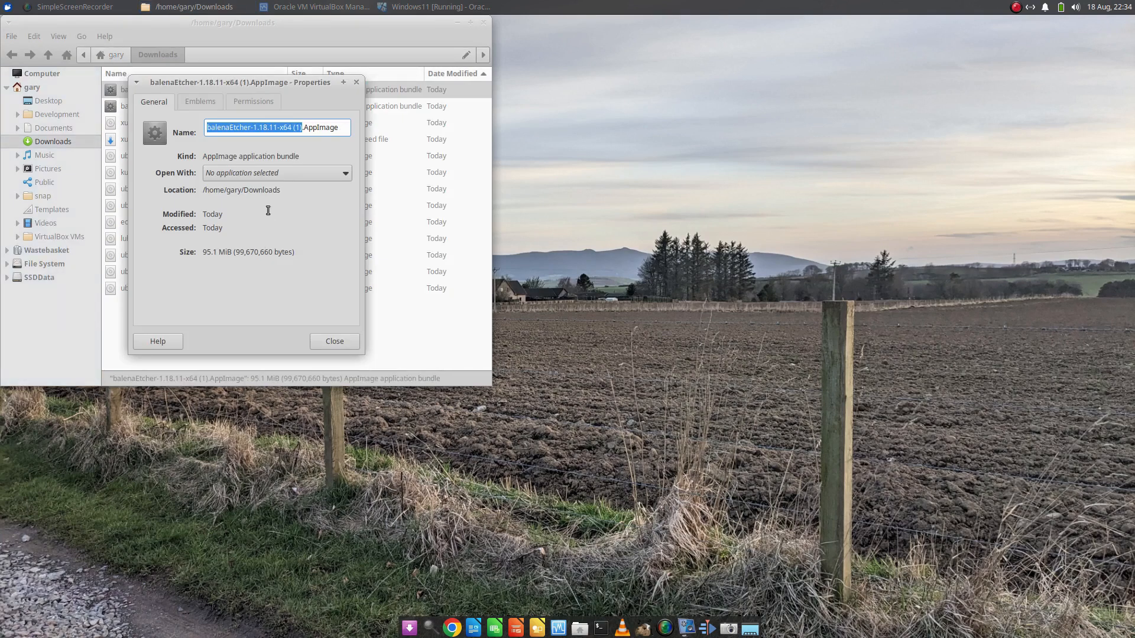
left_click(259, 101)
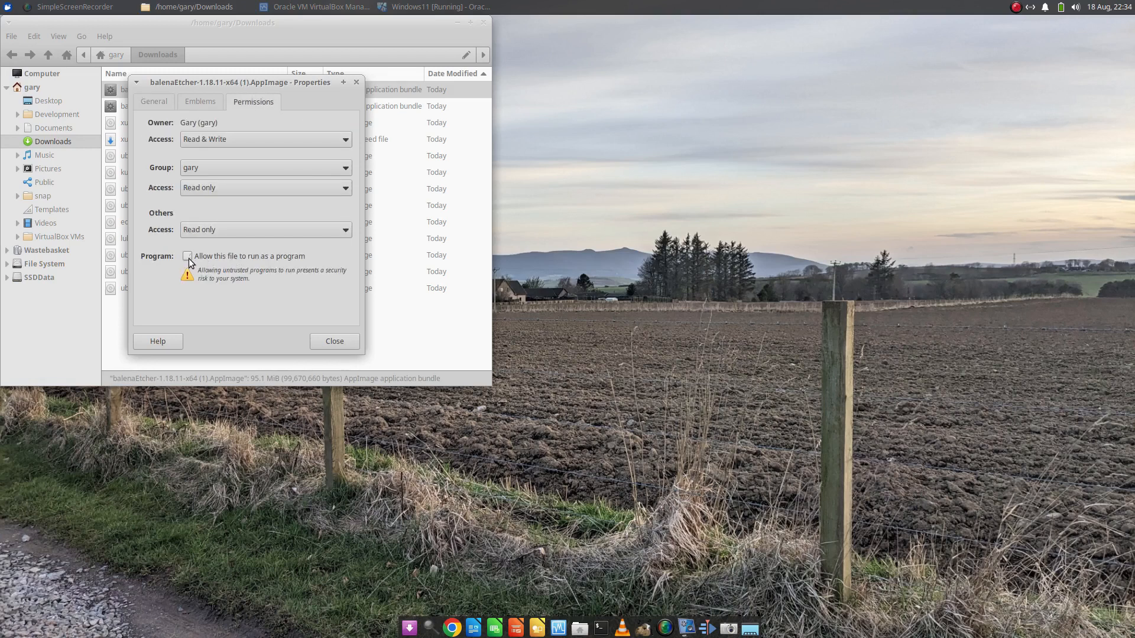
left_click(333, 342)
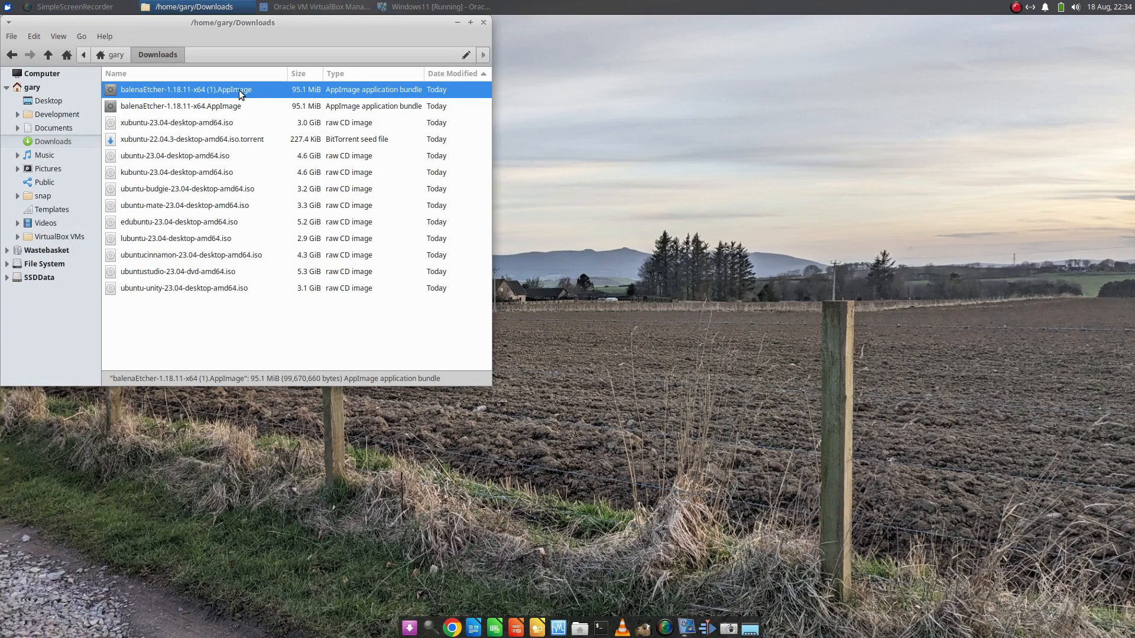
left_click(484, 23)
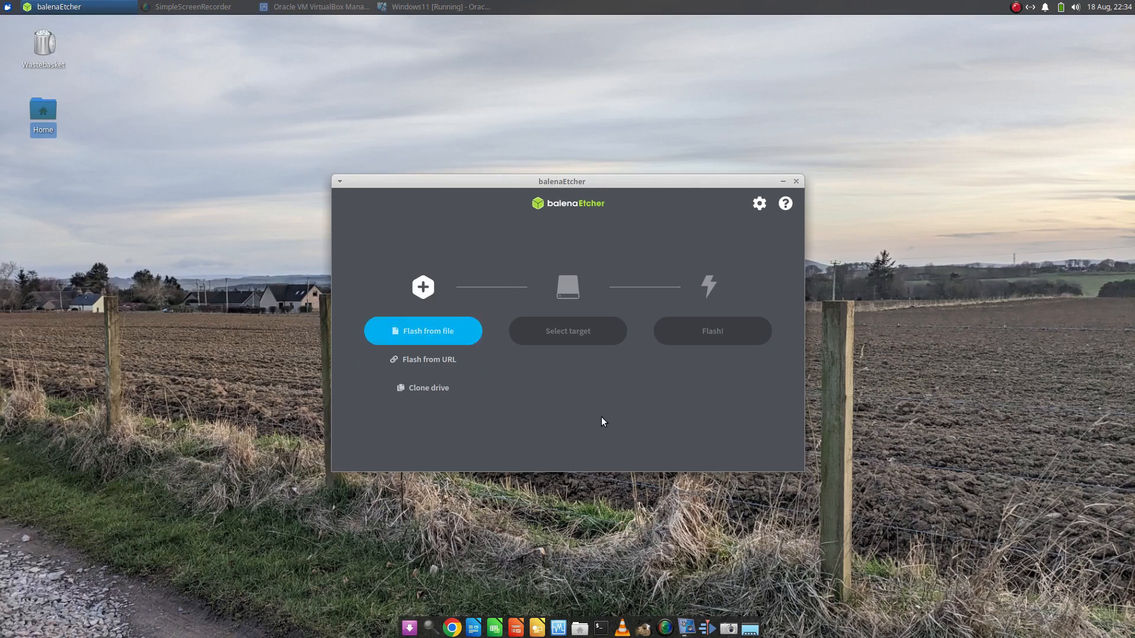
- Choose ubuntucinnamon-23.04-desktop-amd64.iso as the image to flash and the PNY Transformer drive at /dev/sdc as the target
left_click(447, 332)
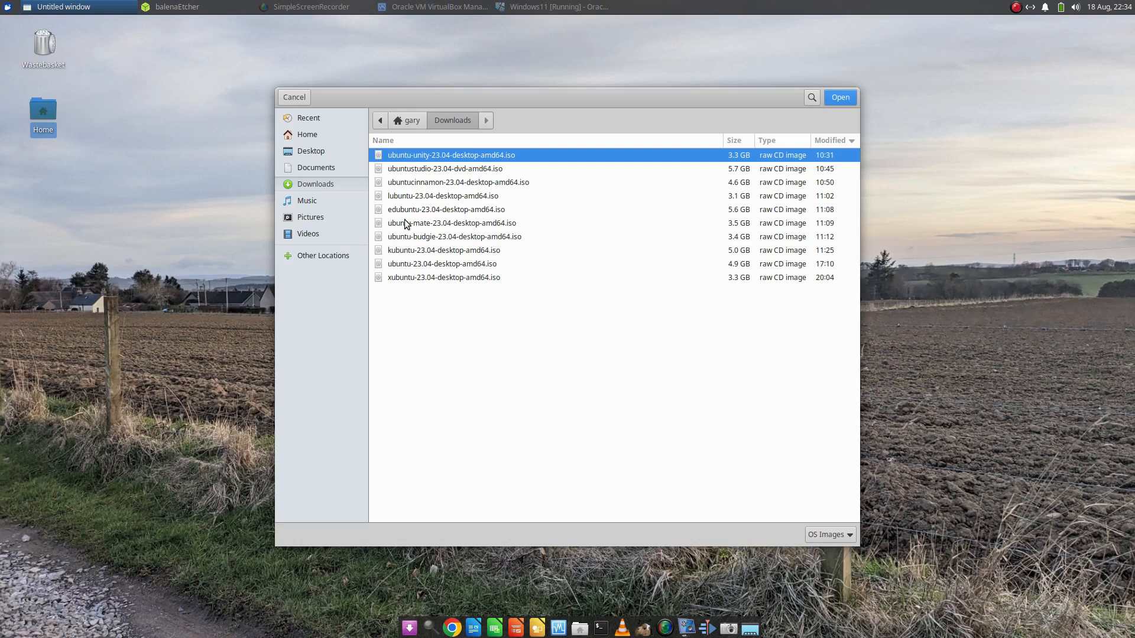
double_click(461, 183)
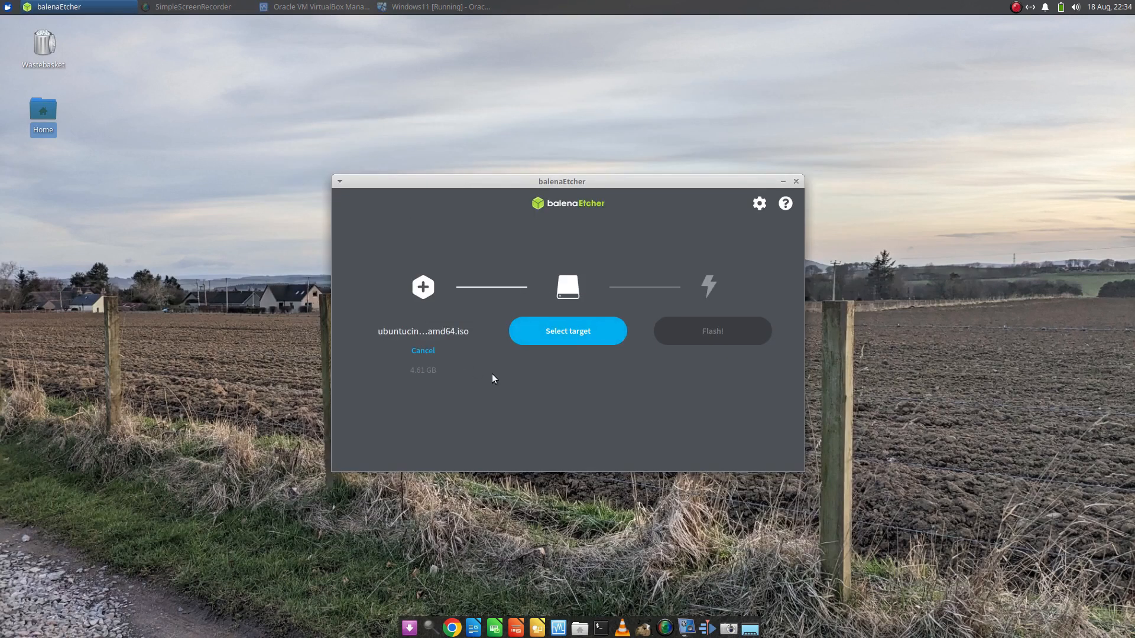
left_click(577, 334)
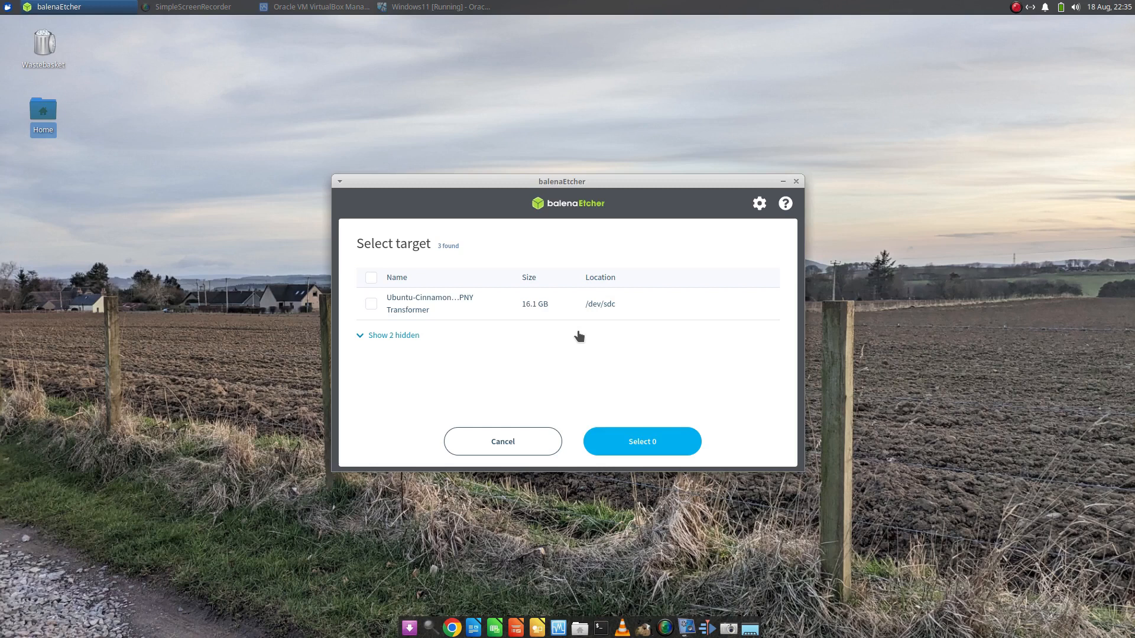
left_click(371, 303)
left_click(640, 442)
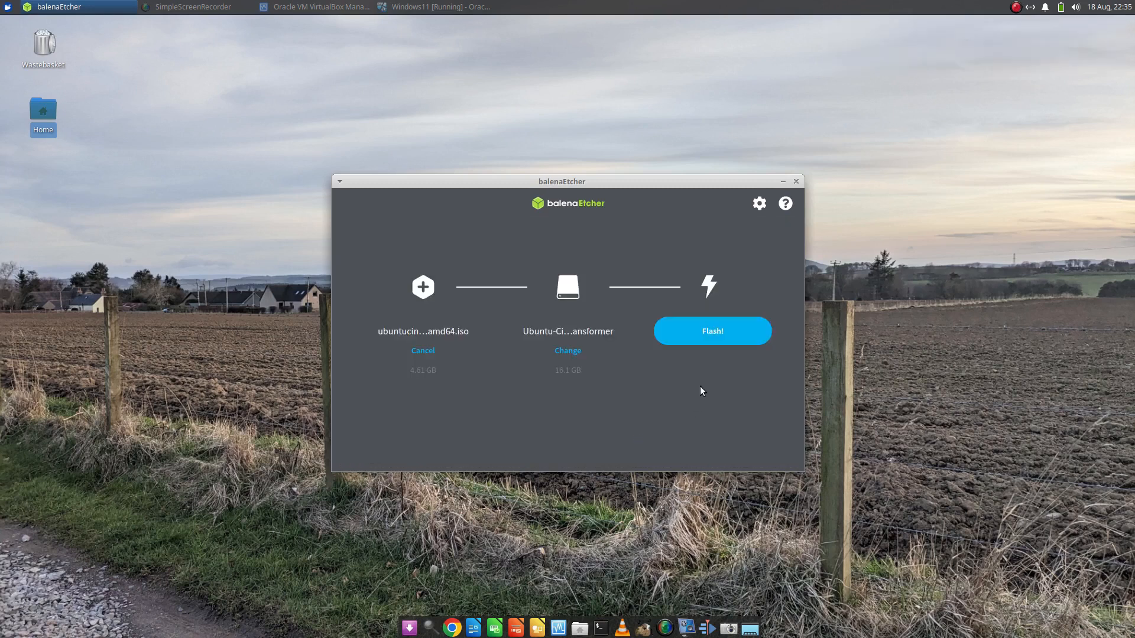
- Start flashing the selected image to the USB drive and authenticate with the super user password
left_click(714, 329)
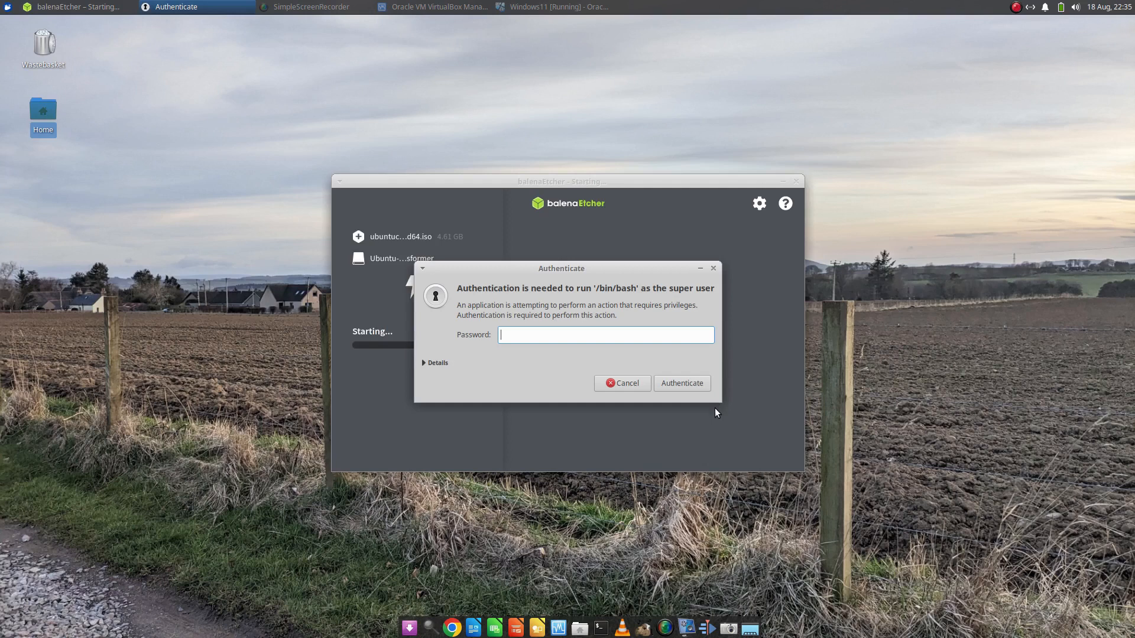
type("•••••••••")
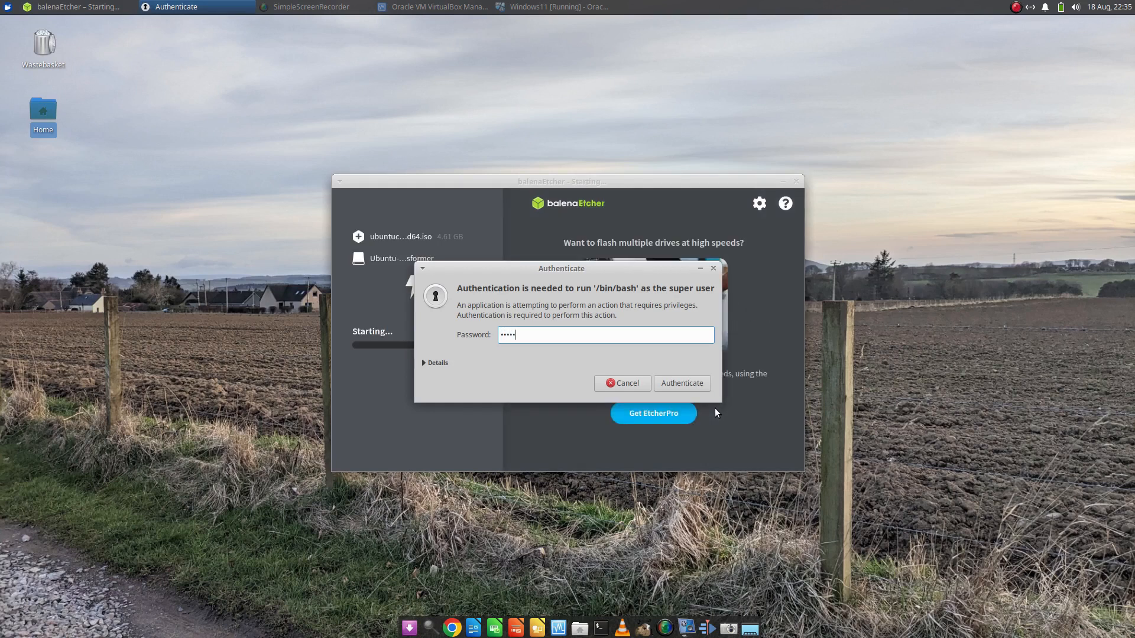
key("Return")
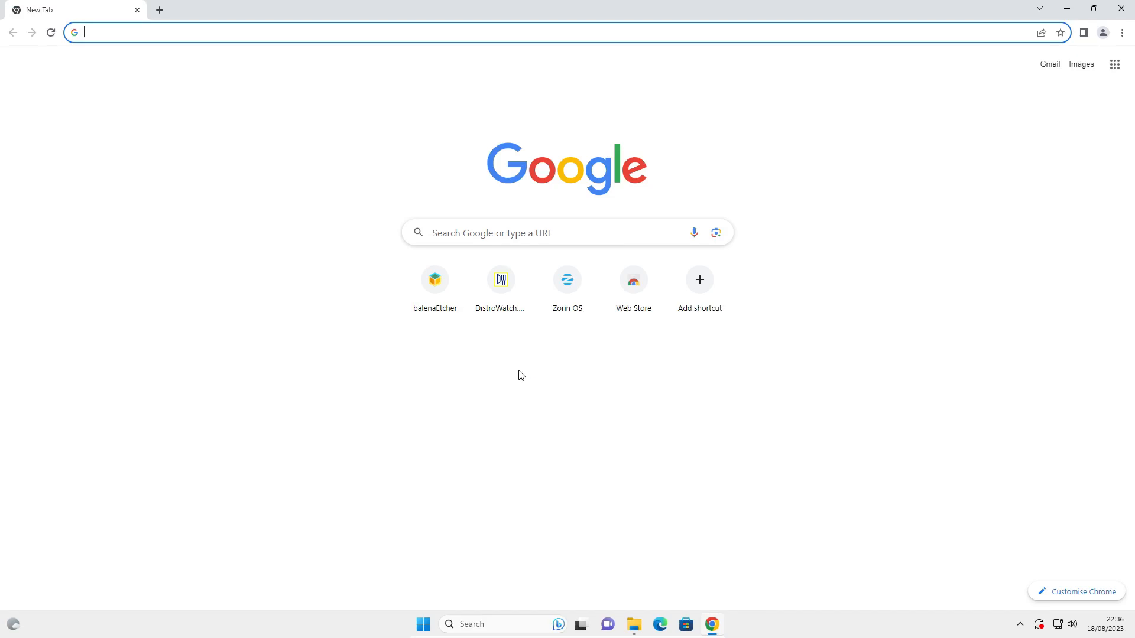
- In Chrome on Windows, search for oracle virtualbox, open virtualbox.org and download the VirtualBox 7.0.10 platform package for Windows hosts
type("oracle virtualbox")
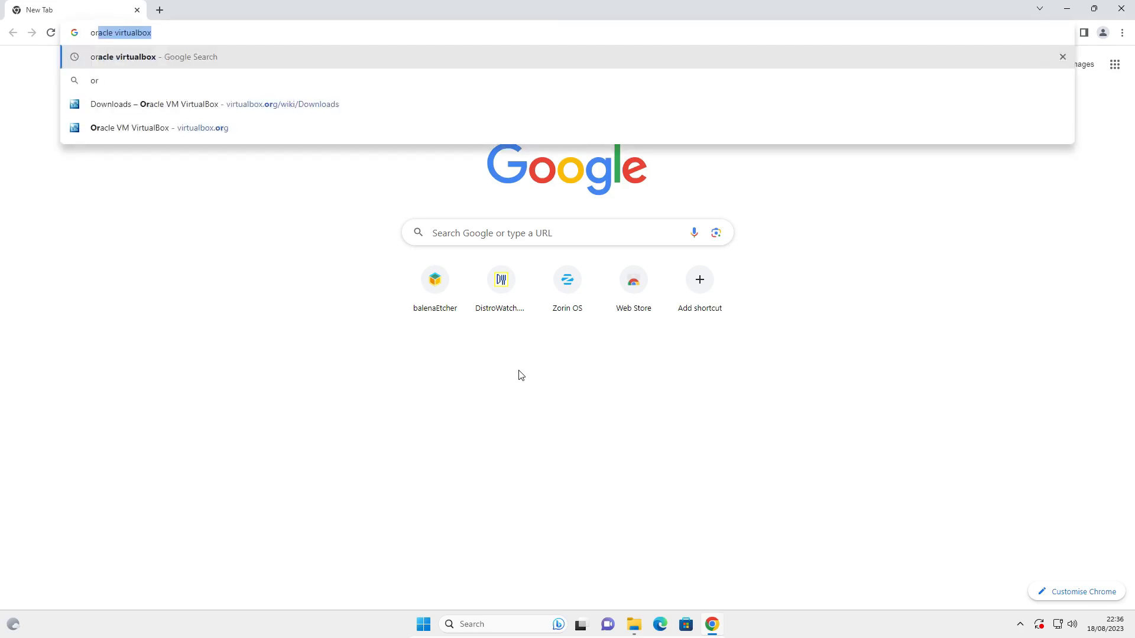
key("Return")
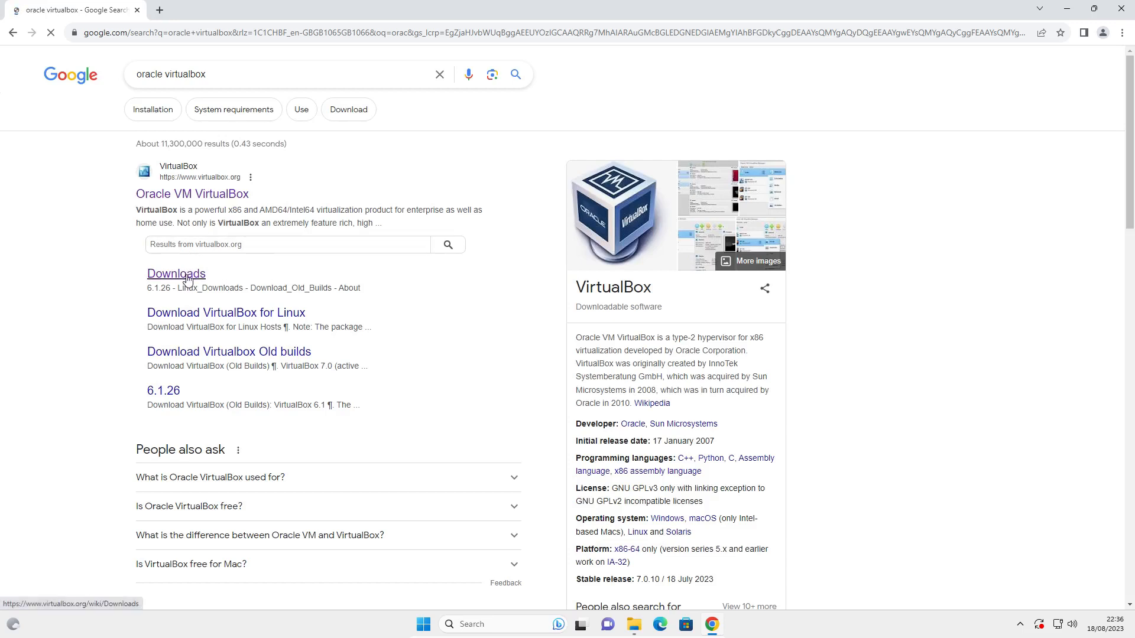
left_click(195, 197)
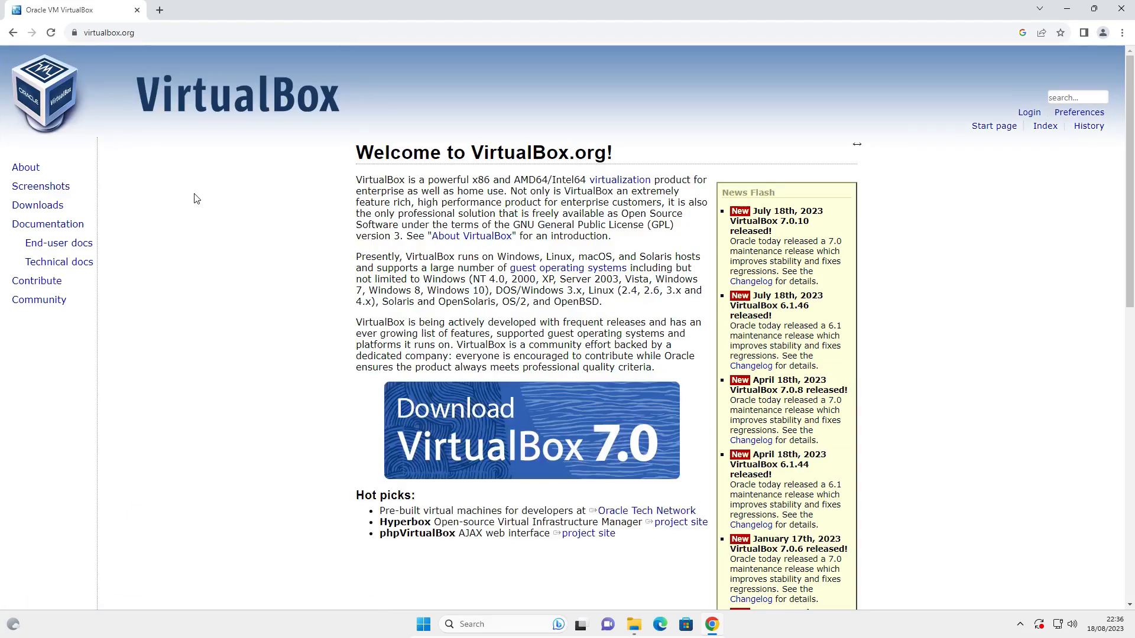
left_click(464, 423)
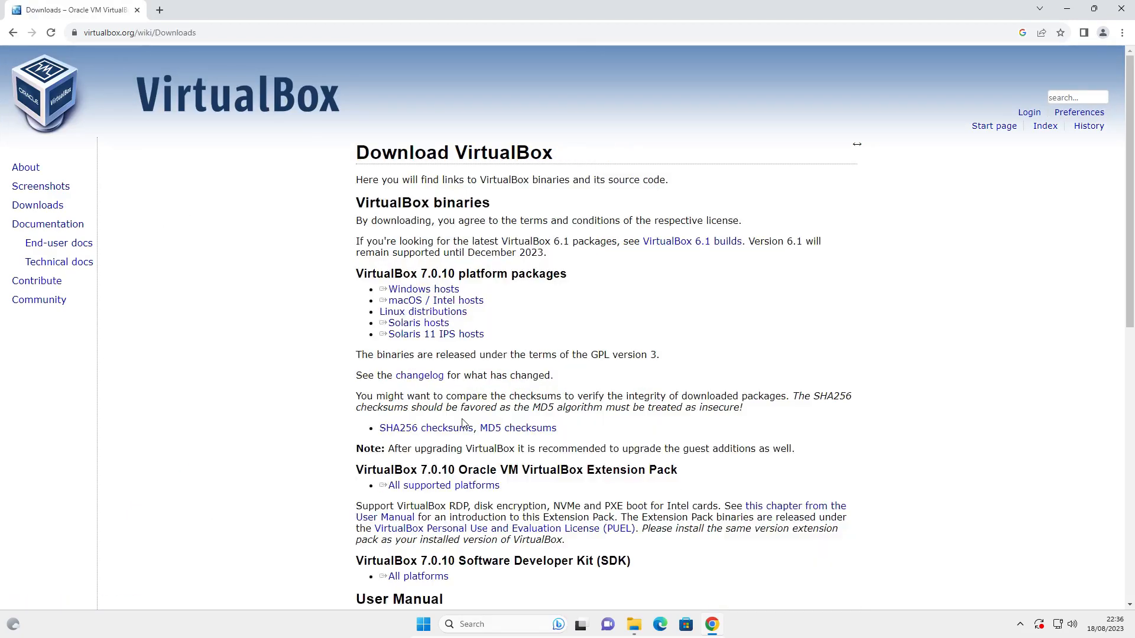
left_click(448, 289)
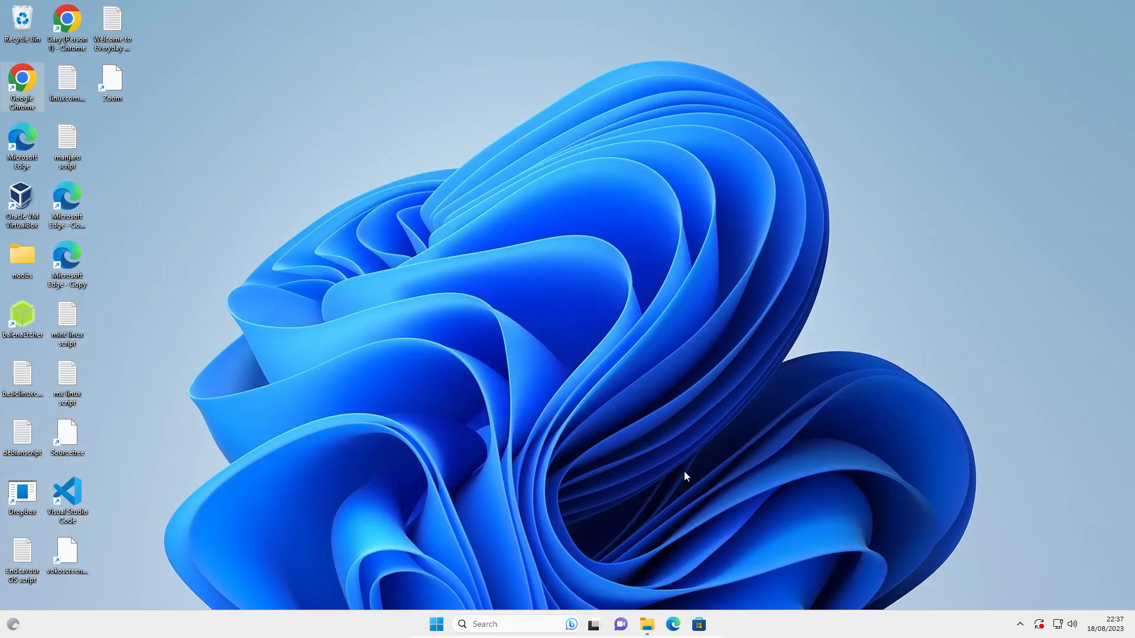
- Run the VirtualBox-7.0.10-158379-Win installer from the Downloads folder, allow it to make changes and minimise the file window
left_click(646, 629)
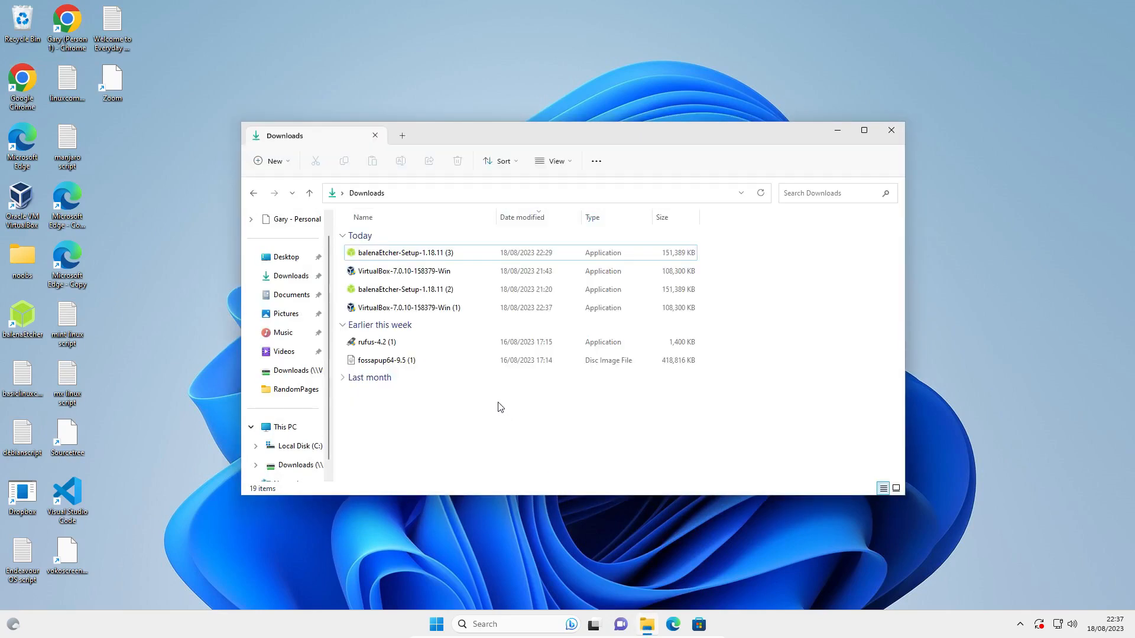
double_click(425, 275)
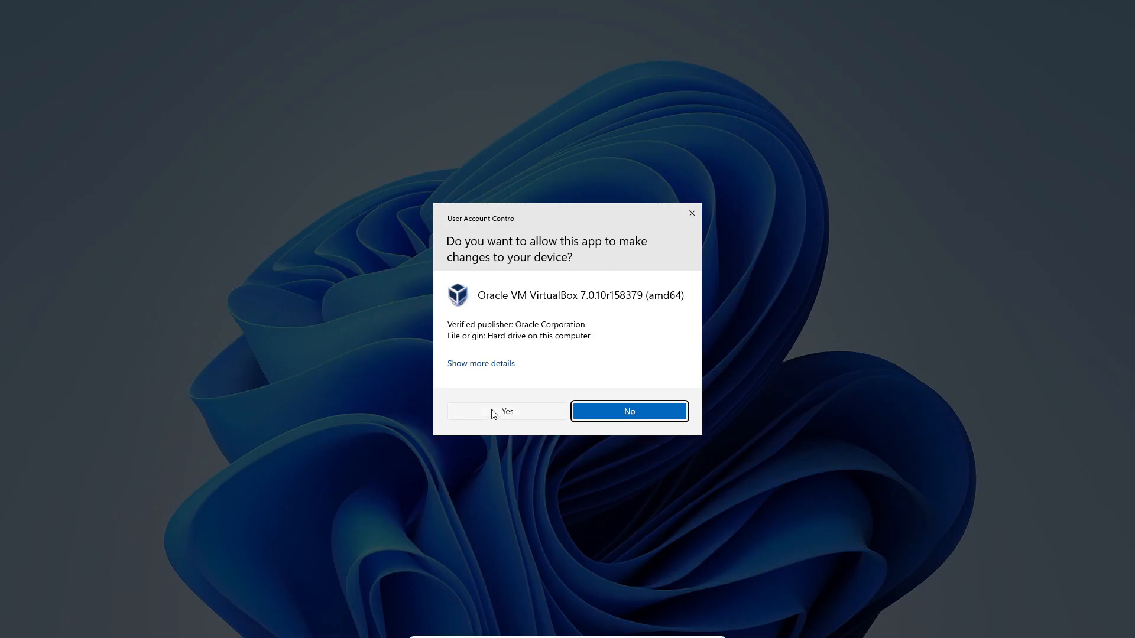
left_click(500, 412)
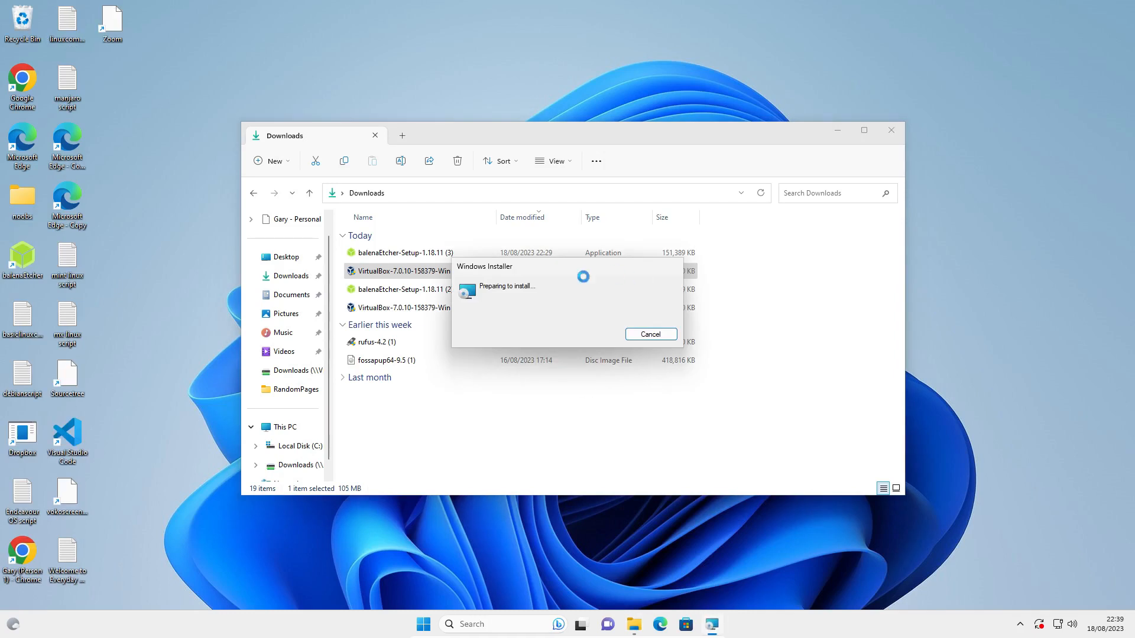
left_click(836, 135)
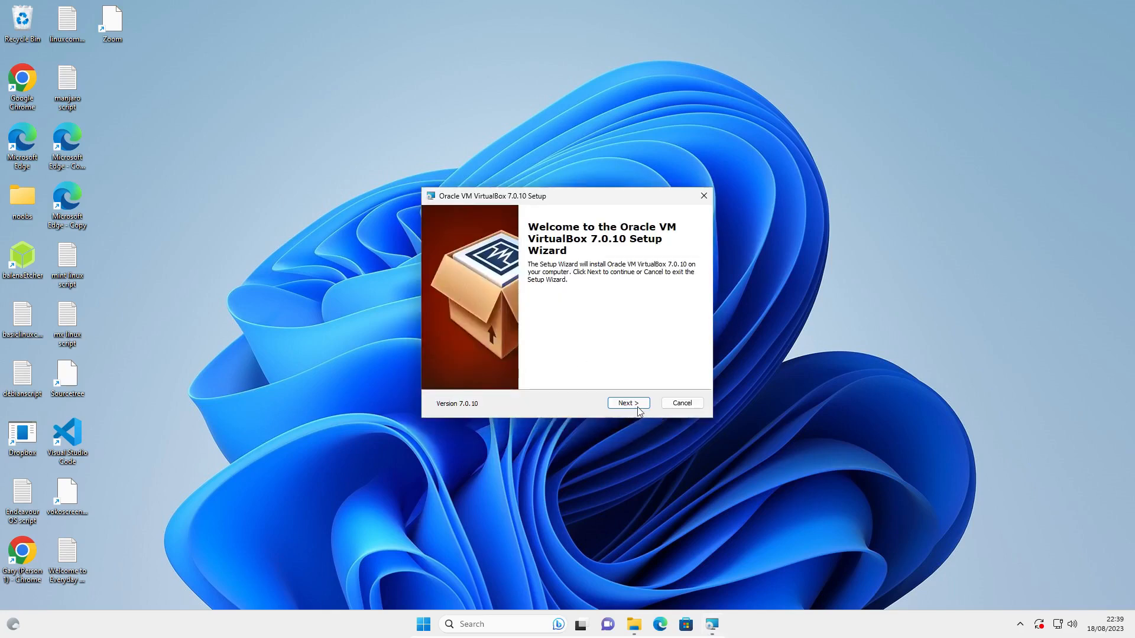
- Install Oracle VM VirtualBox 7.0.10 with the default setup options, accept the network interfaces warning and finish with VirtualBox starting
left_click(633, 408)
left_click(633, 408)
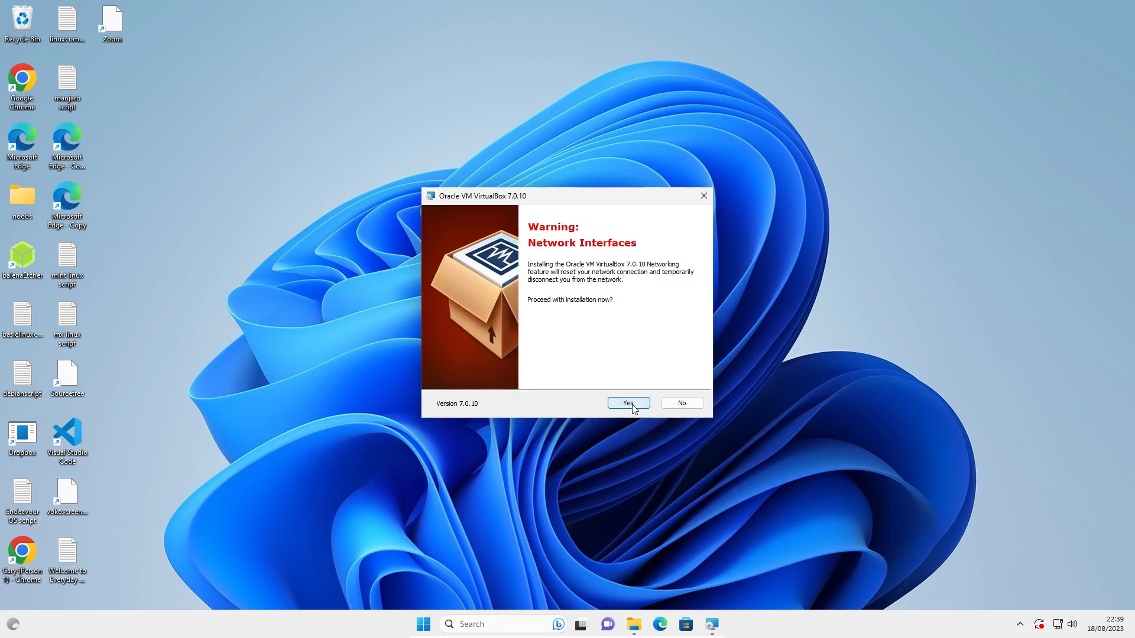
left_click(633, 408)
left_click(633, 408)
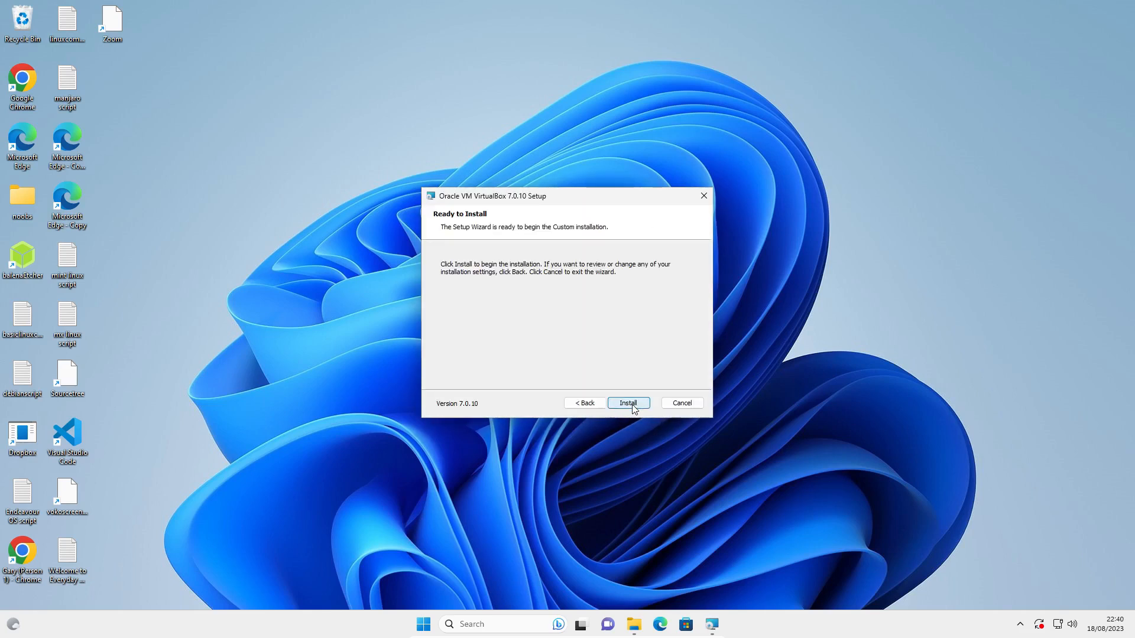
left_click(632, 404)
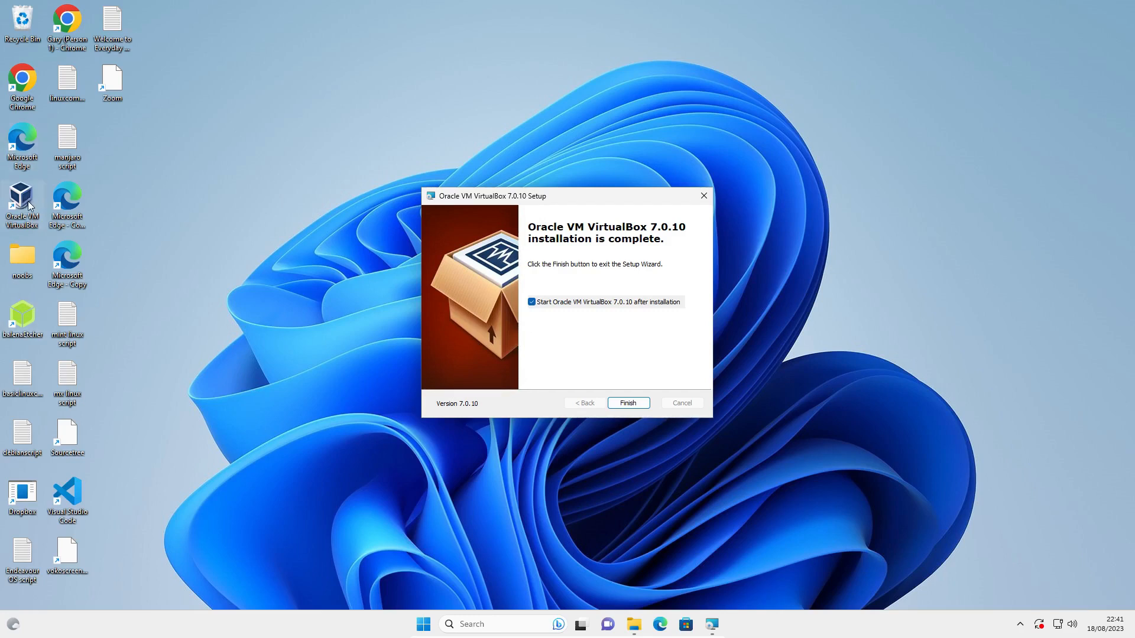
left_click(628, 403)
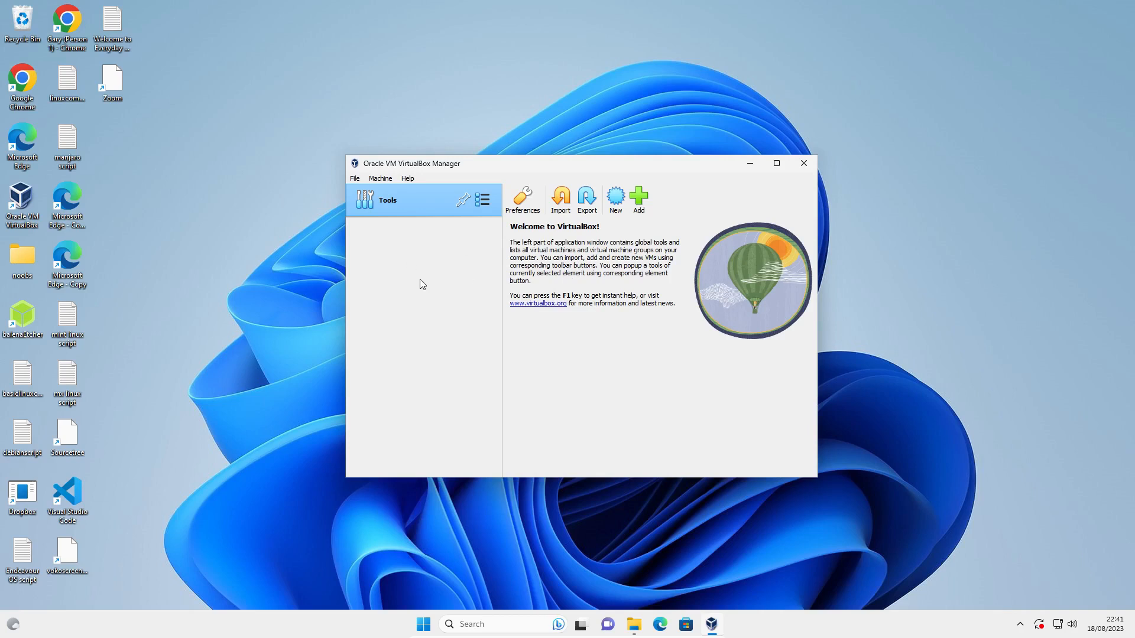
- Begin a new virtual machine named ubuntu with ubuntu-23.04-desktop-amd64.iso from the Z: drive as its ISO image
left_click(618, 203)
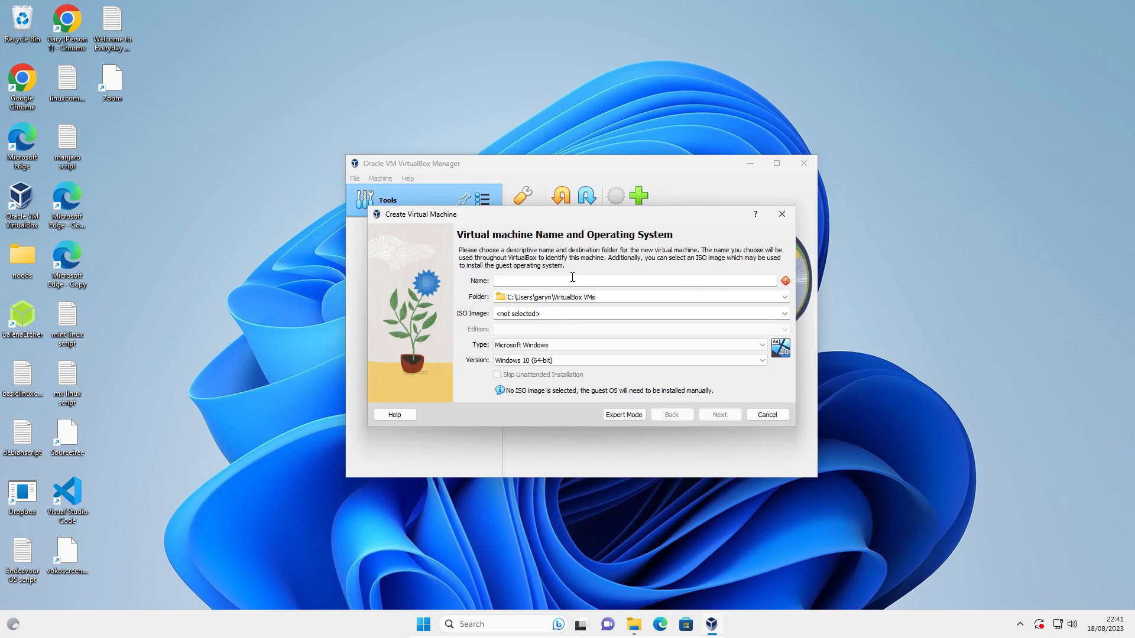
type("ubuntu")
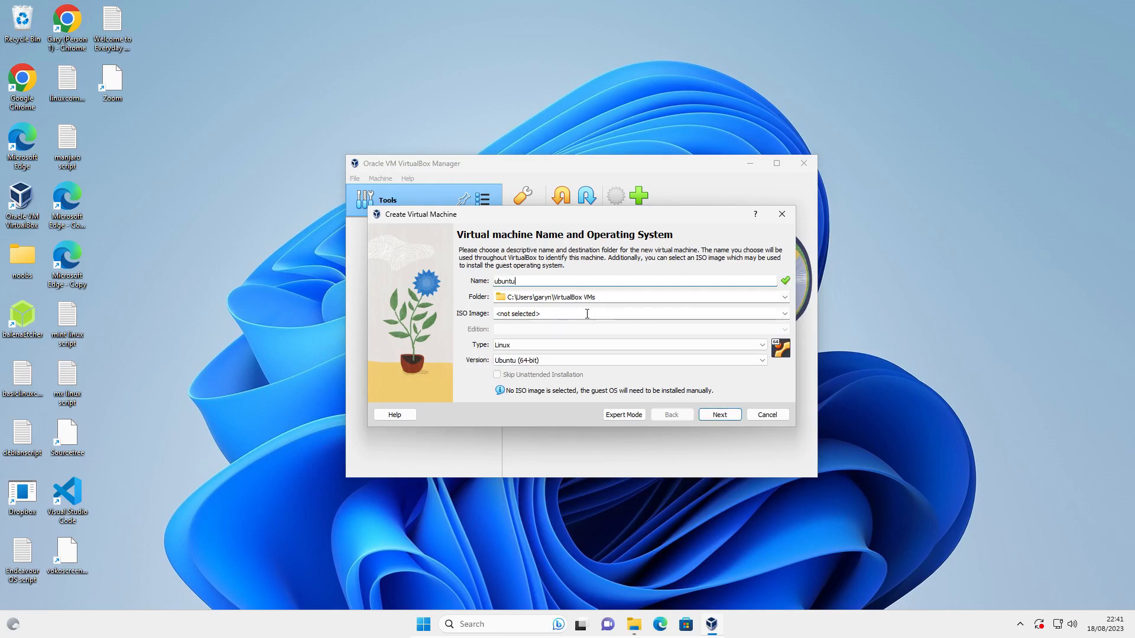
left_click(785, 314)
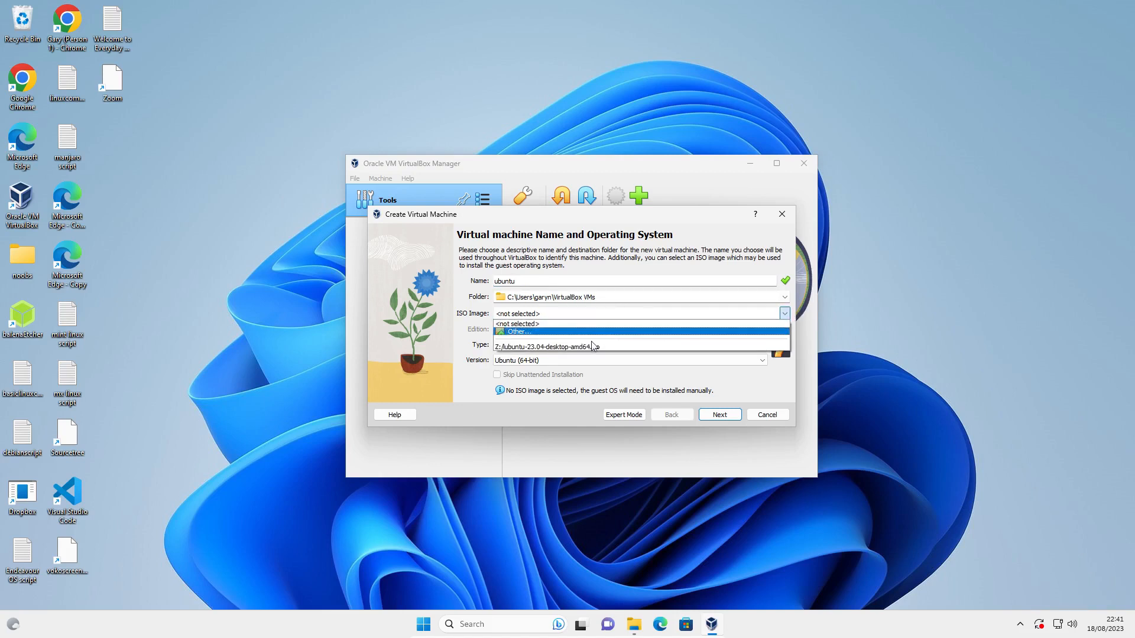
left_click(569, 333)
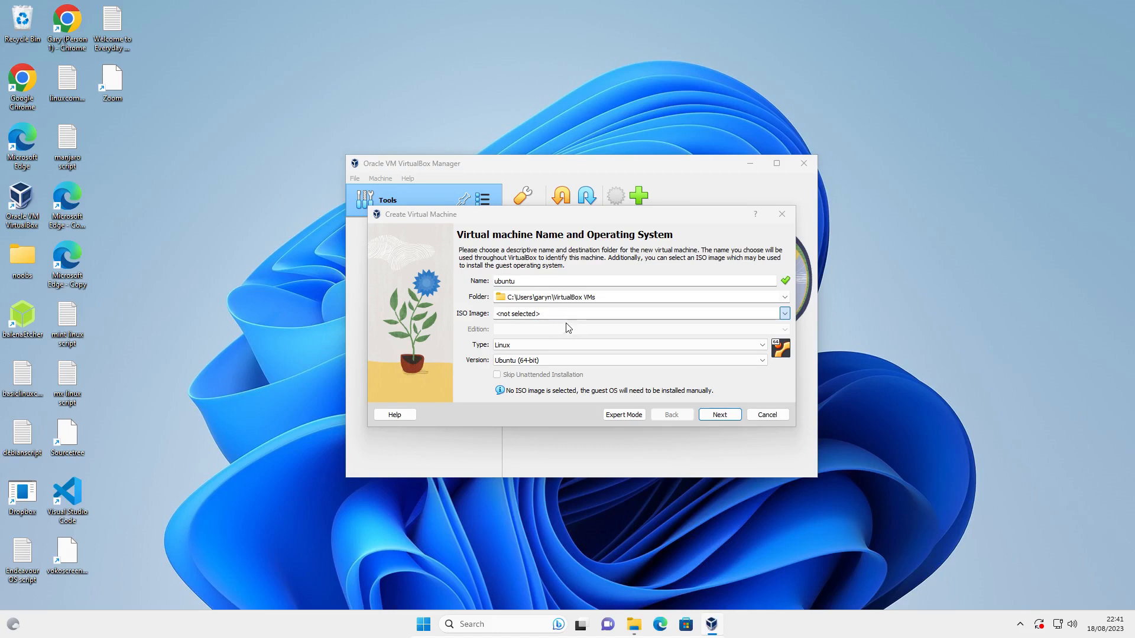
scroll(426, 343, "up", 3)
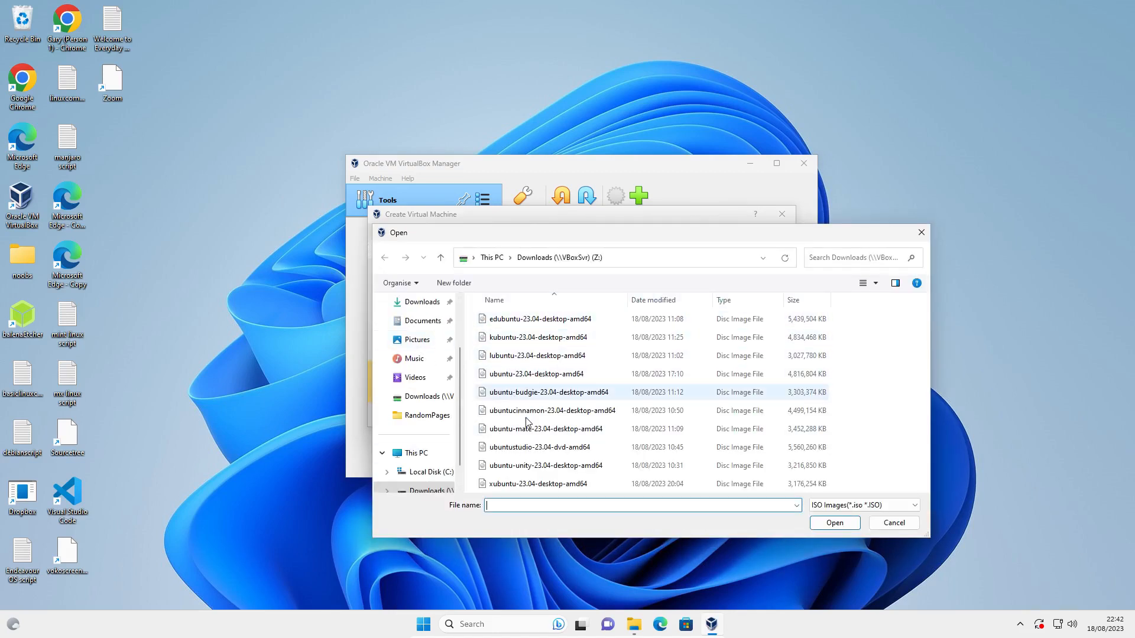
double_click(536, 374)
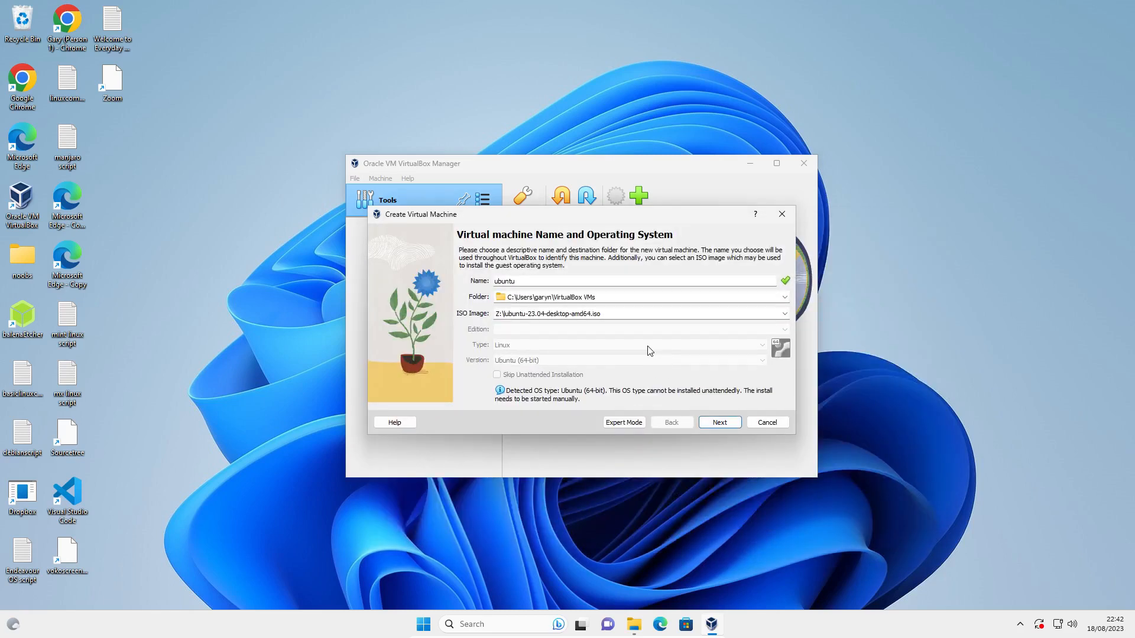
left_click(713, 422)
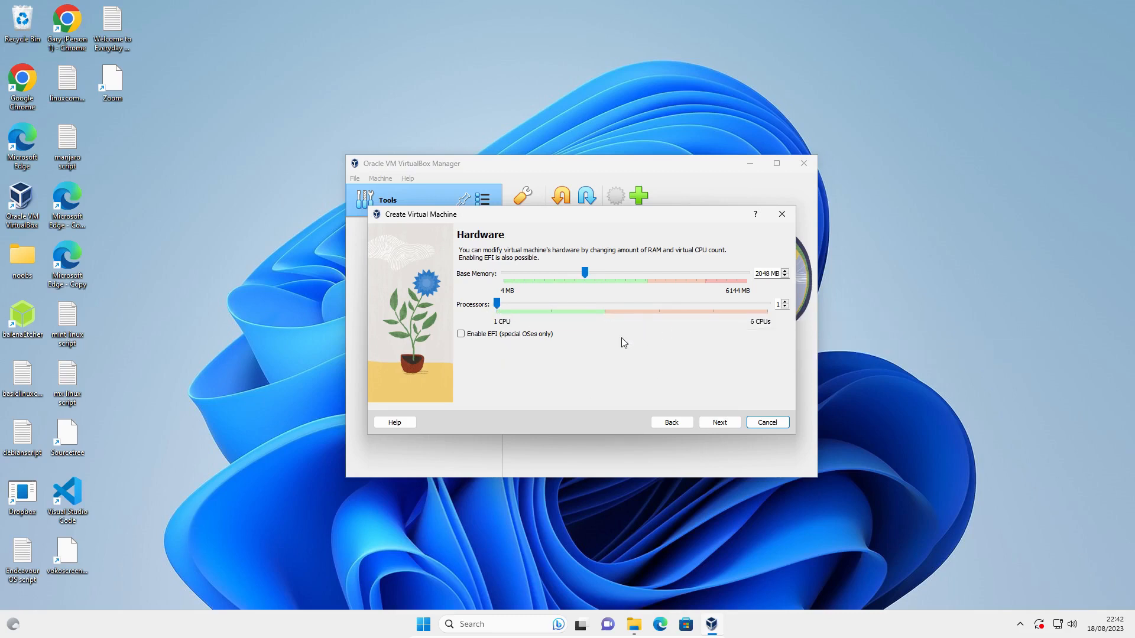
- Keep the default hardware, set the new virtual hard disk's size to 15 GB and finish creating the machine
left_click(722, 423)
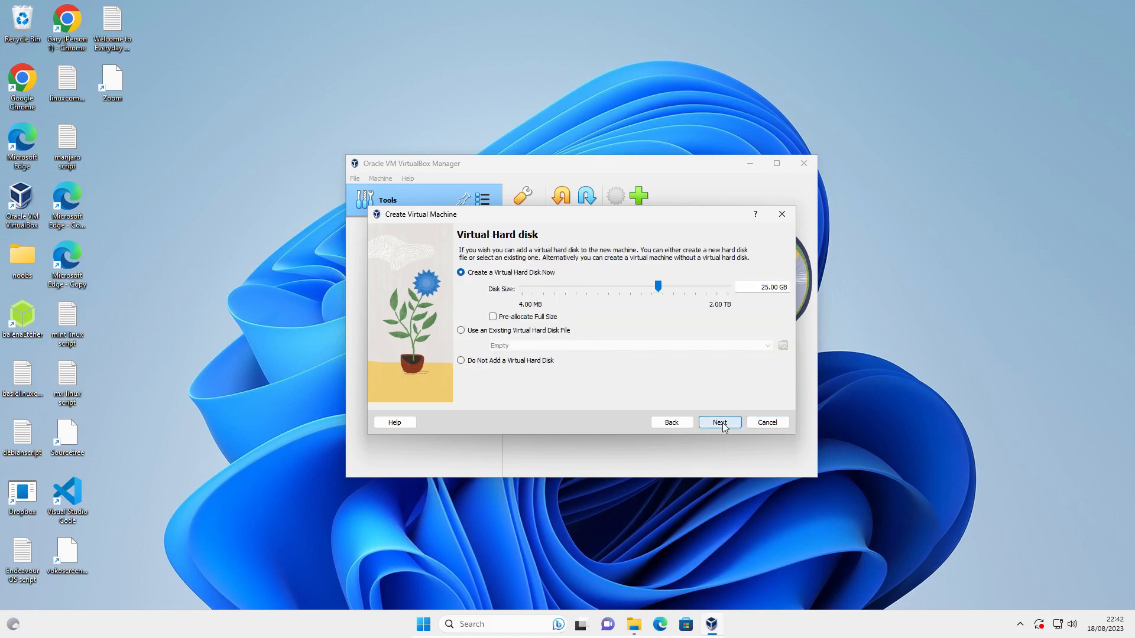
left_click(762, 287)
key("BackSpace")
type("1")
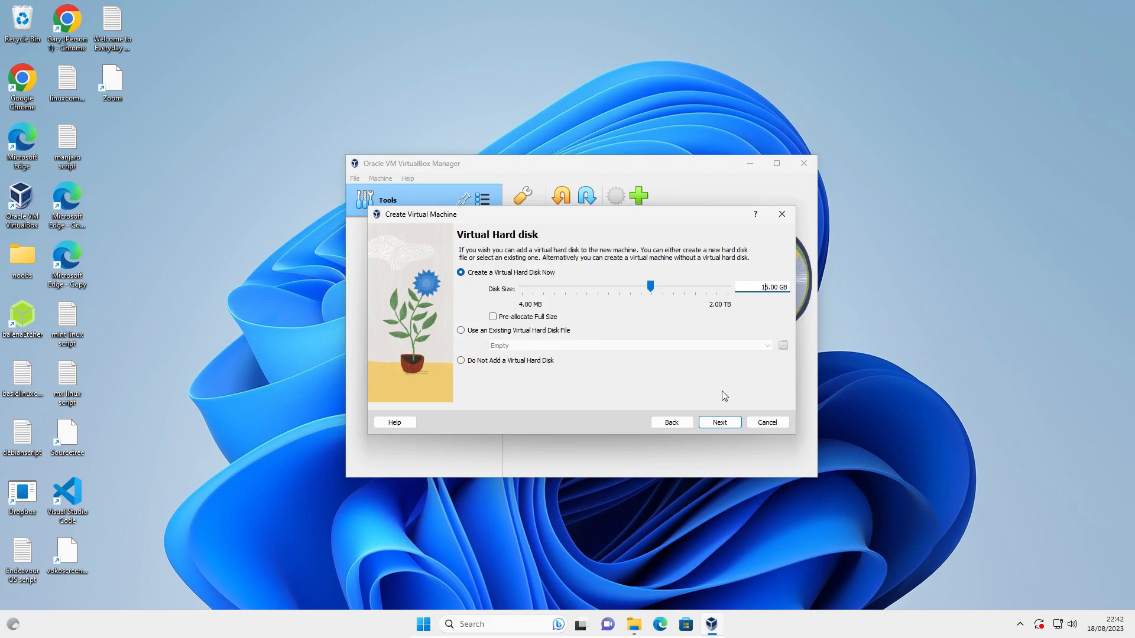
left_click(720, 424)
left_click(719, 423)
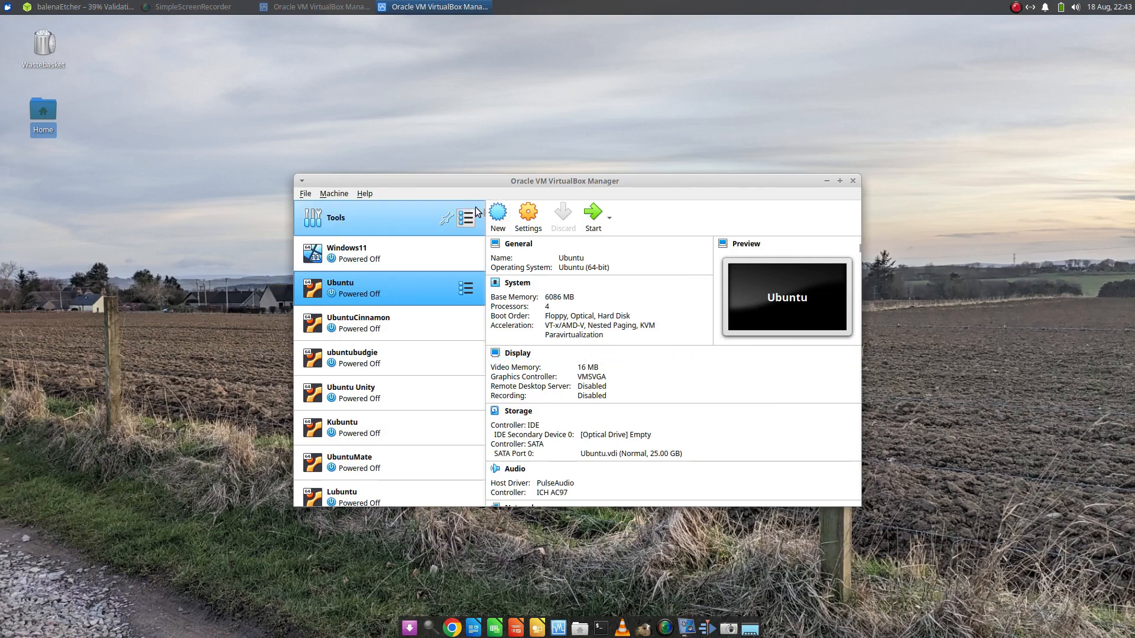
- In VirtualBox on the Linux desktop, create a new virtual machine named ubuntu with 4096 MB of memory and a new virtual hard disk
scroll(464, 210, "down", 5)
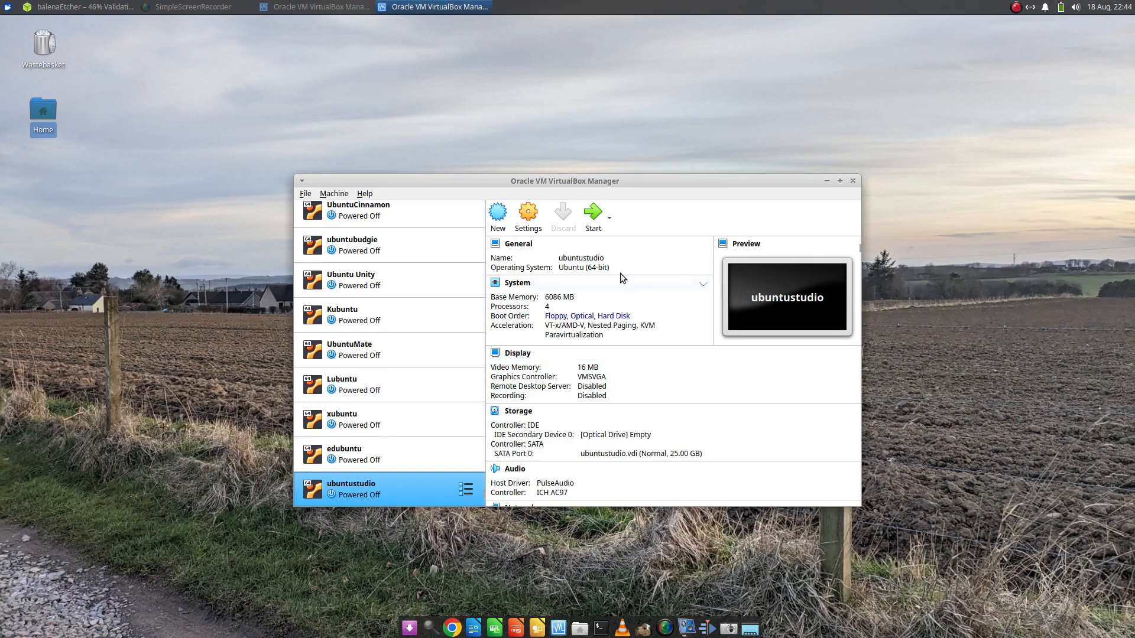
left_click(507, 223)
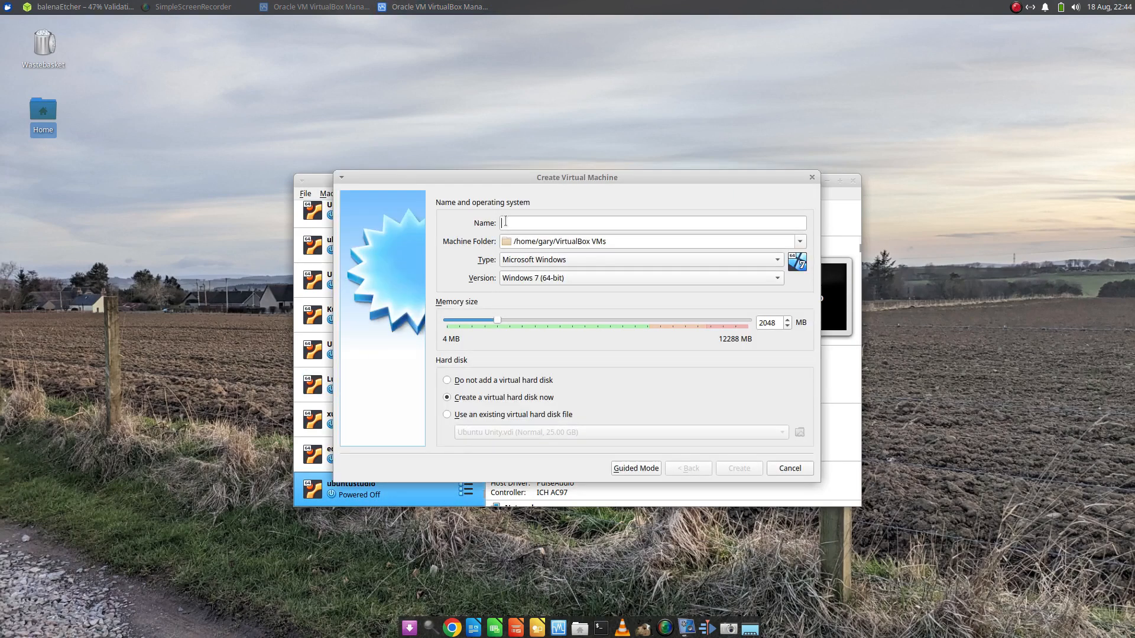
type("ubuntu")
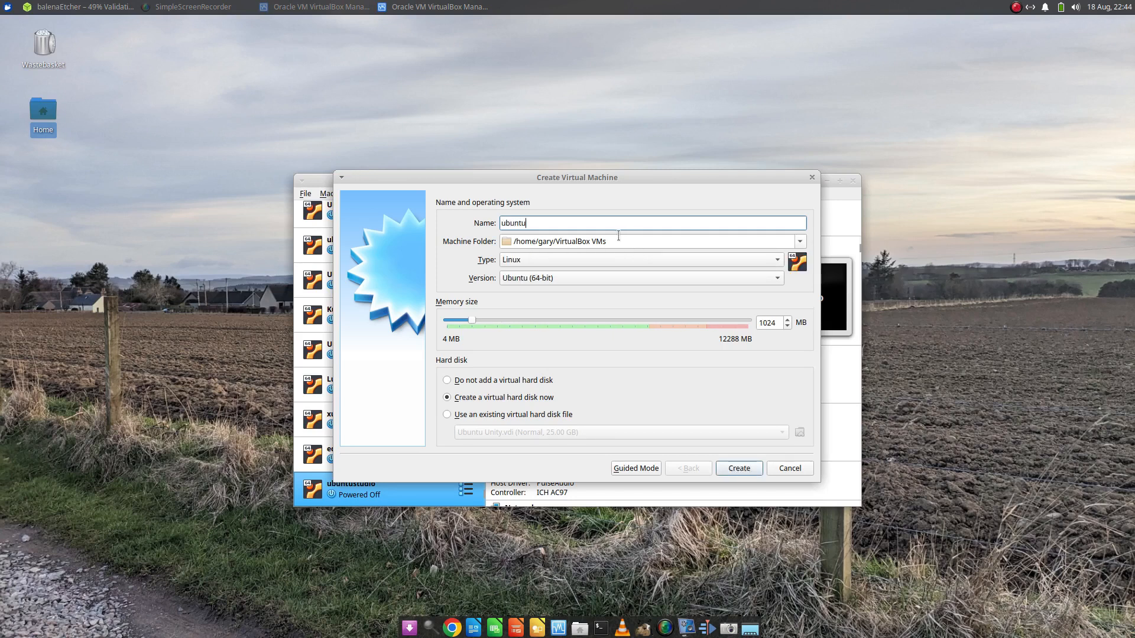
left_click(473, 322)
left_click_drag(532, 320, 543, 320)
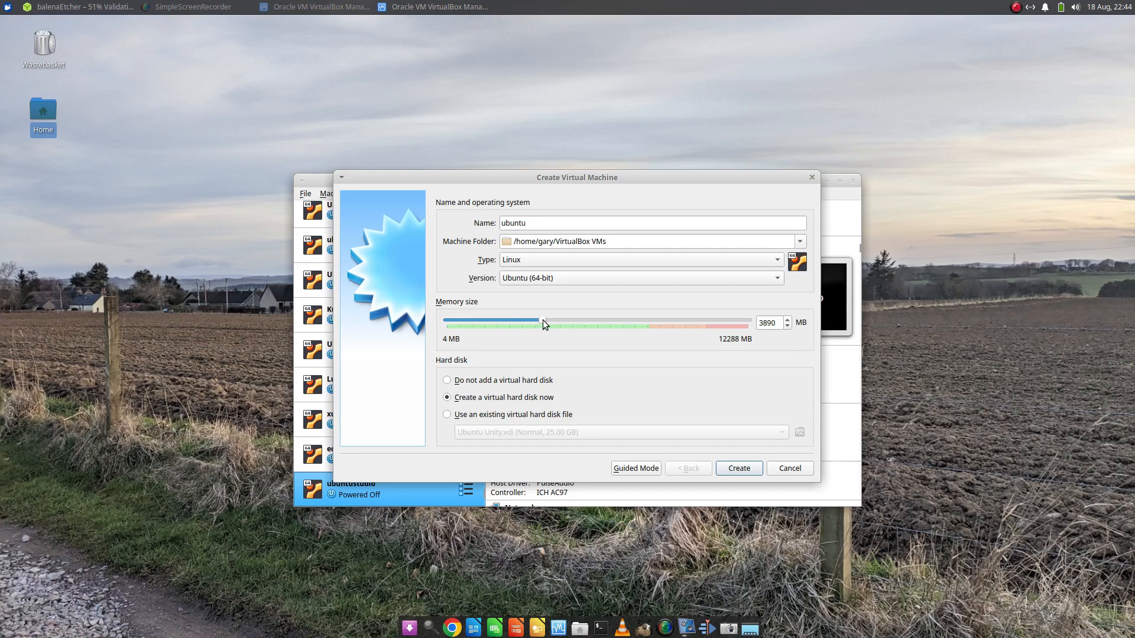
left_click(744, 469)
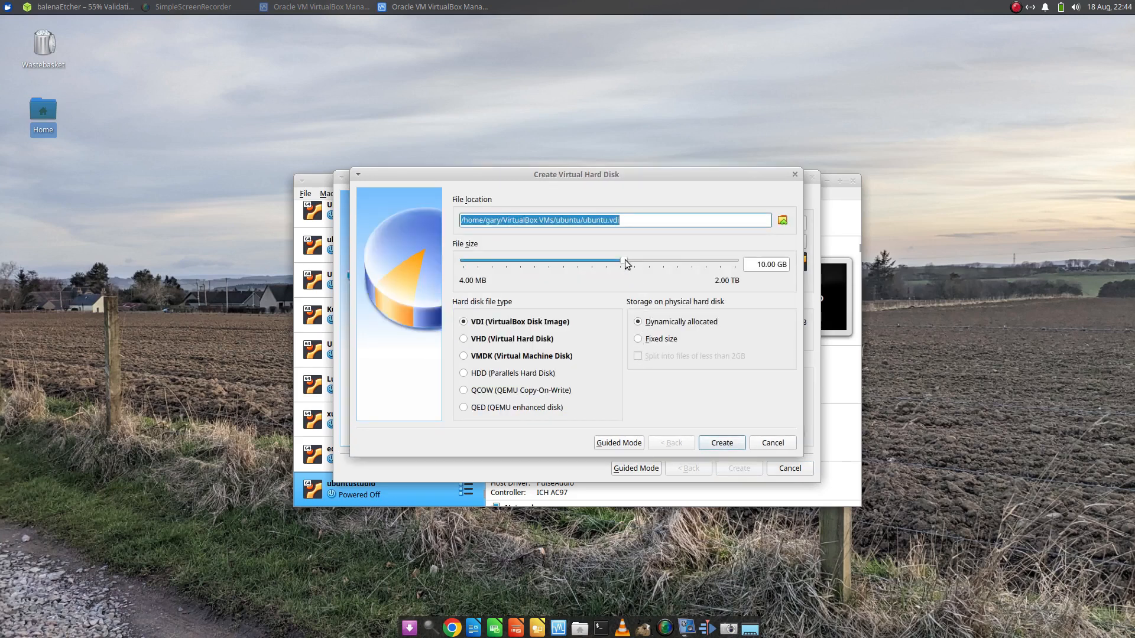
- Set the virtual hard disk's file size to 25 GB and create it as a dynamically allocated VDI
left_click(762, 264)
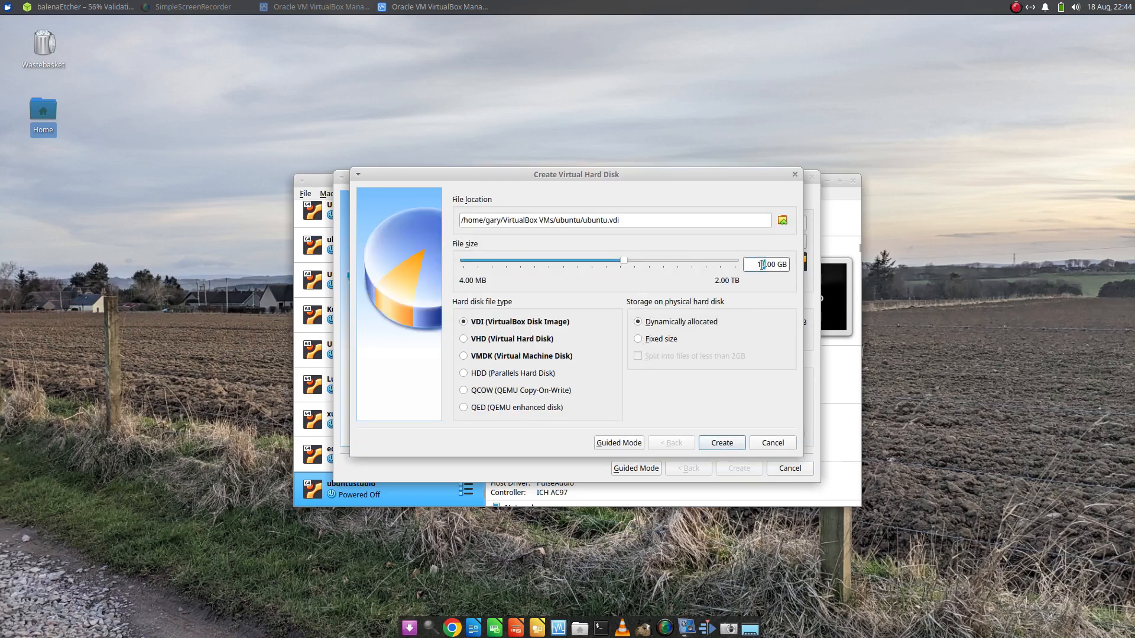
type("25")
left_click(723, 443)
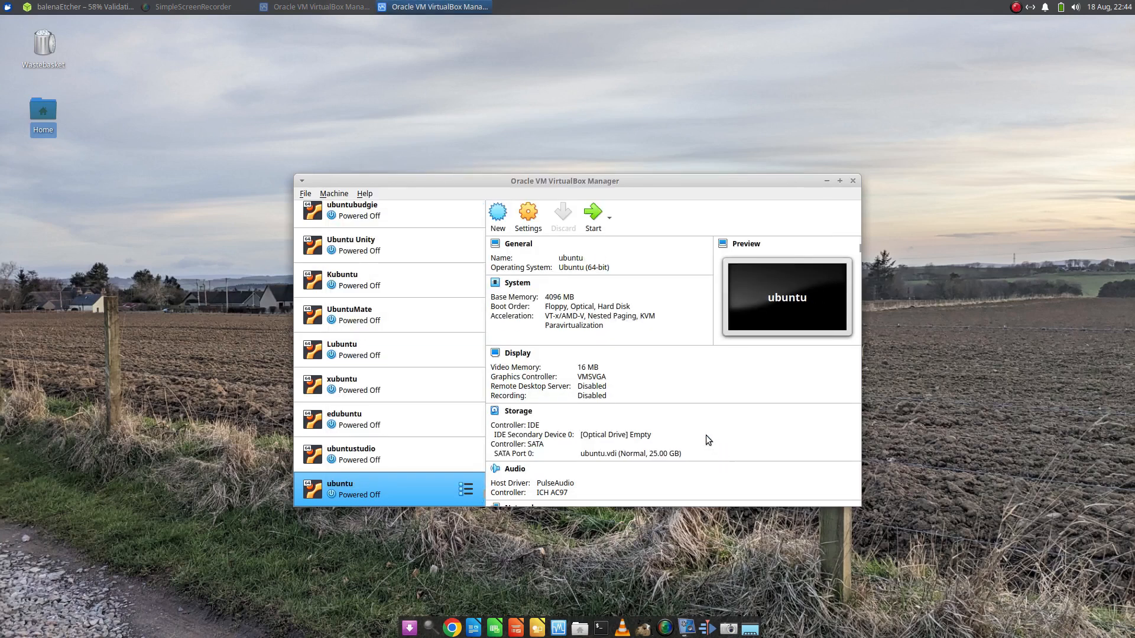
- In the system settings of the new ubuntu machine, set the number of processors to 4 and save
left_click(529, 215)
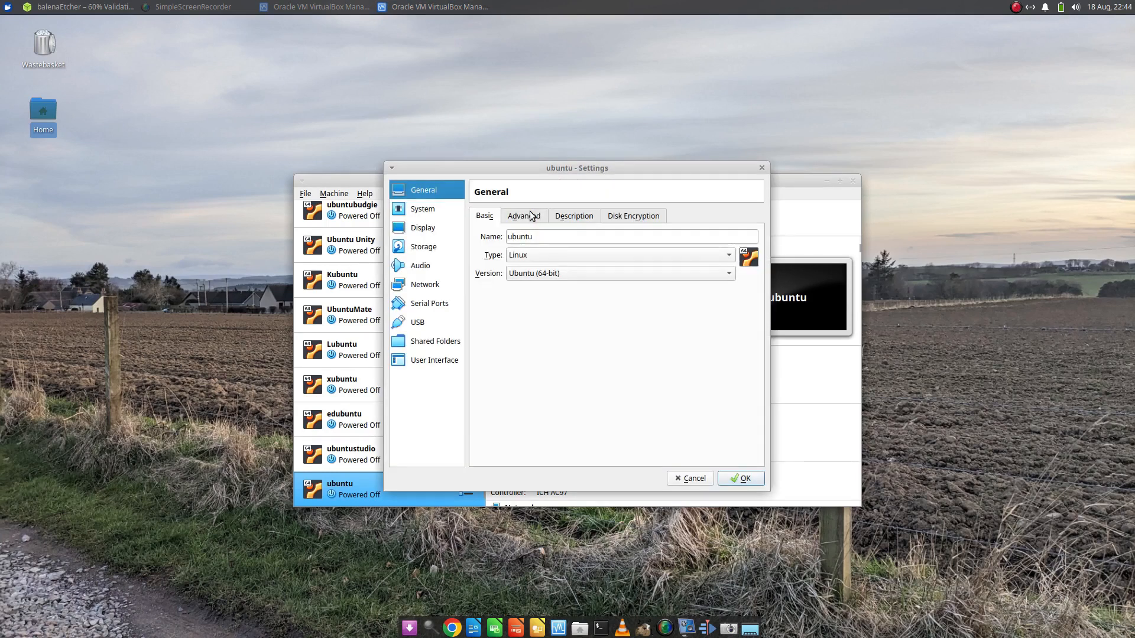
left_click(429, 211)
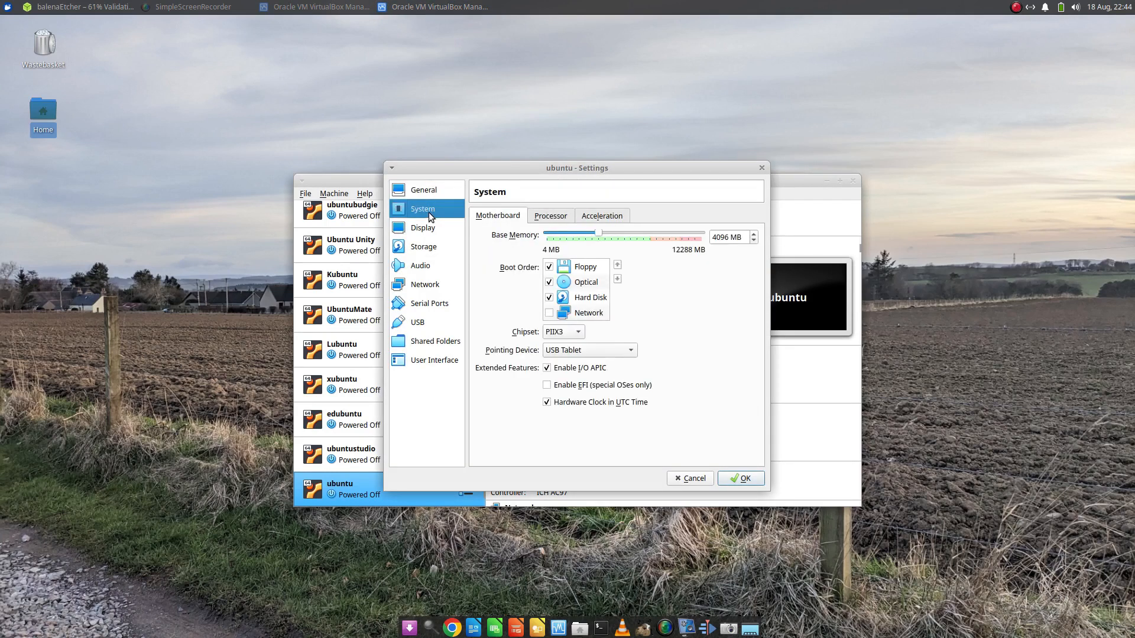
left_click(544, 218)
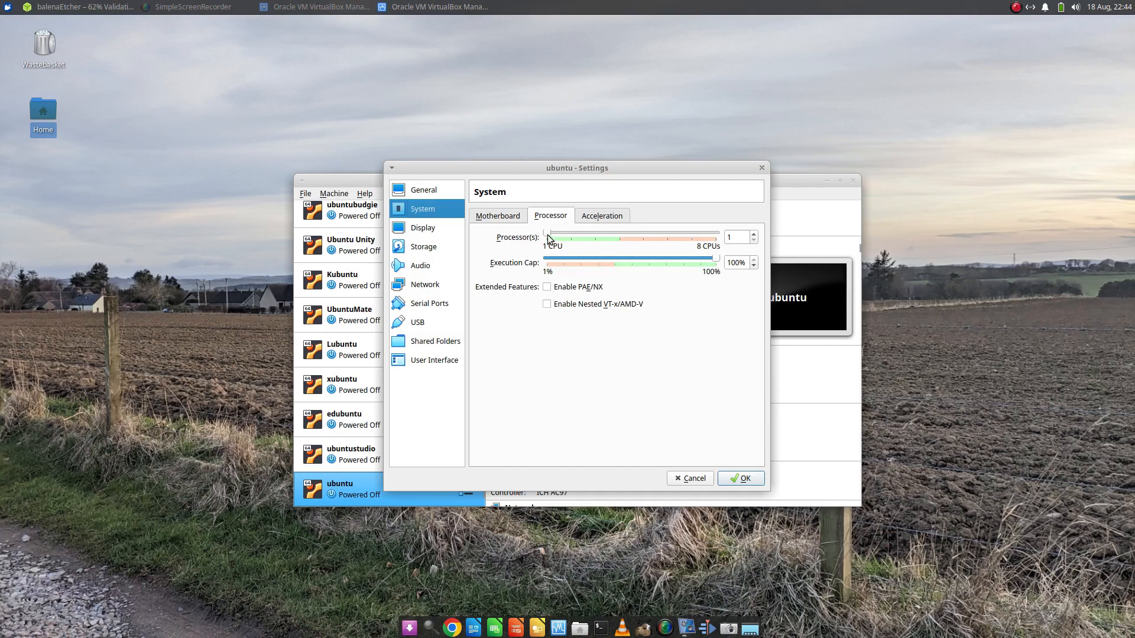
left_click(608, 232)
left_click(741, 480)
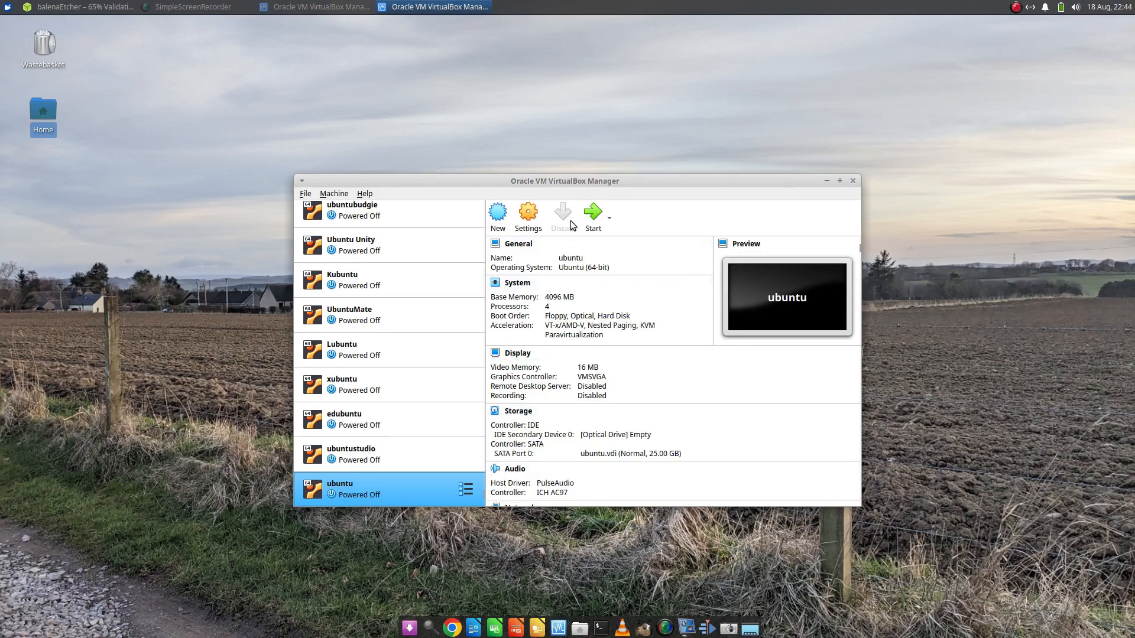
- Start the ubuntu machine, add lubuntu-23.04-desktop-amd64.iso from Downloads and choose it as the start-up disk
left_click(589, 212)
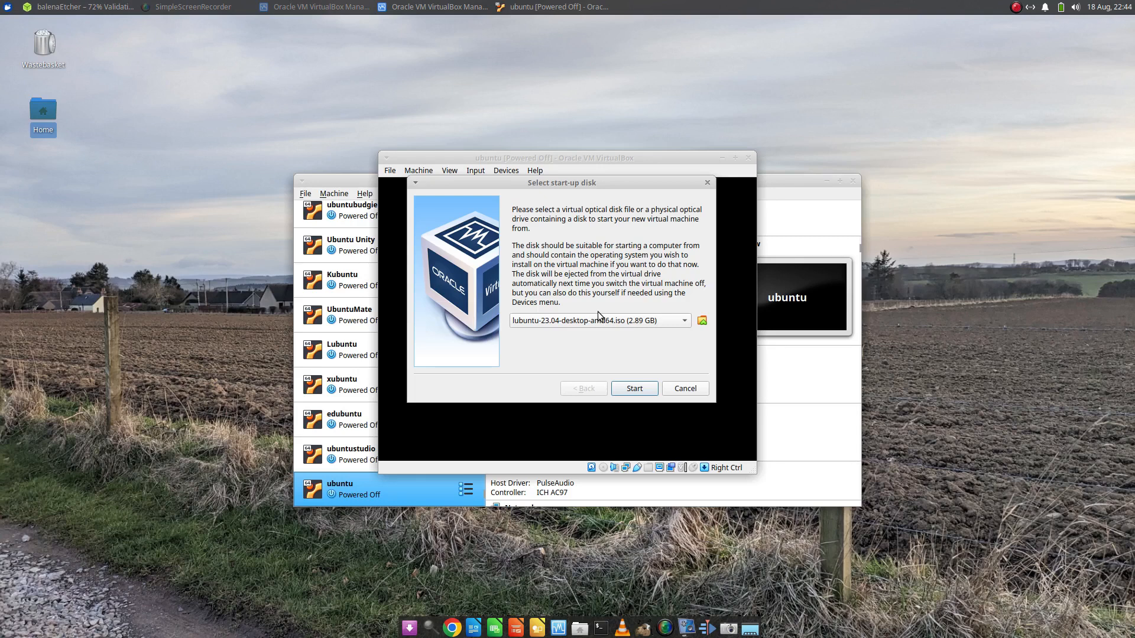
left_click(701, 323)
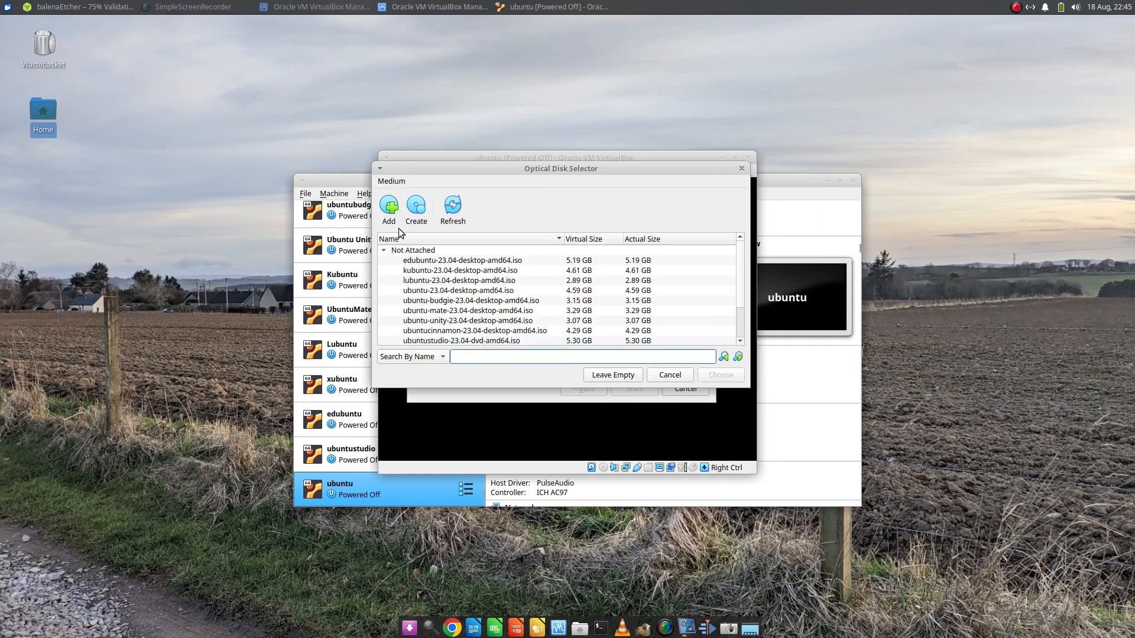
left_click(389, 207)
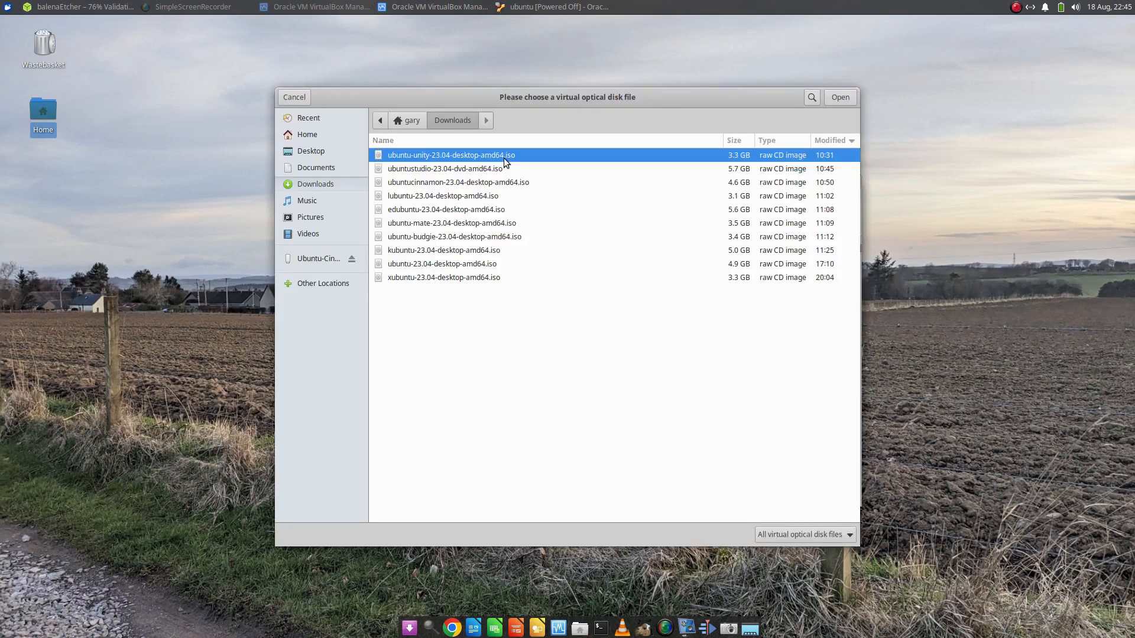
double_click(427, 197)
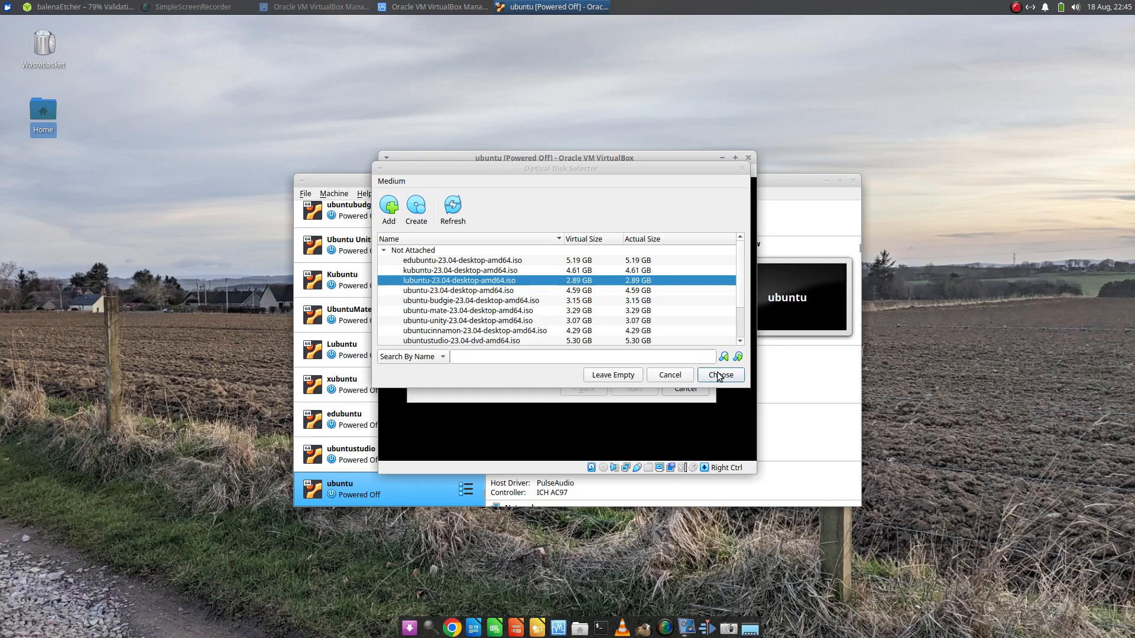
left_click(717, 373)
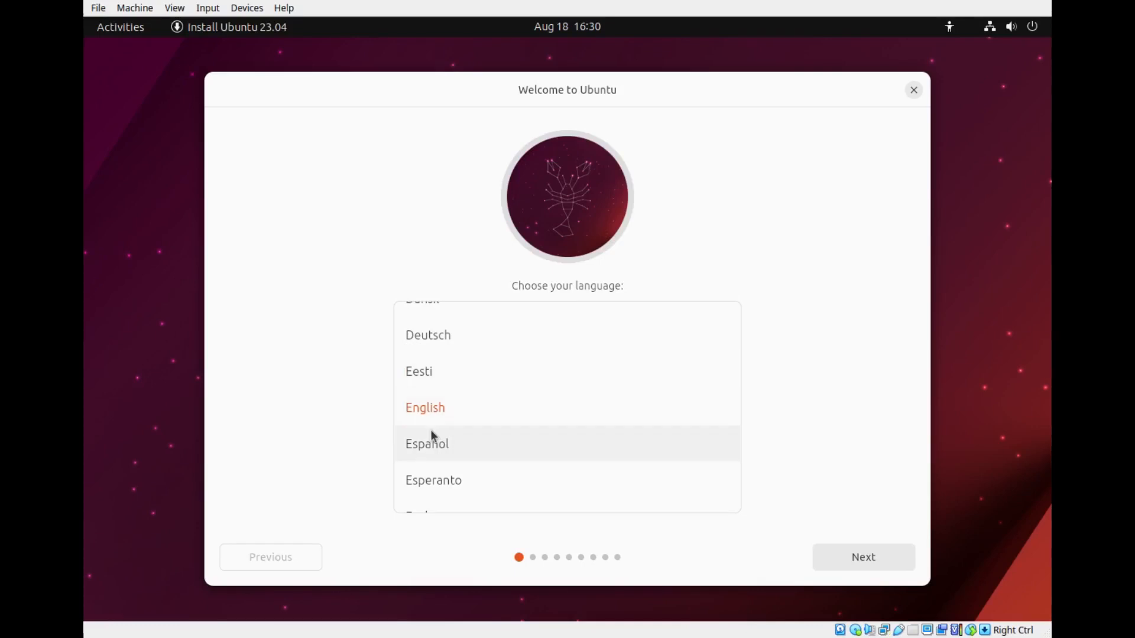
- In the Ubuntu 23.04 installer, choose English as the language and continue with the Install Ubuntu option
left_click(422, 408)
left_click(871, 558)
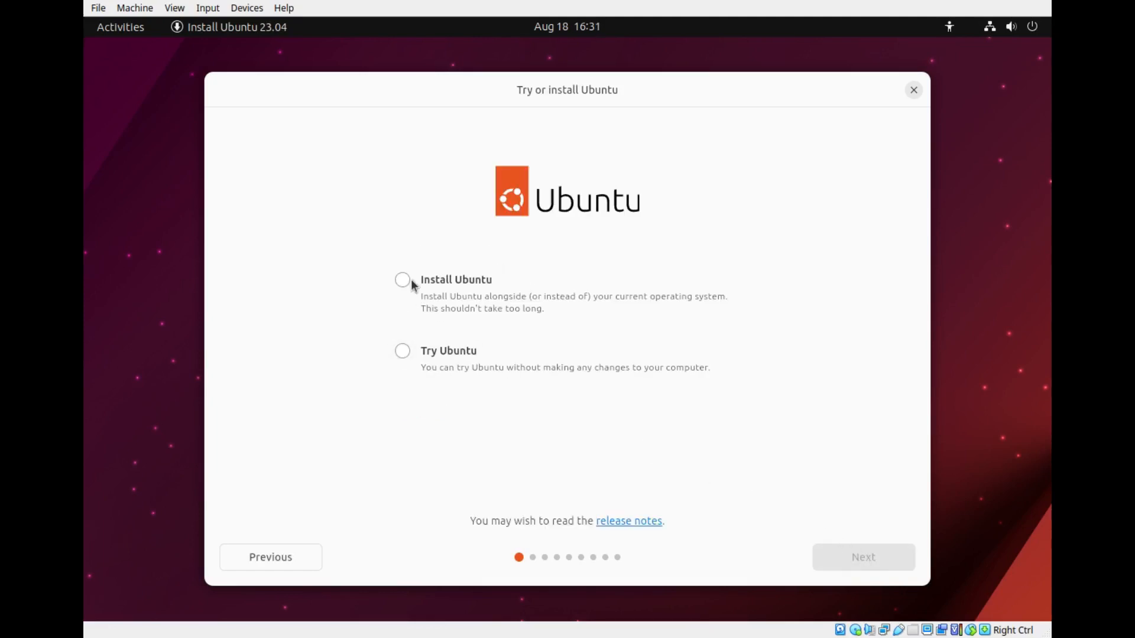
left_click(410, 279)
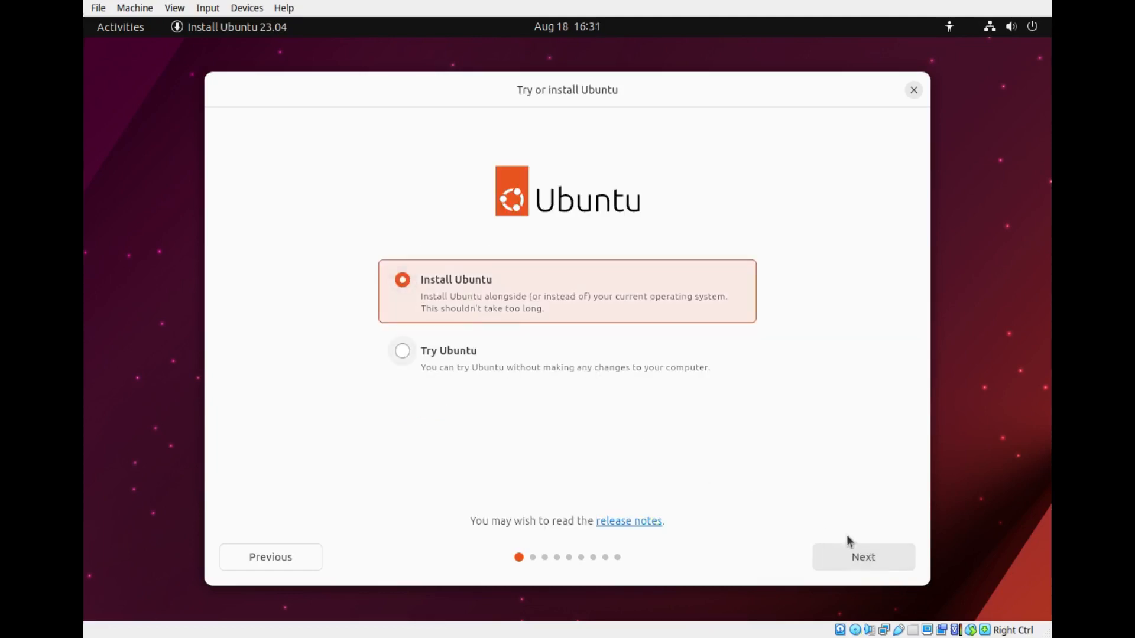
left_click(875, 559)
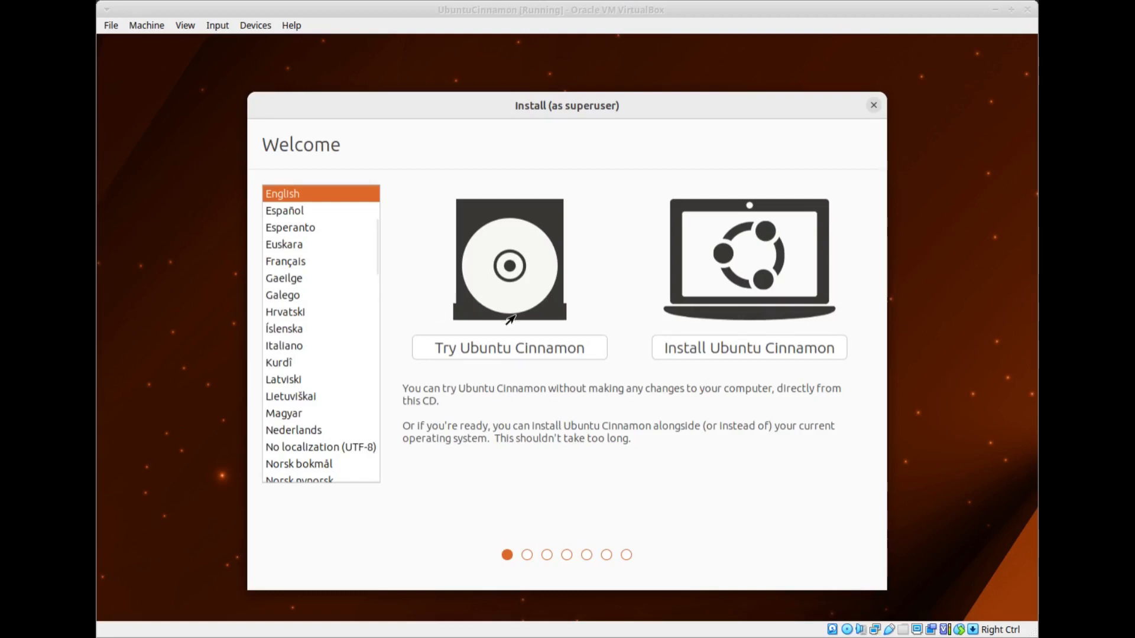
- Begin the installation with English as the language in the Ubuntu Cinnamon, Ubuntu Budgie, Ubuntu Unity, Kubuntu and Ubuntu MATE machines
left_click(735, 340)
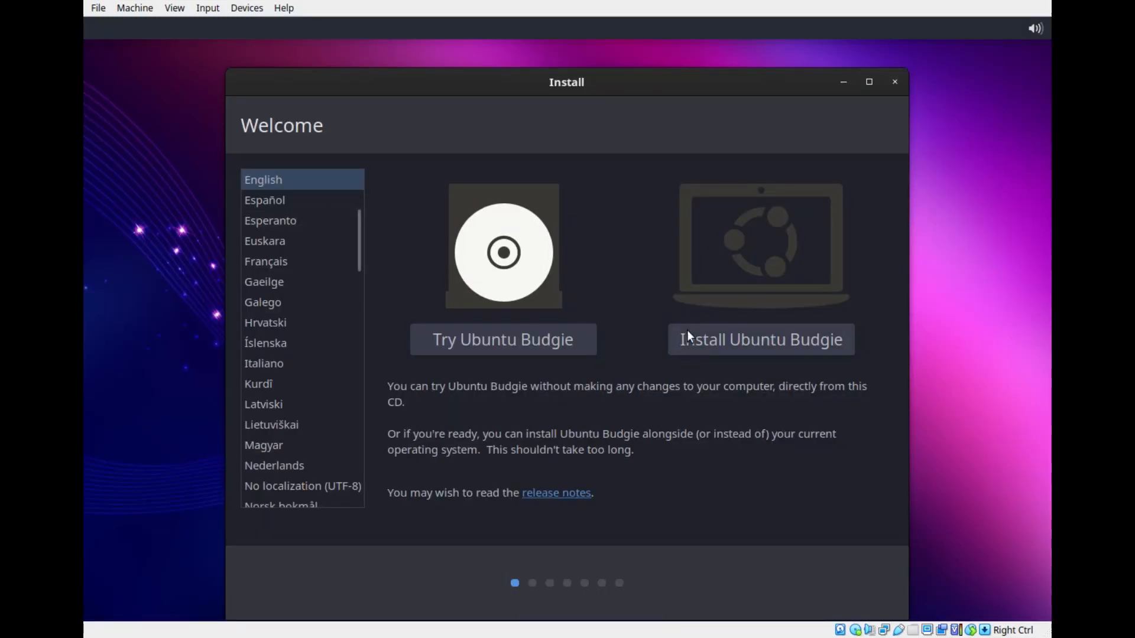
left_click(715, 340)
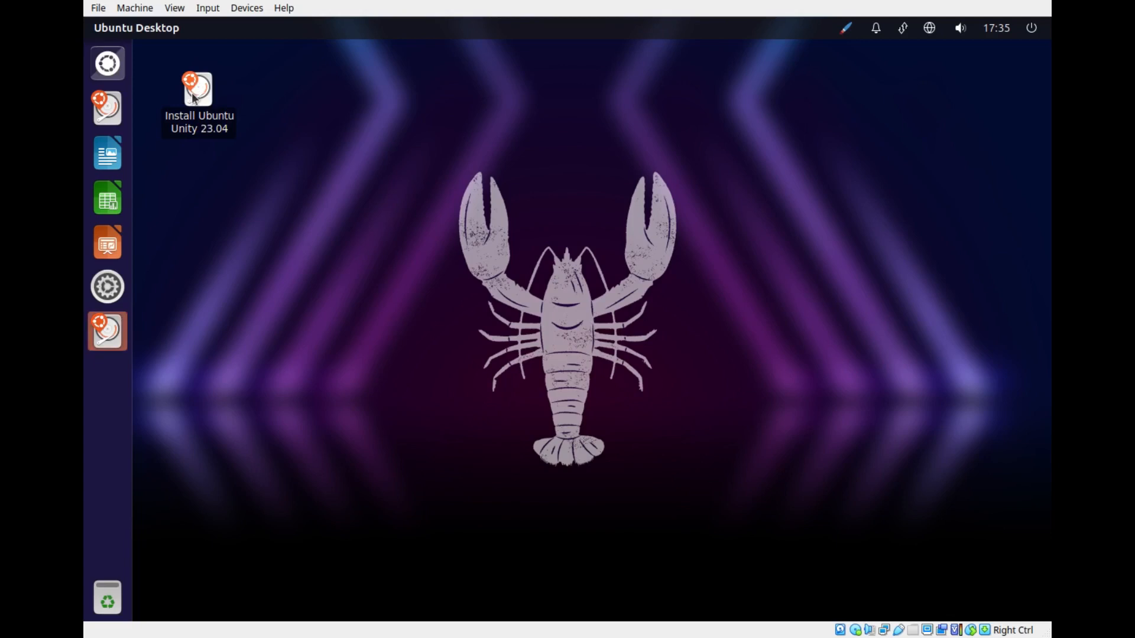
double_click(195, 98)
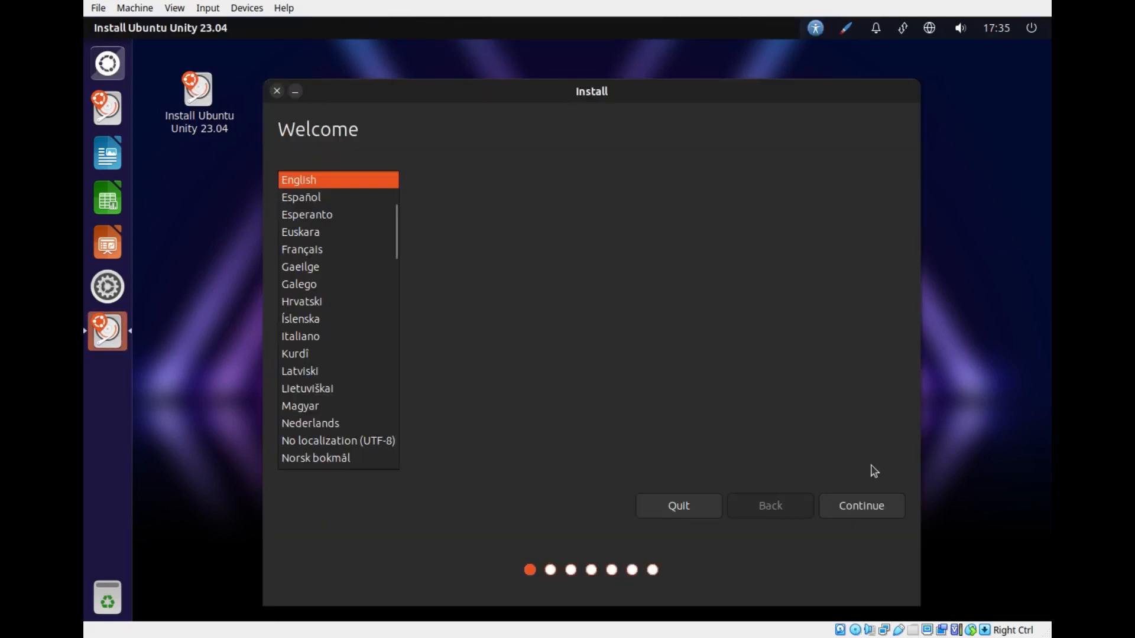
left_click(864, 511)
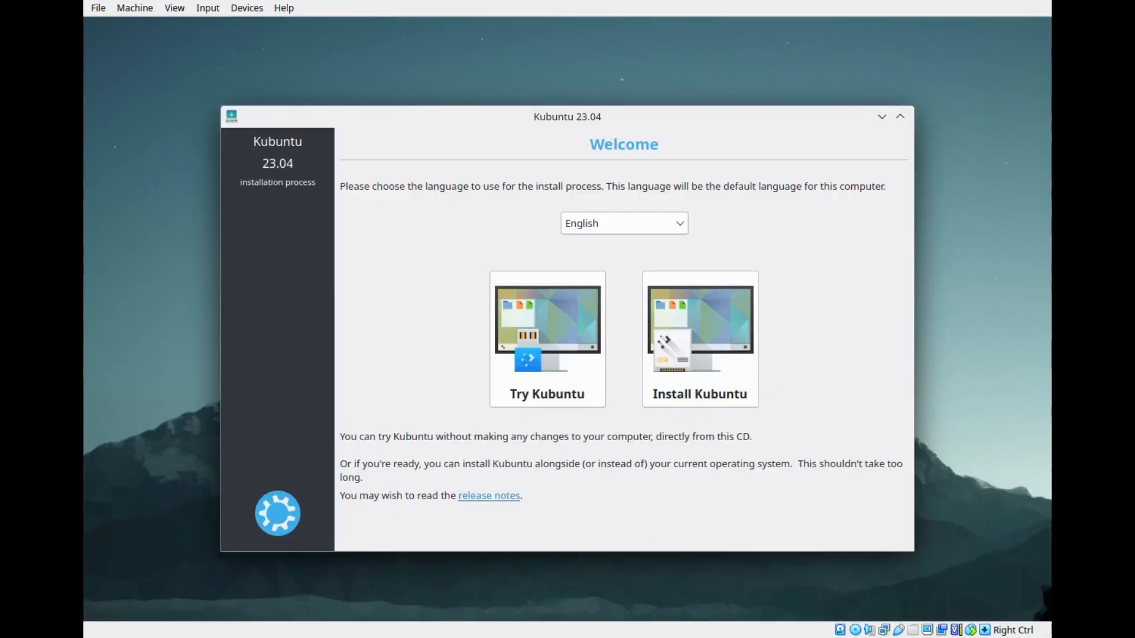
left_click(676, 332)
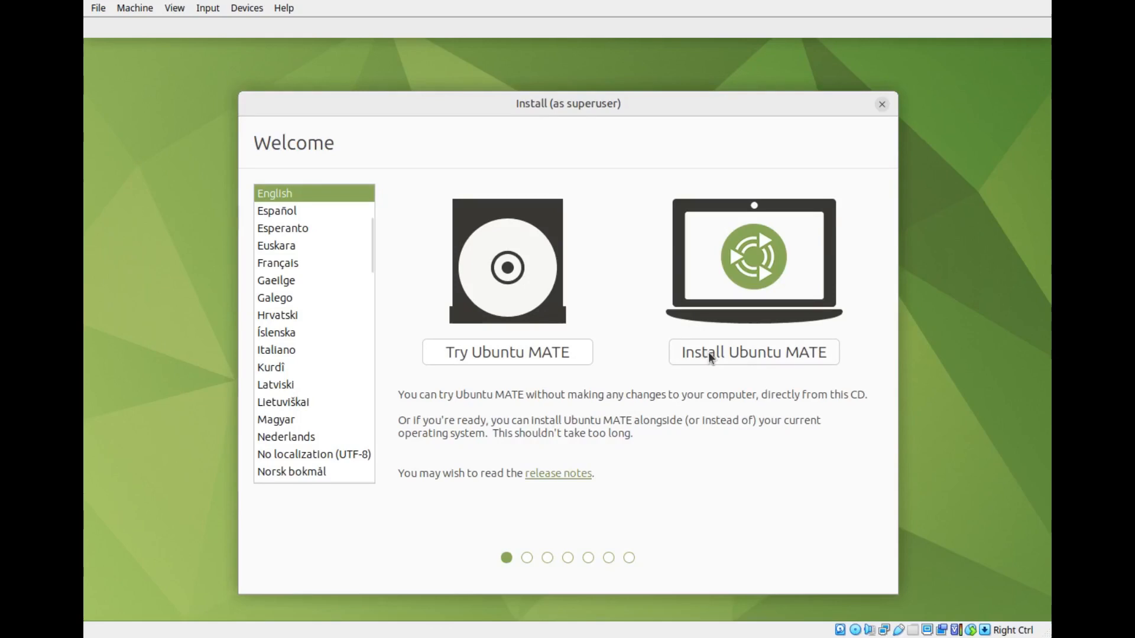
left_click(743, 353)
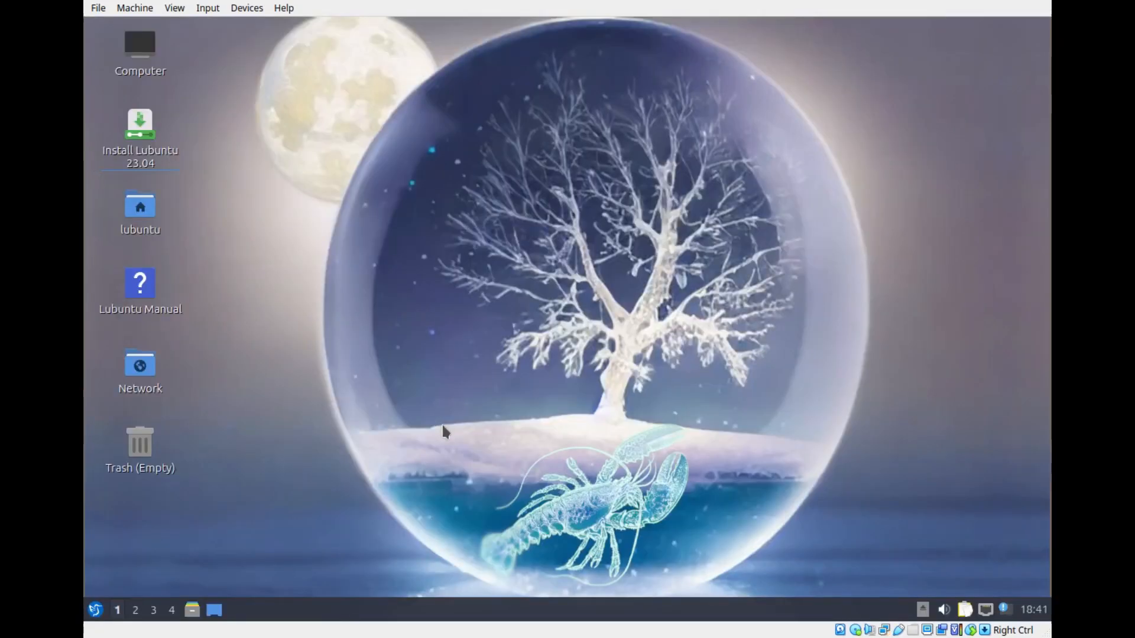
- Launch the Lubuntu 23.04 installer from its desktop and set the language to British English (United Kingdom)
double_click(140, 134)
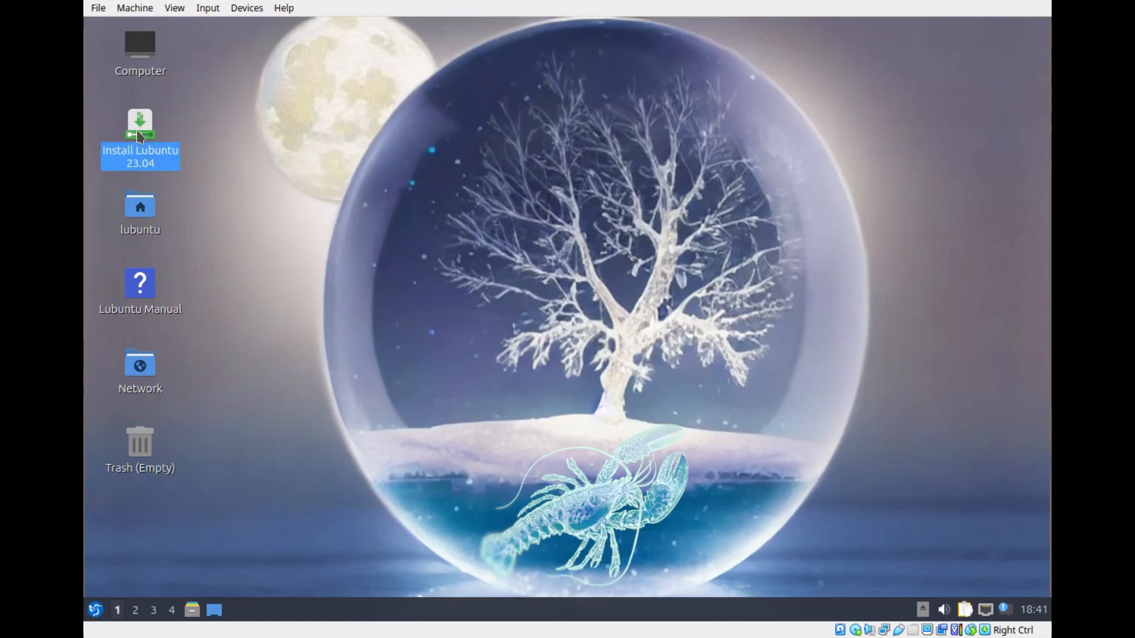
left_click(907, 436)
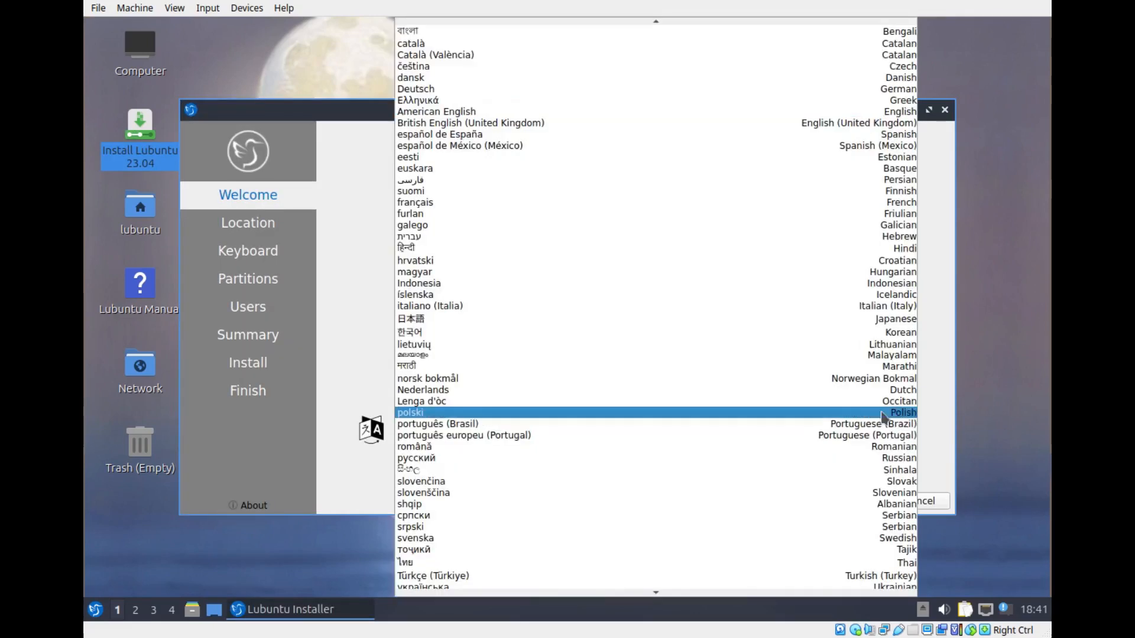
left_click(548, 123)
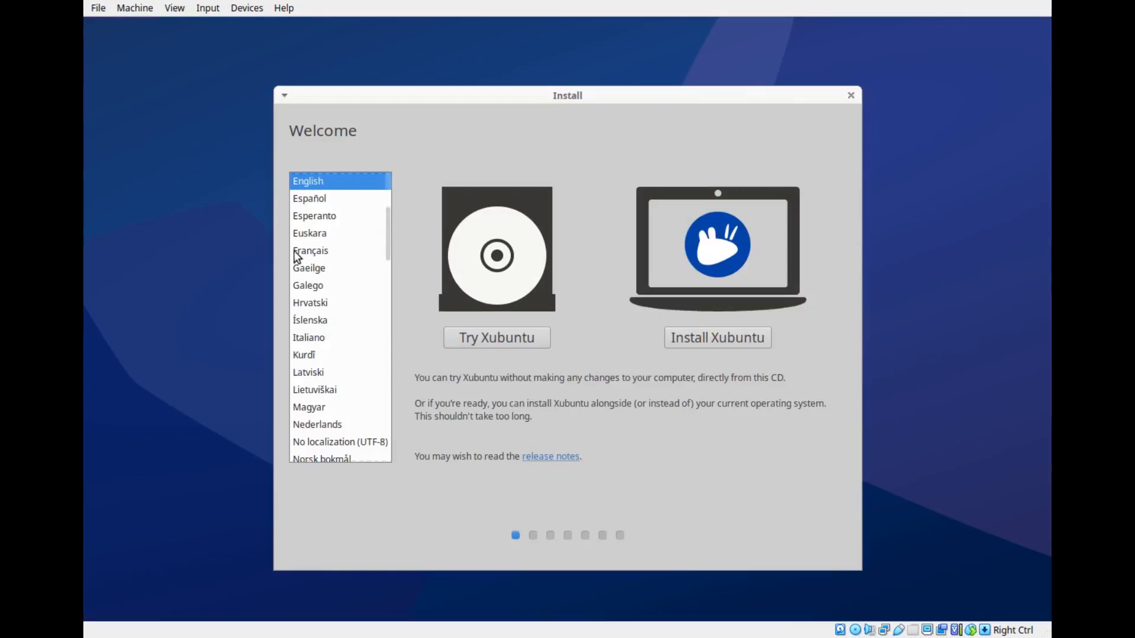
- Begin the Xubuntu installation in English and set the Ubuntu Studio installer's language to British English (United Kingdom)
left_click(732, 338)
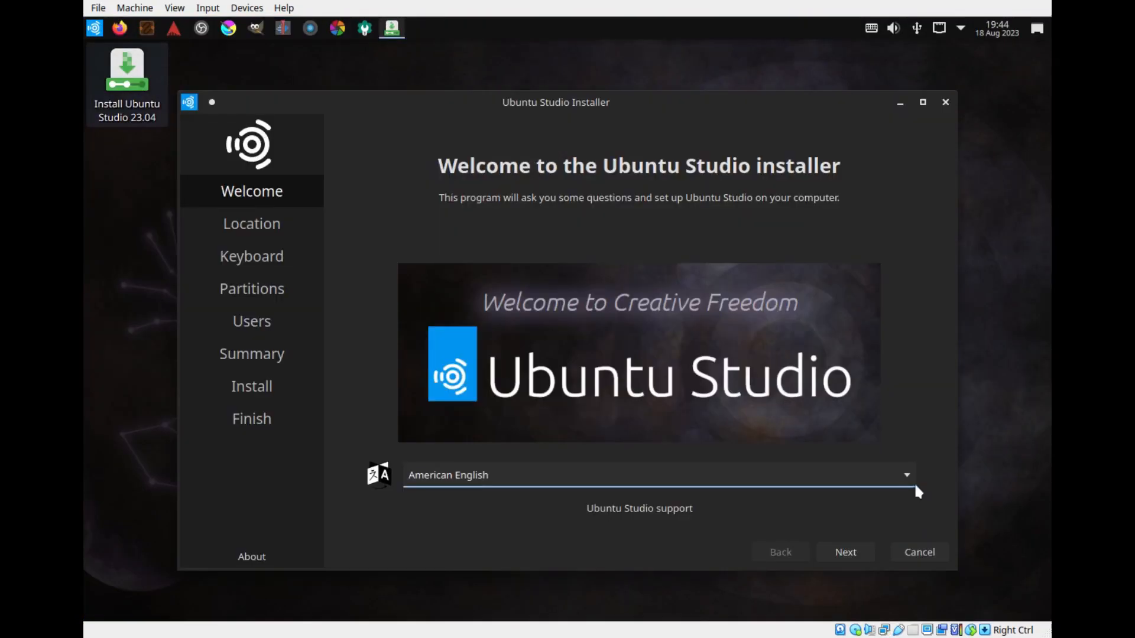
left_click(910, 475)
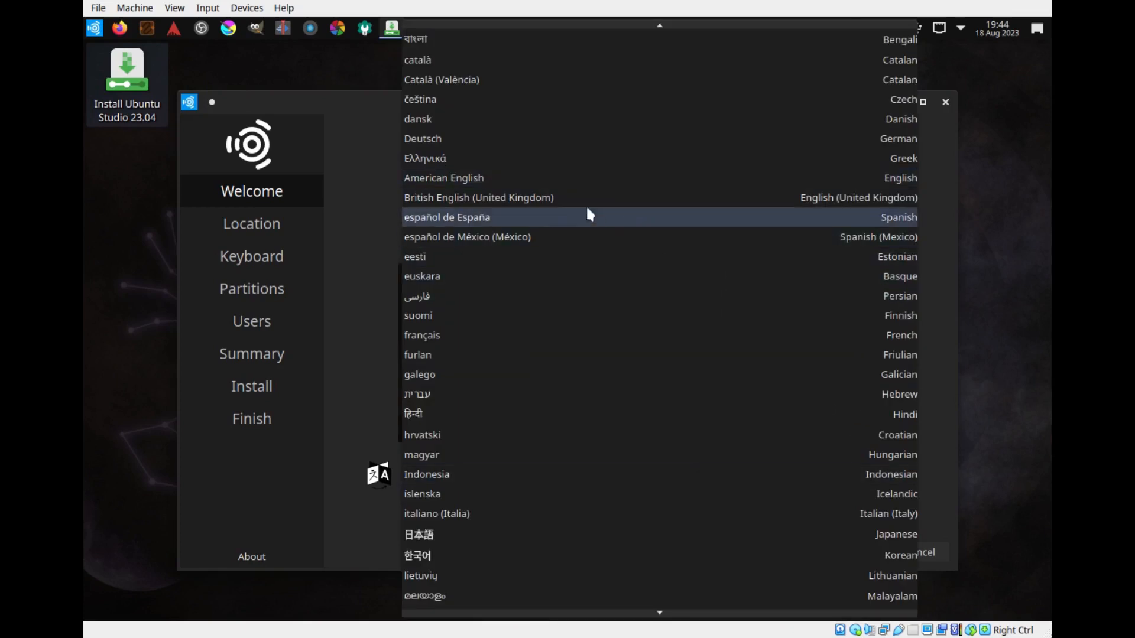
left_click(569, 198)
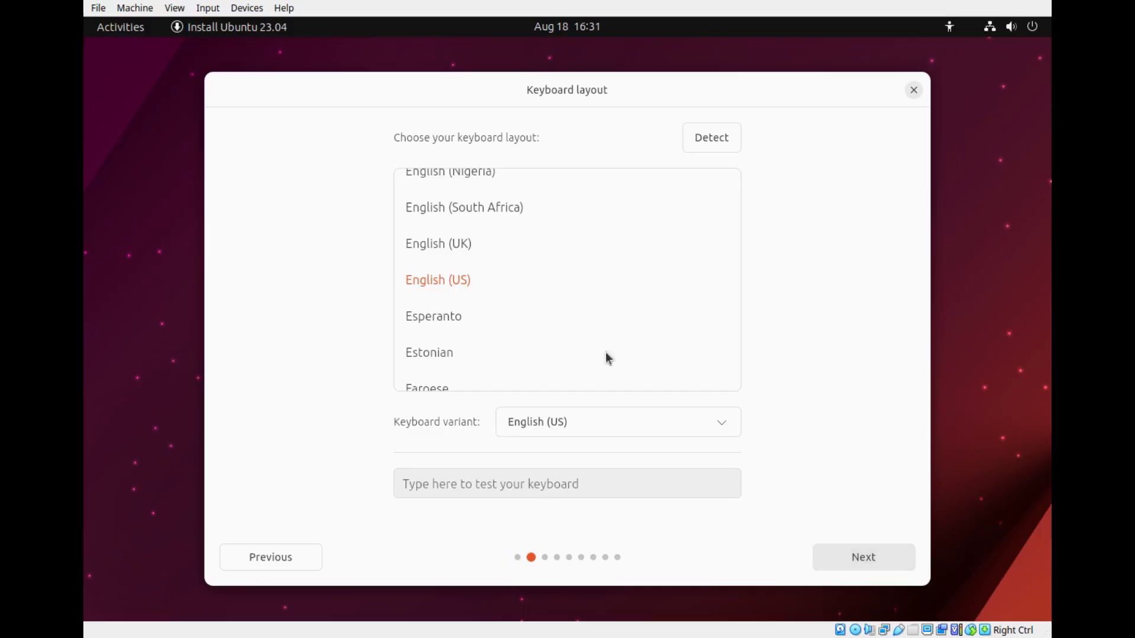
- Choose the English (UK) keyboard layout in the Ubuntu, Ubuntu Cinnamon, Ubuntu Budgie, Ubuntu Unity and Kubuntu installers
left_click(568, 244)
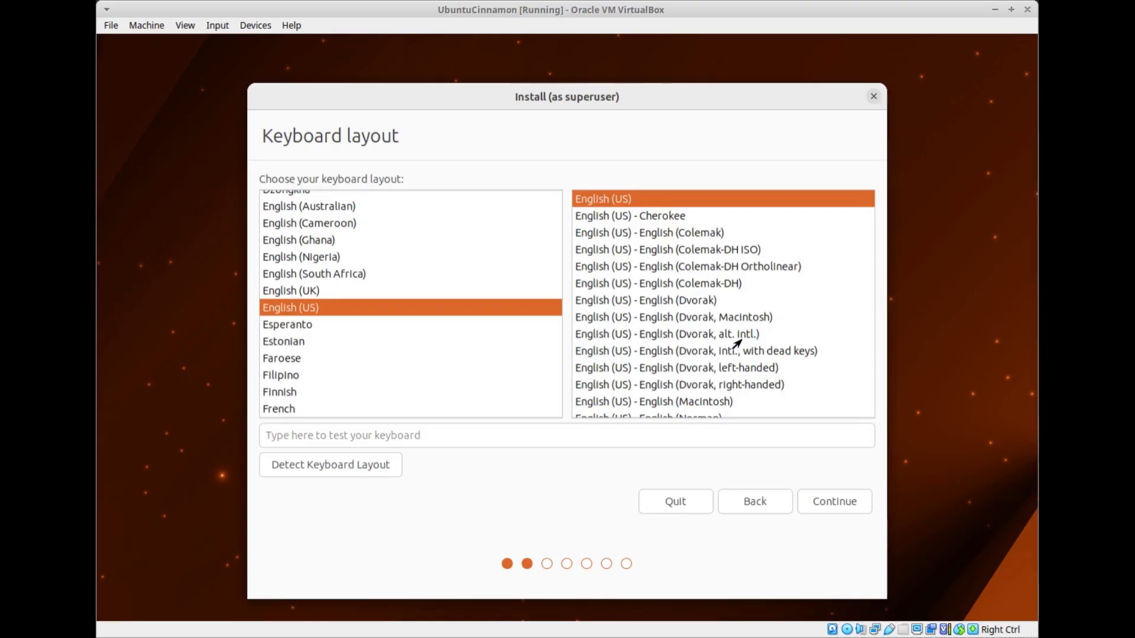
left_click(273, 292)
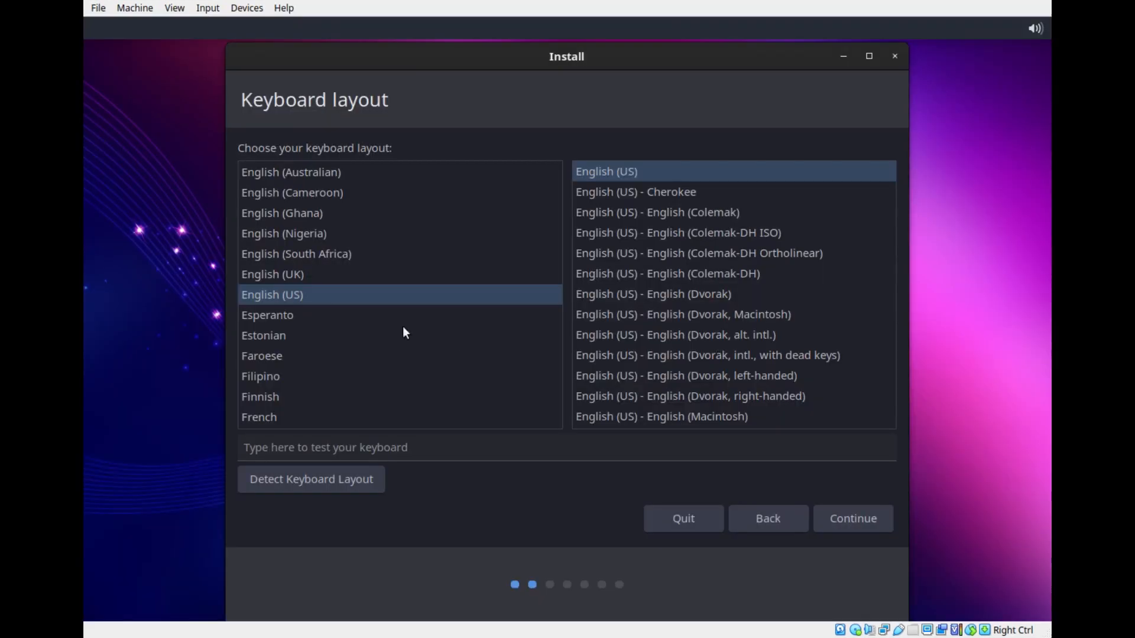
left_click(314, 275)
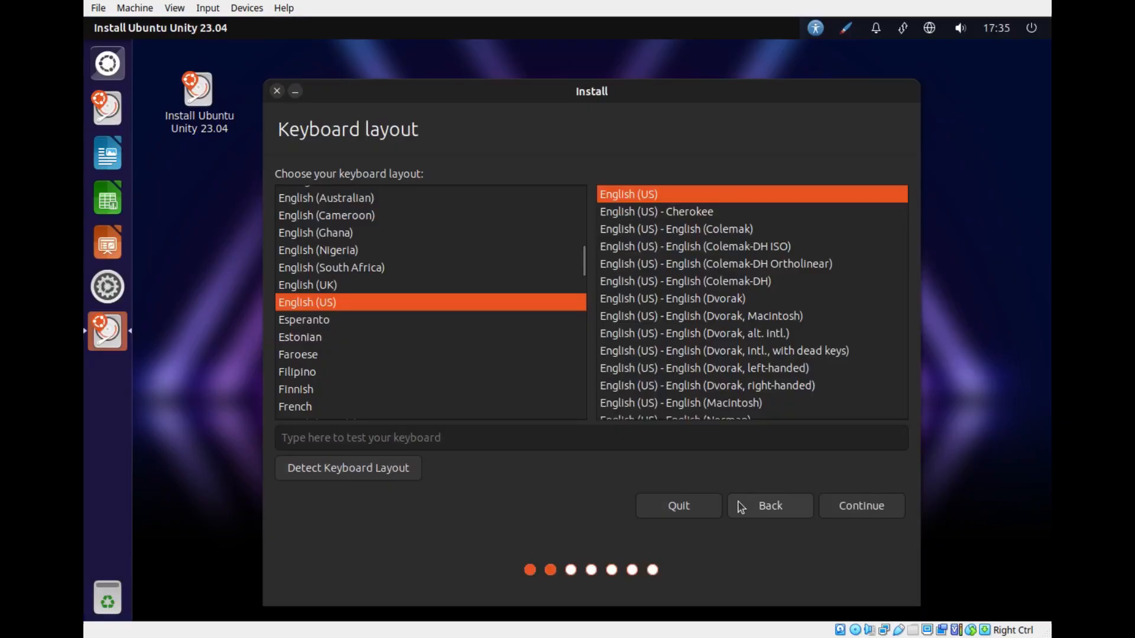
left_click(316, 289)
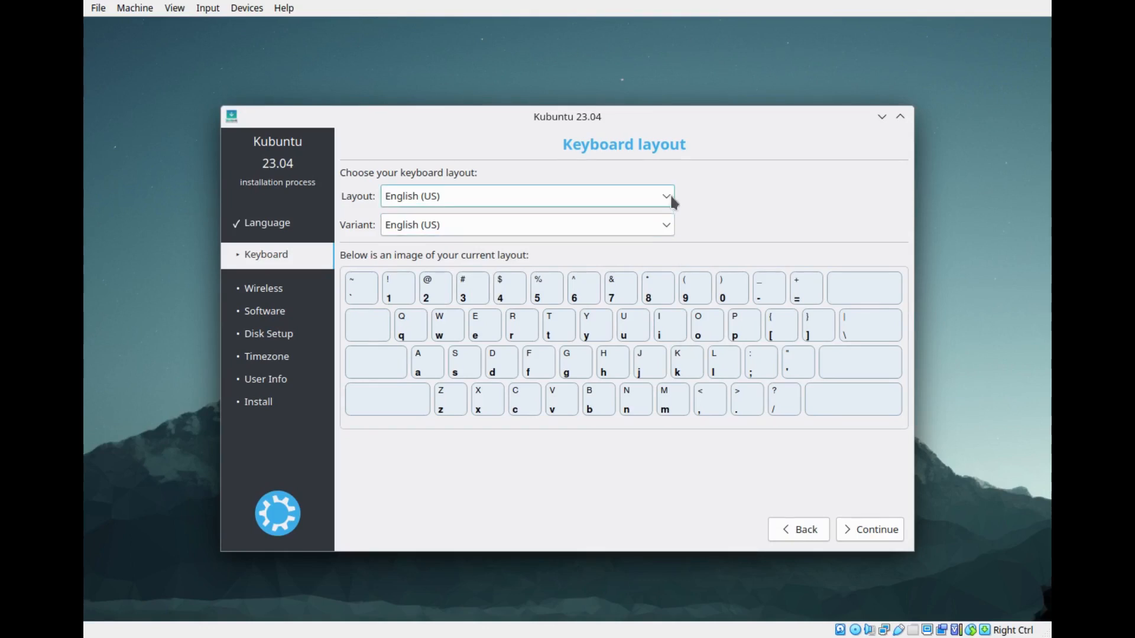
left_click(671, 198)
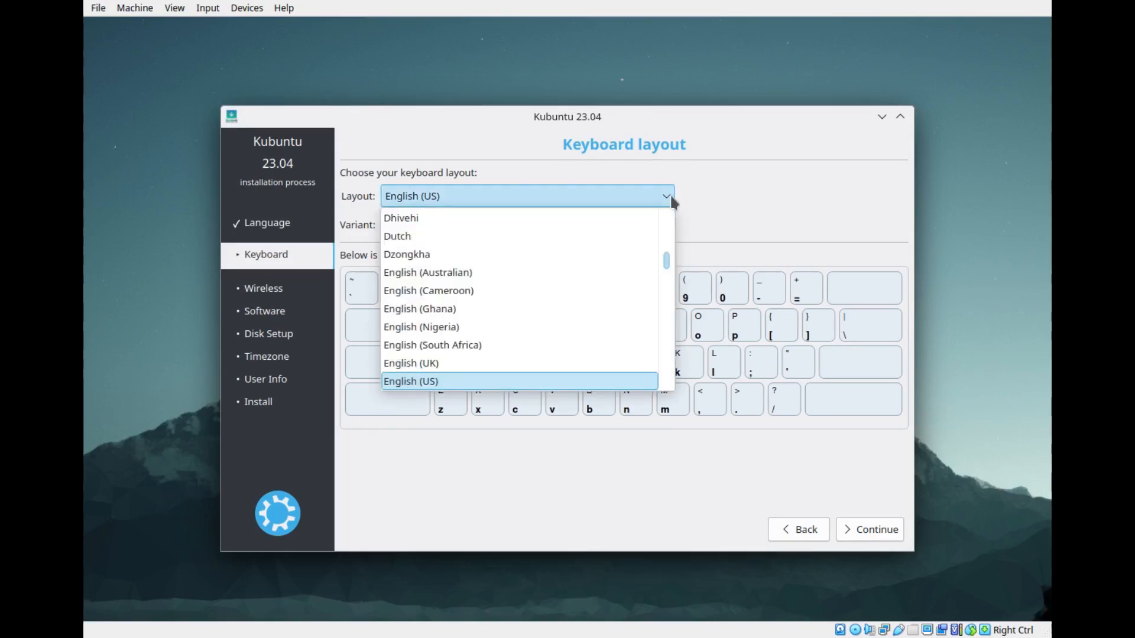
left_click(519, 363)
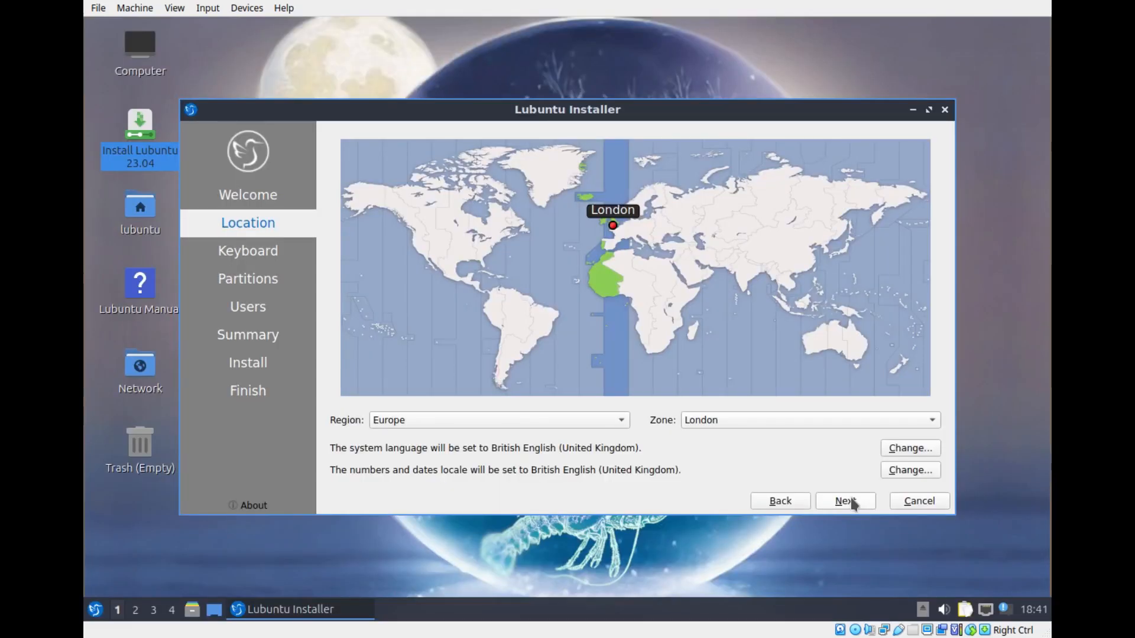
- Accept the Europe/London location and the default English (UK) keyboard in the Lubuntu and Ubuntu Studio installers
left_click(846, 501)
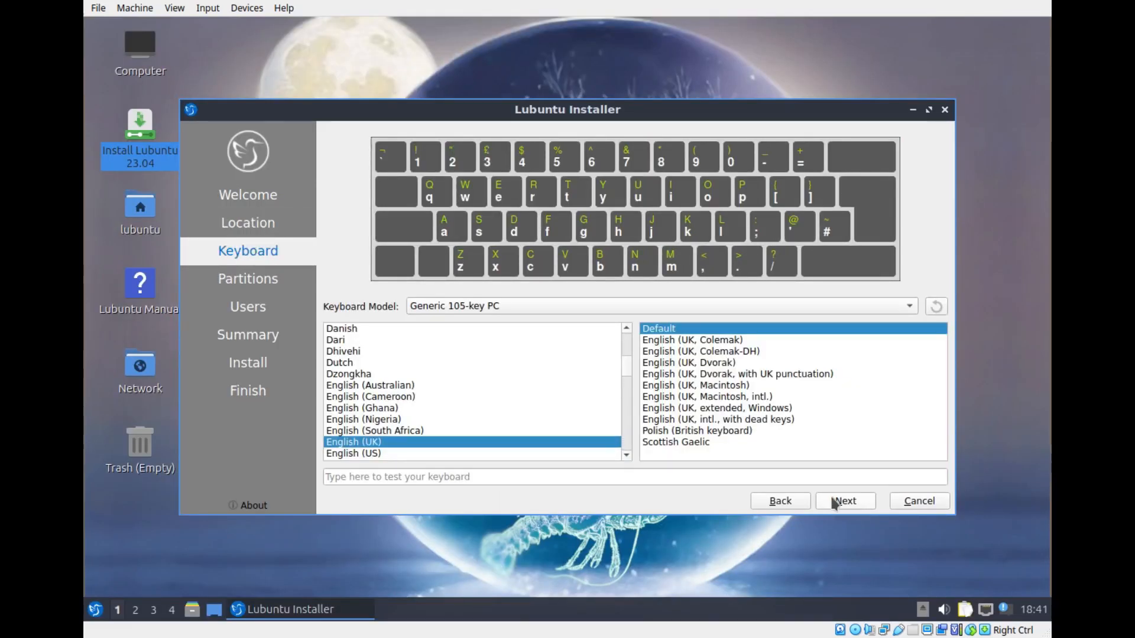
left_click(861, 508)
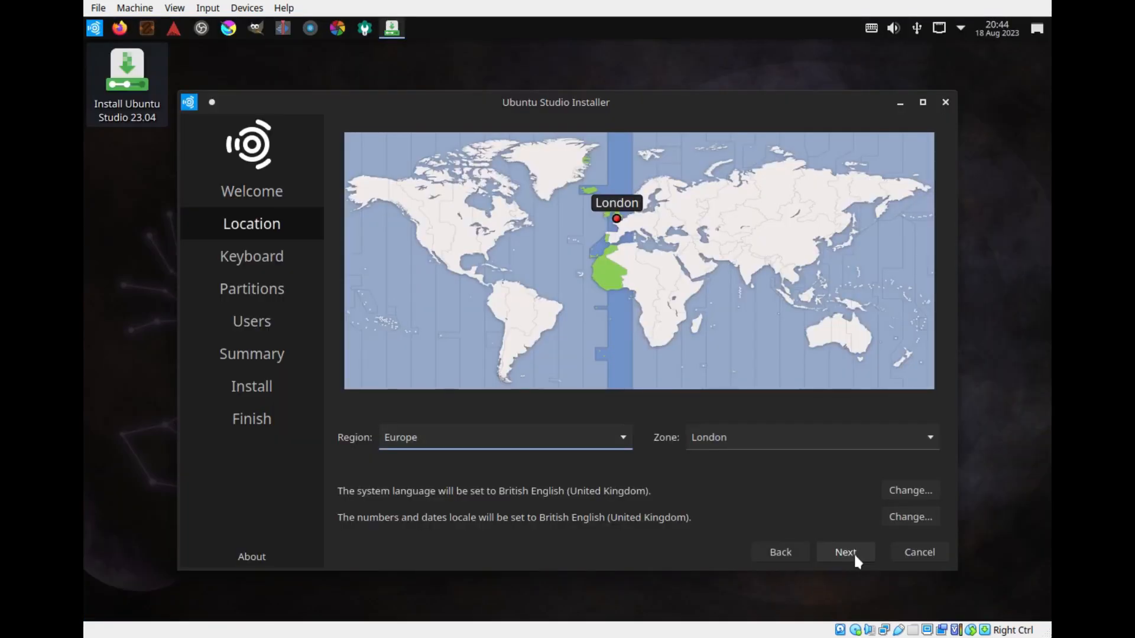
left_click(855, 555)
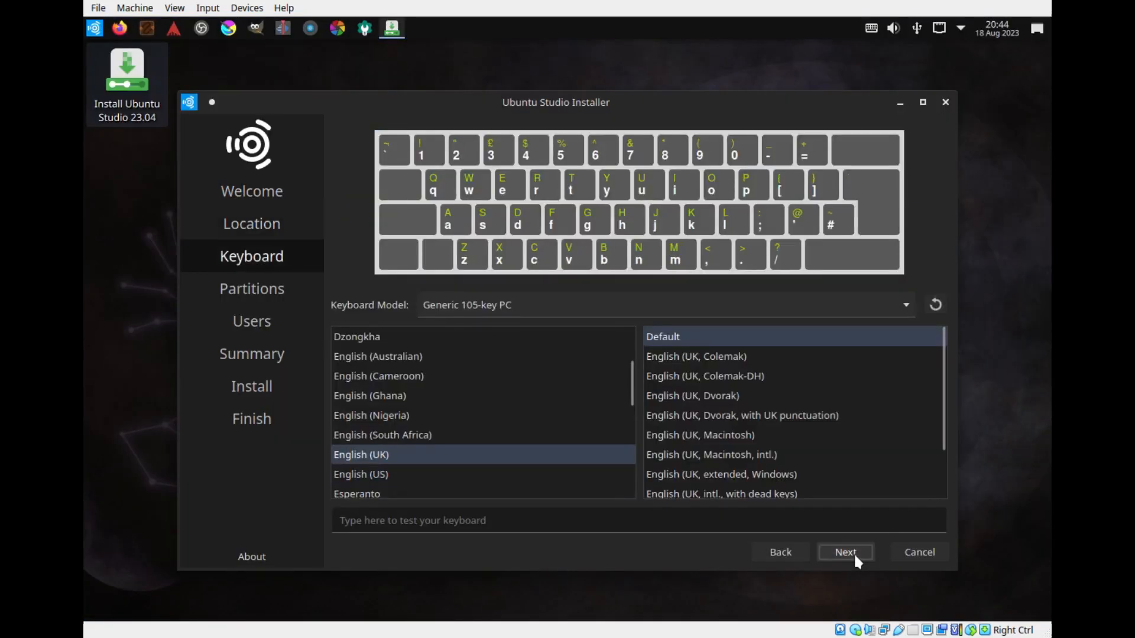
left_click(854, 555)
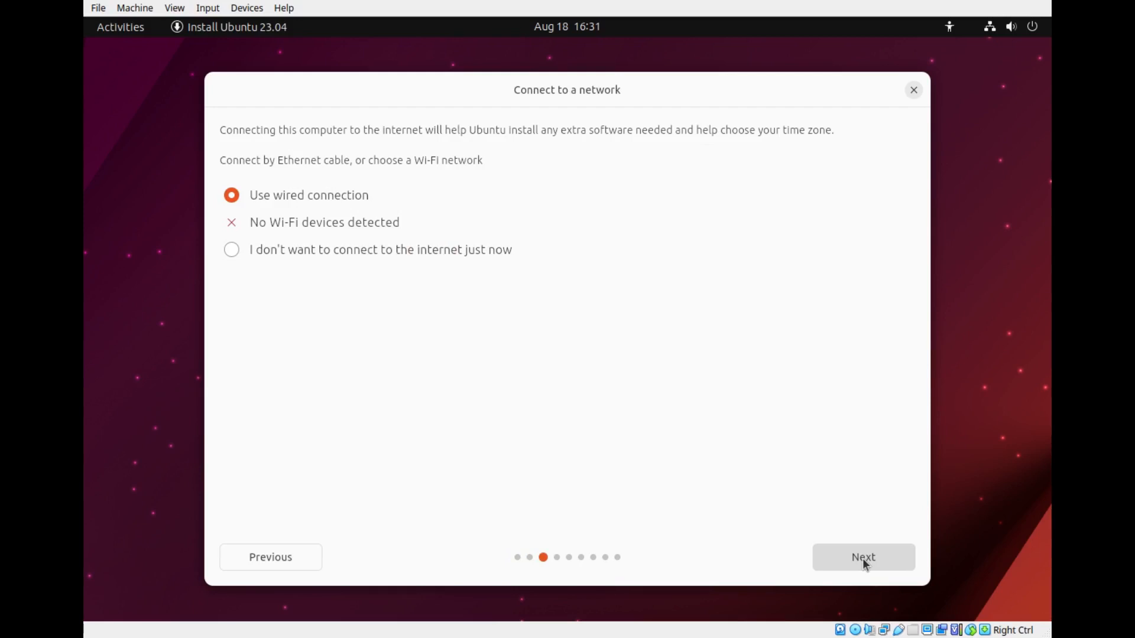
- In the Ubuntu installer, accept the wired connection and enable third-party graphics and Wi-Fi software and additional media format support
left_click(864, 562)
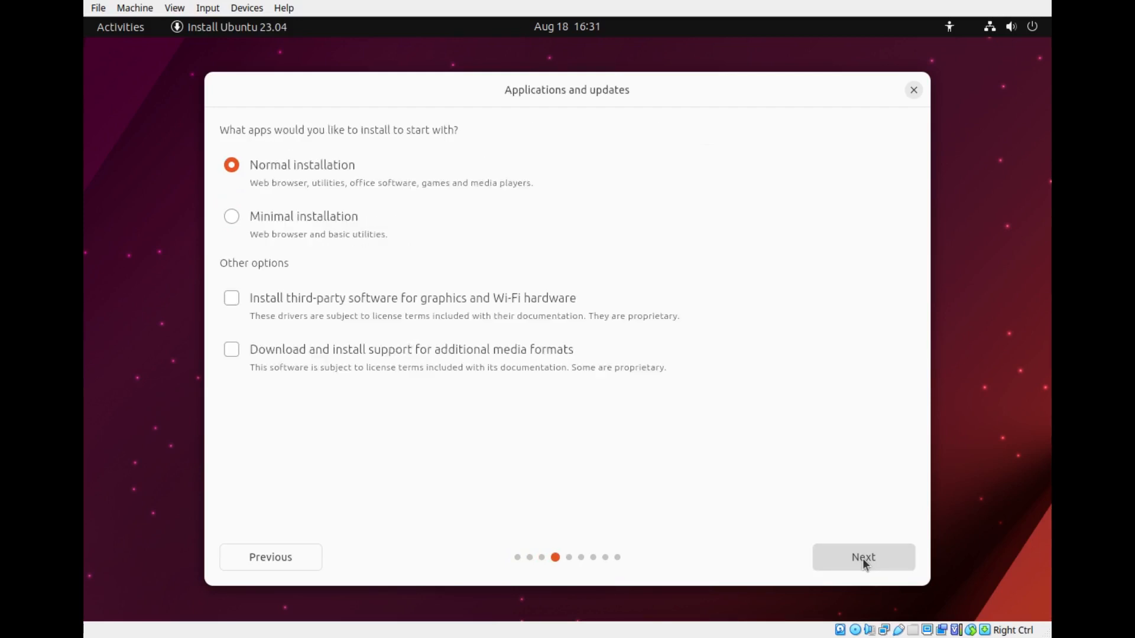
left_click(233, 303)
left_click(235, 351)
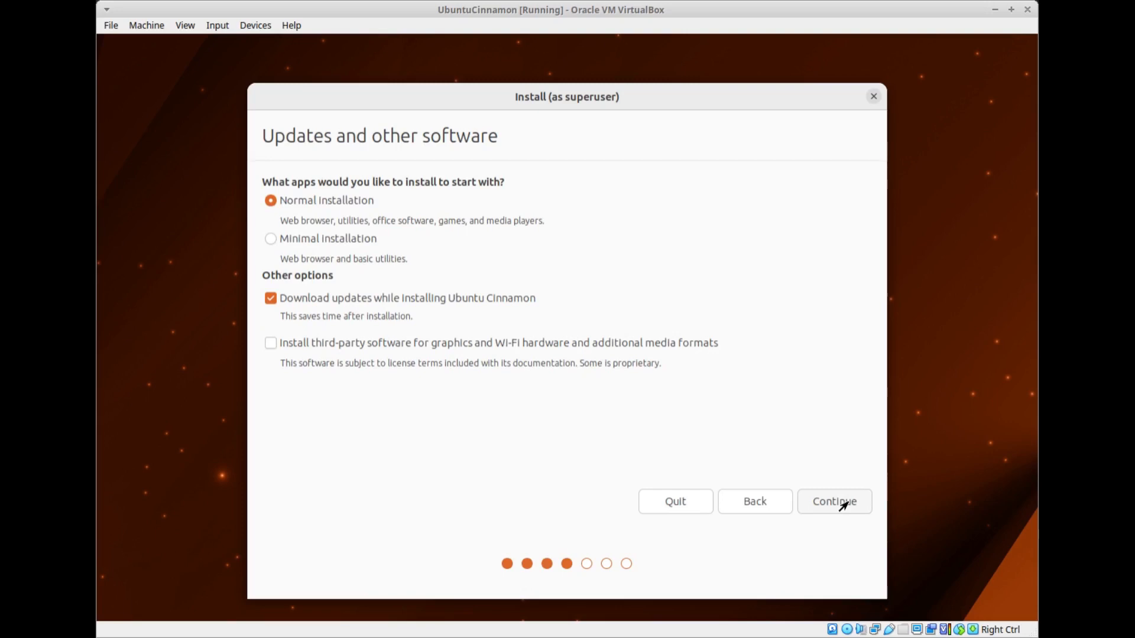
- Enable third-party software for graphics, Wi-Fi hardware and additional media formats in the Ubuntu Cinnamon, Ubuntu Unity and Kubuntu installers
left_click(507, 344)
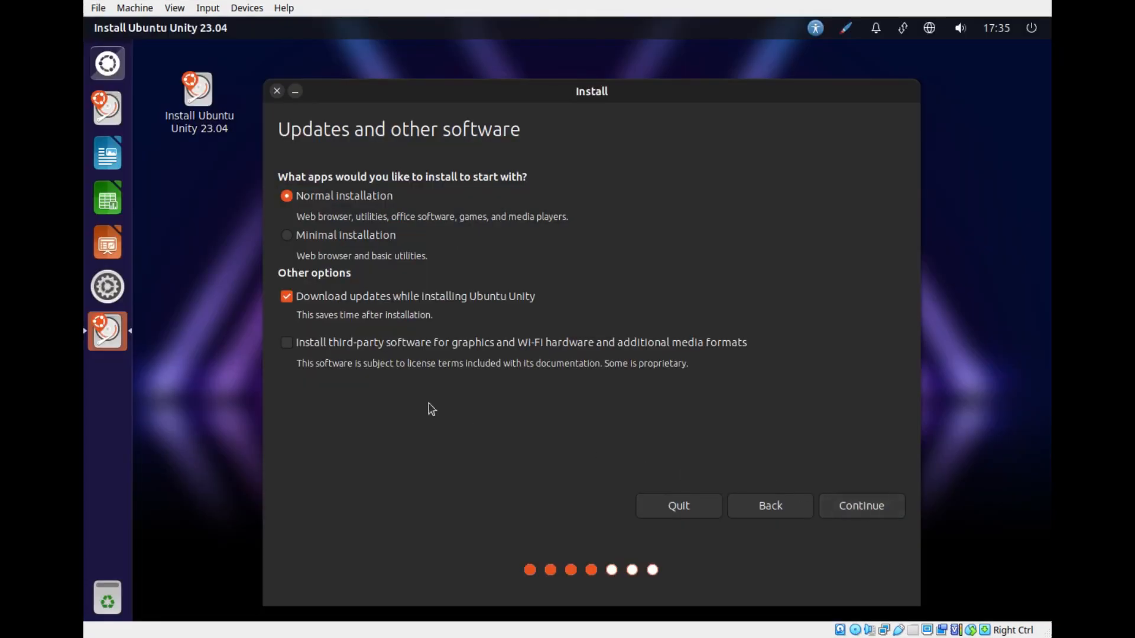
left_click(295, 345)
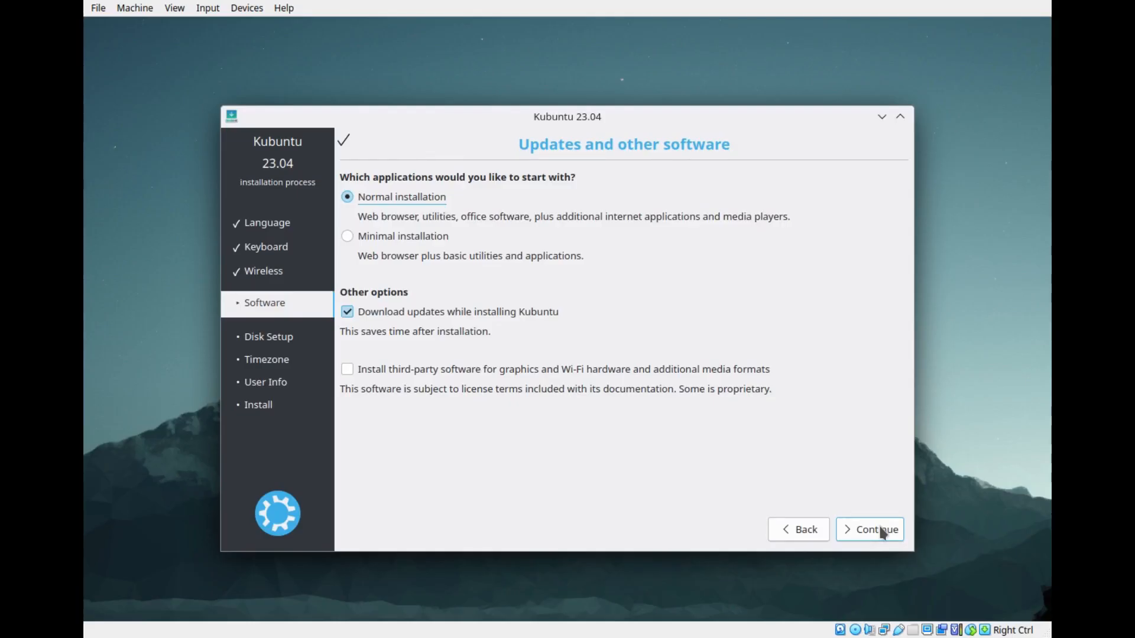
left_click(348, 370)
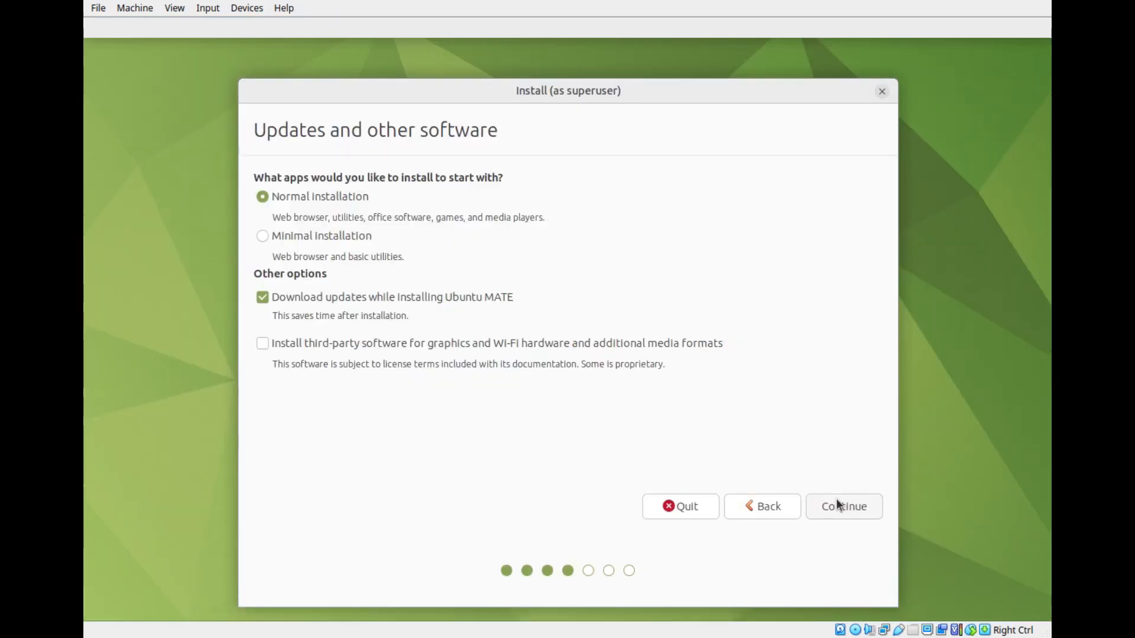
- Enable third-party software for graphics, Wi-Fi hardware and additional media formats in the Ubuntu MATE, Edubuntu and Xubuntu installers
left_click(335, 347)
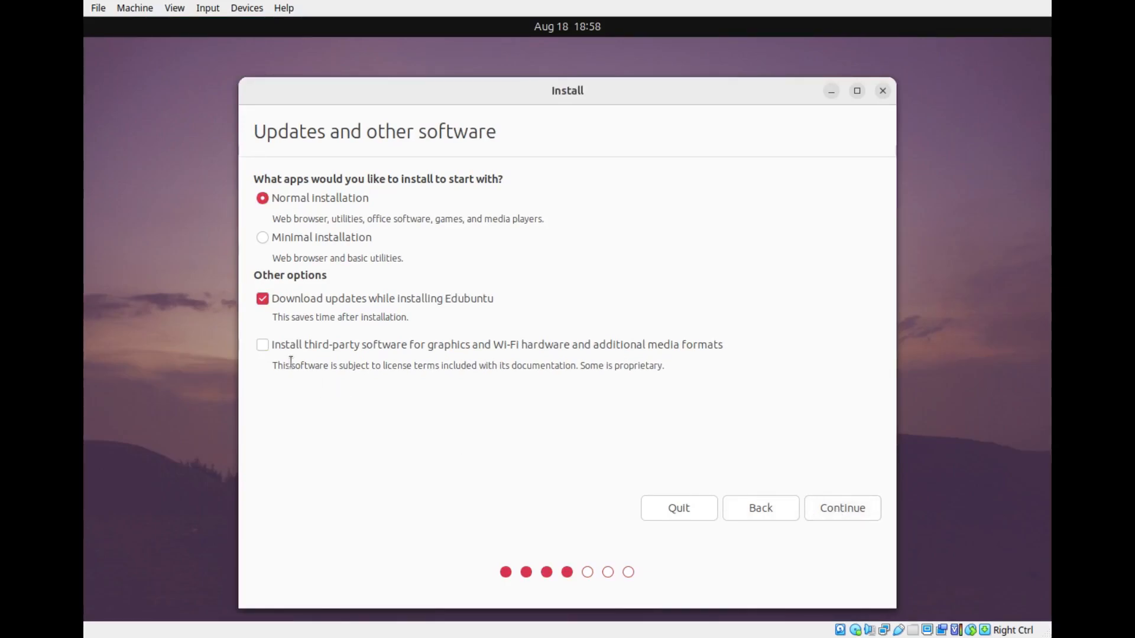
left_click(256, 345)
left_click(855, 508)
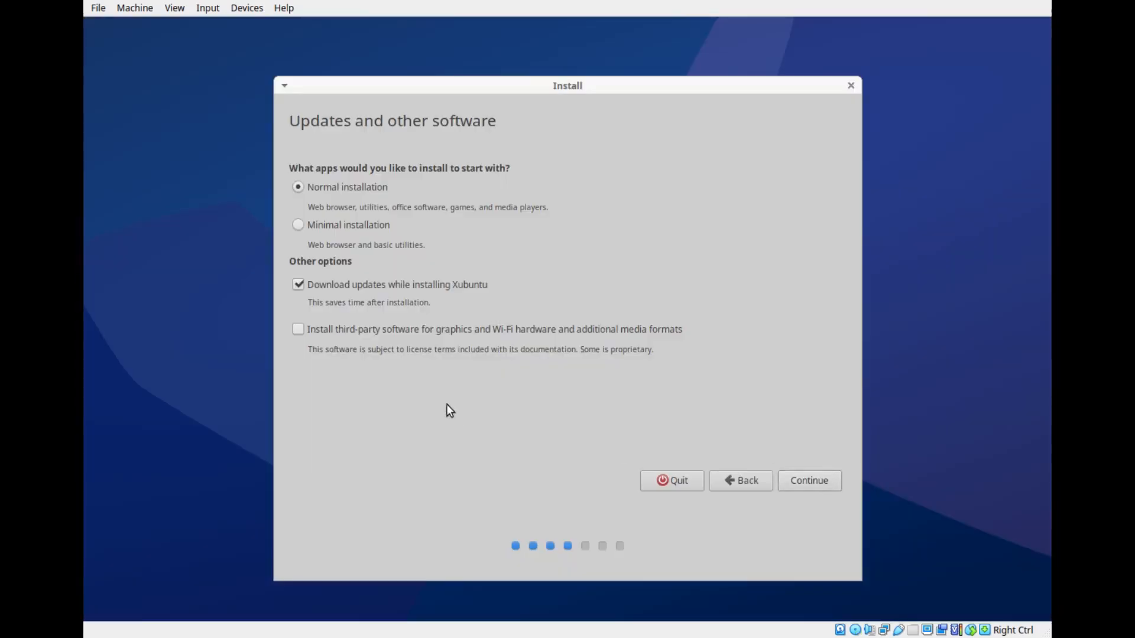
left_click(300, 330)
left_click(817, 484)
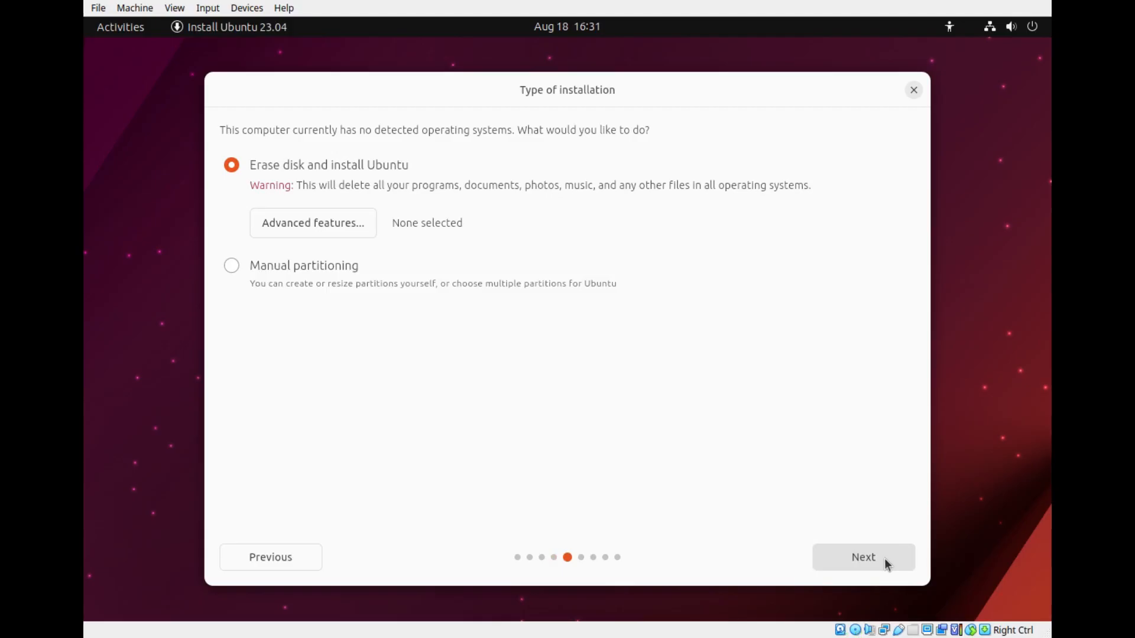
- Accept erasing the whole disk as the installation type in the Ubuntu, Ubuntu Cinnamon, Ubuntu Budgie, Ubuntu Unity and Ubuntu MATE installers
left_click(884, 558)
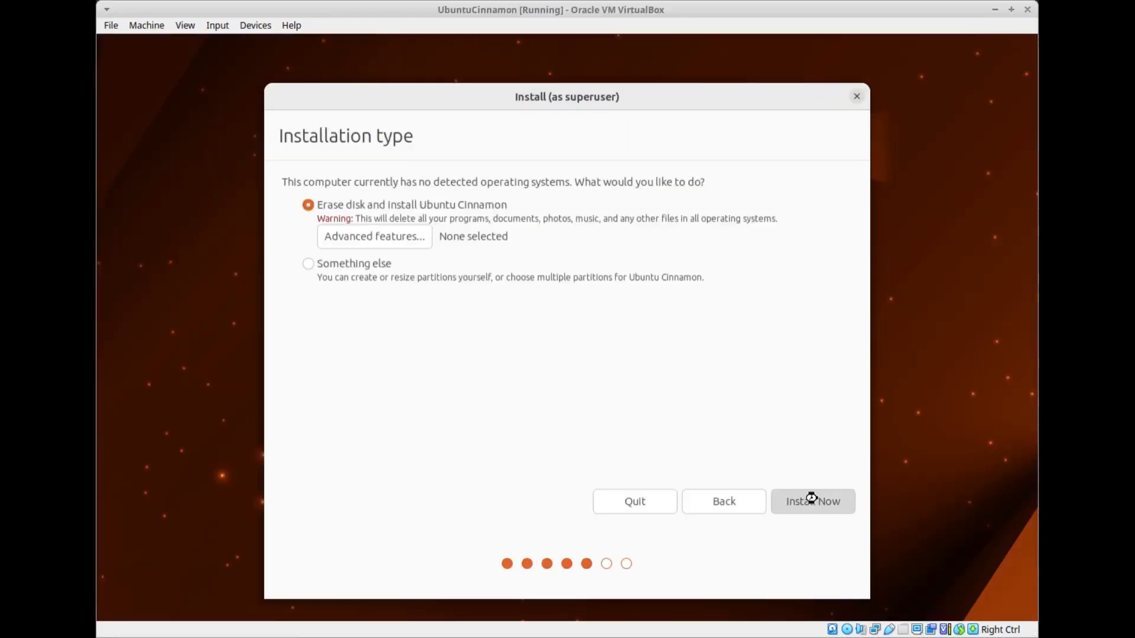
left_click(811, 500)
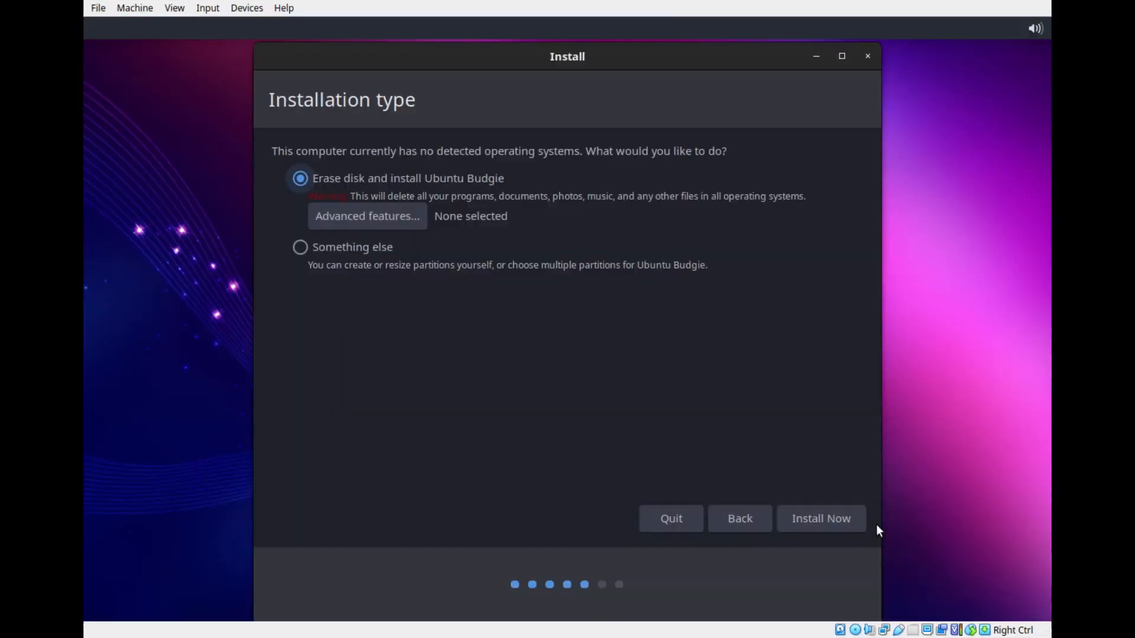
left_click(819, 509)
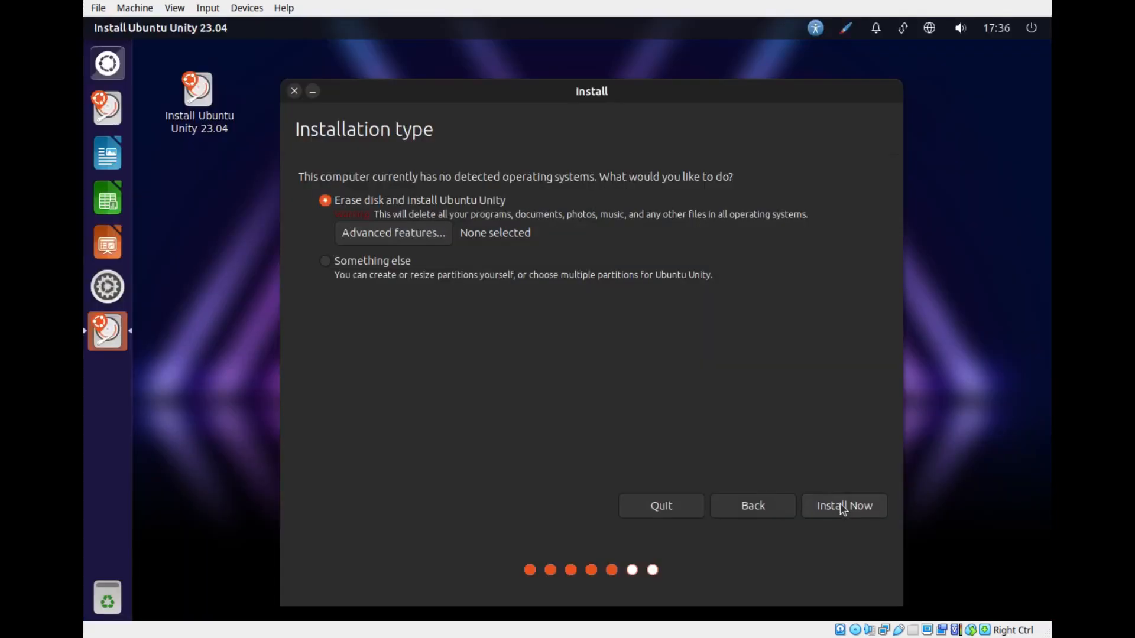
left_click(843, 507)
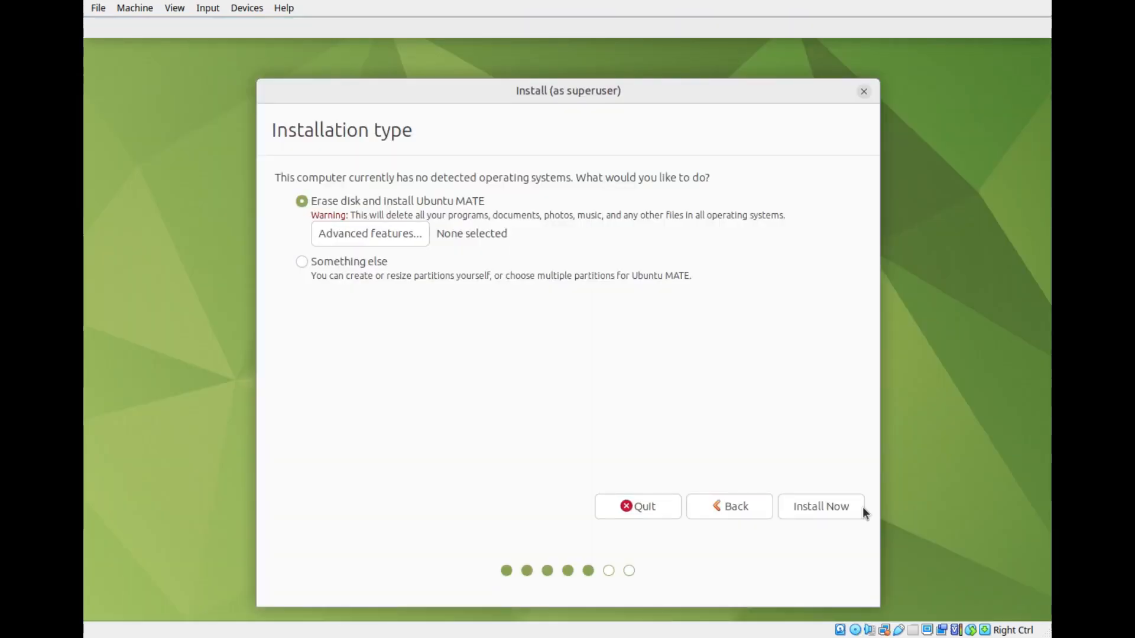
left_click(826, 506)
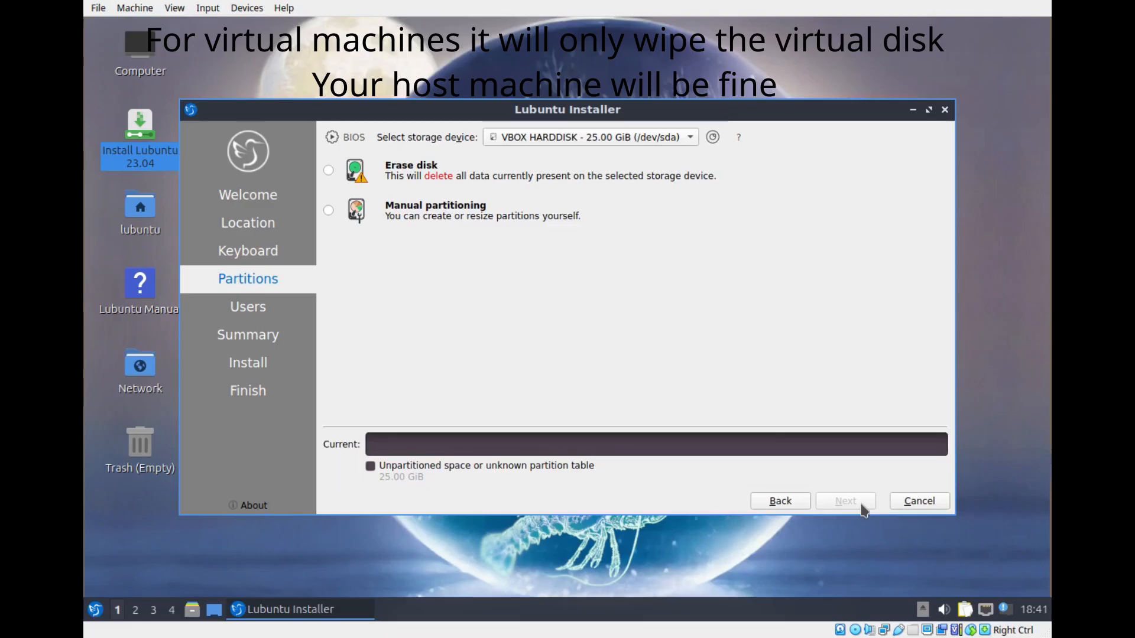
- In the Lubuntu installer, choose Erase disk for the VBOX HARDDISK with the Swap to file option
left_click(329, 170)
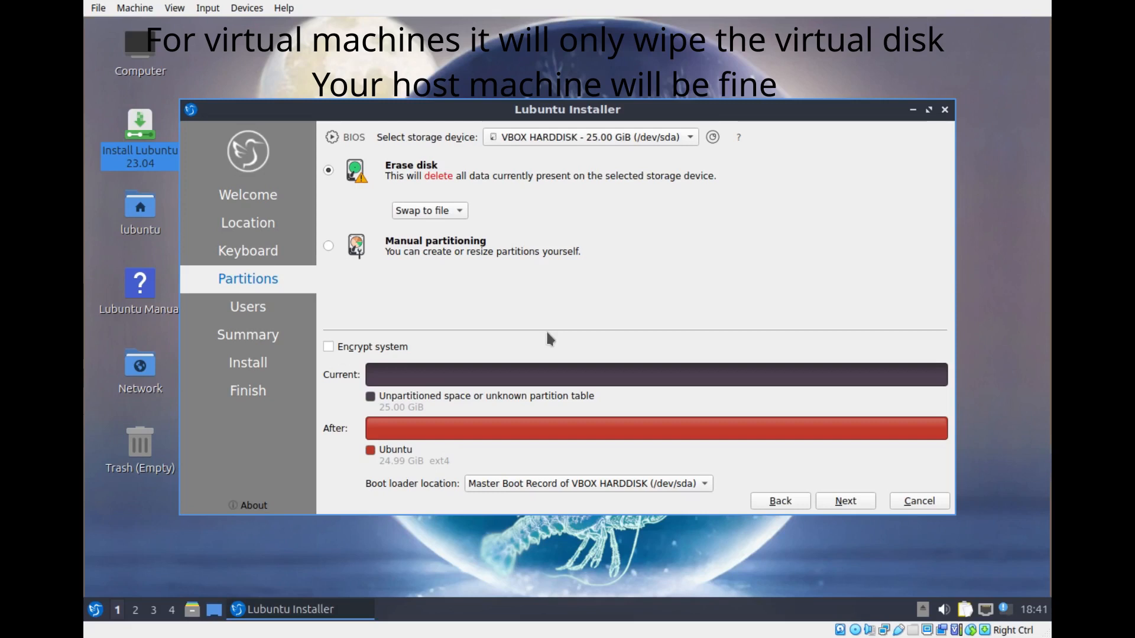
left_click(463, 212)
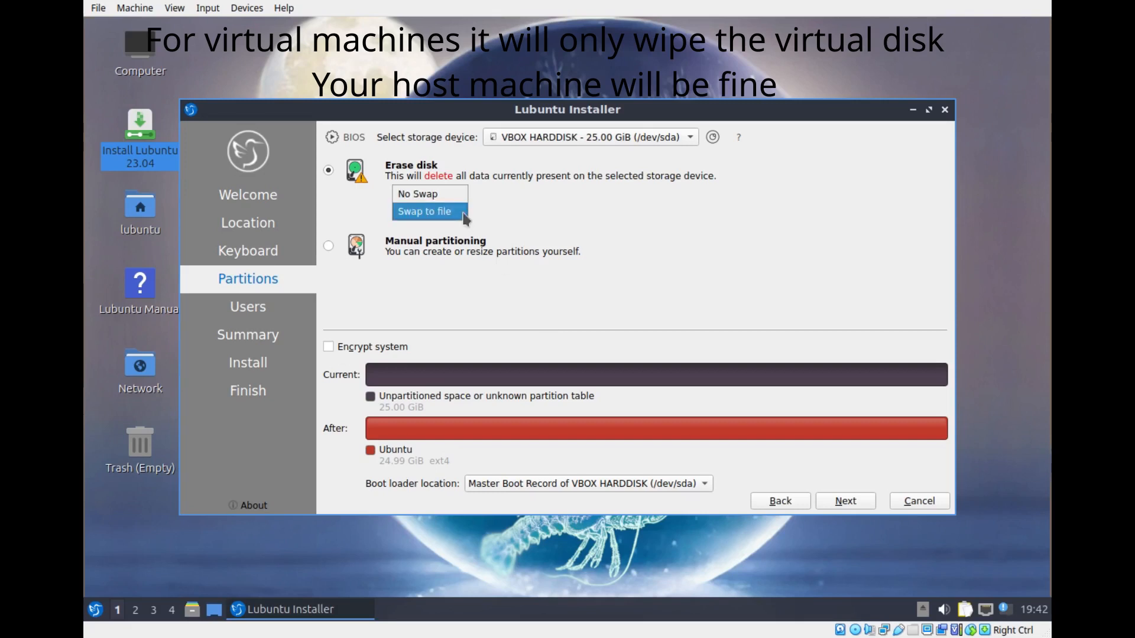
left_click(463, 214)
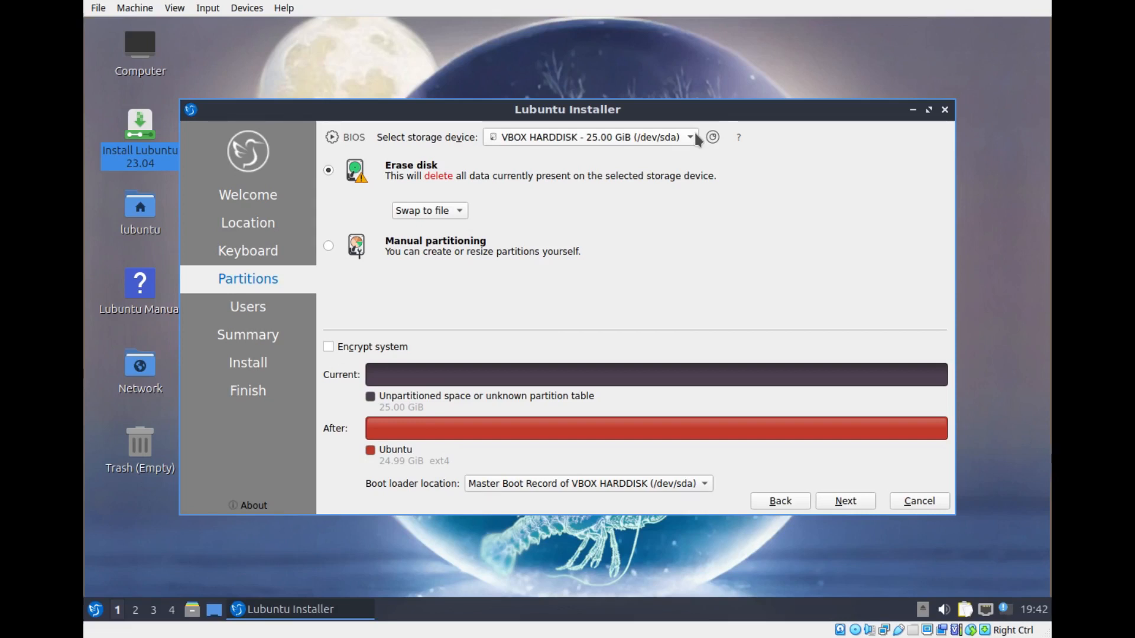
left_click(453, 210)
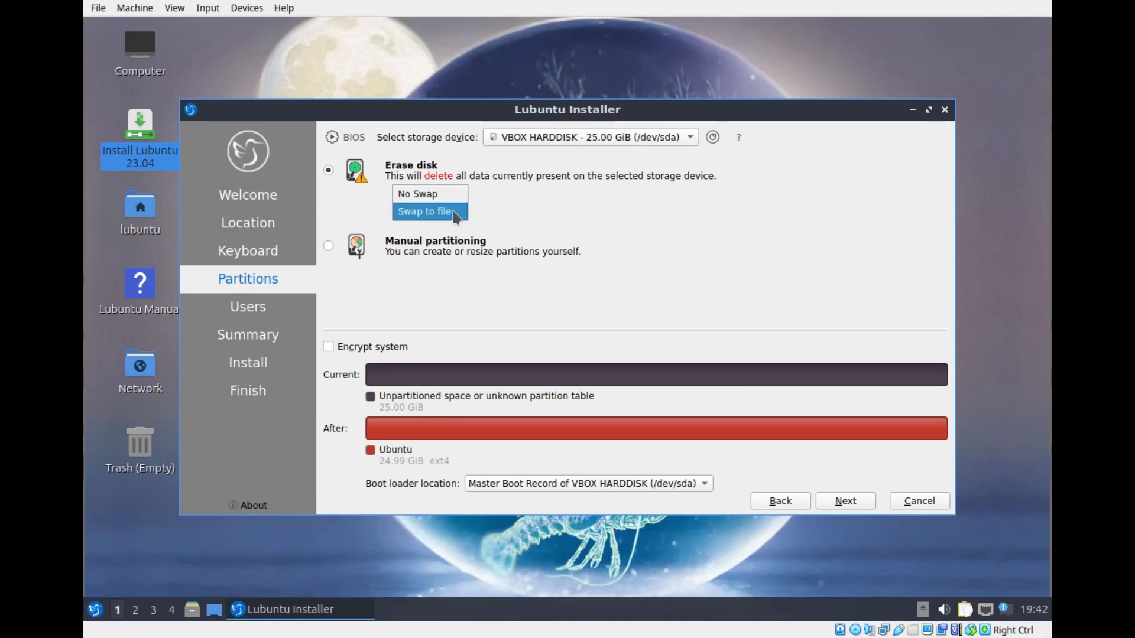
left_click(454, 213)
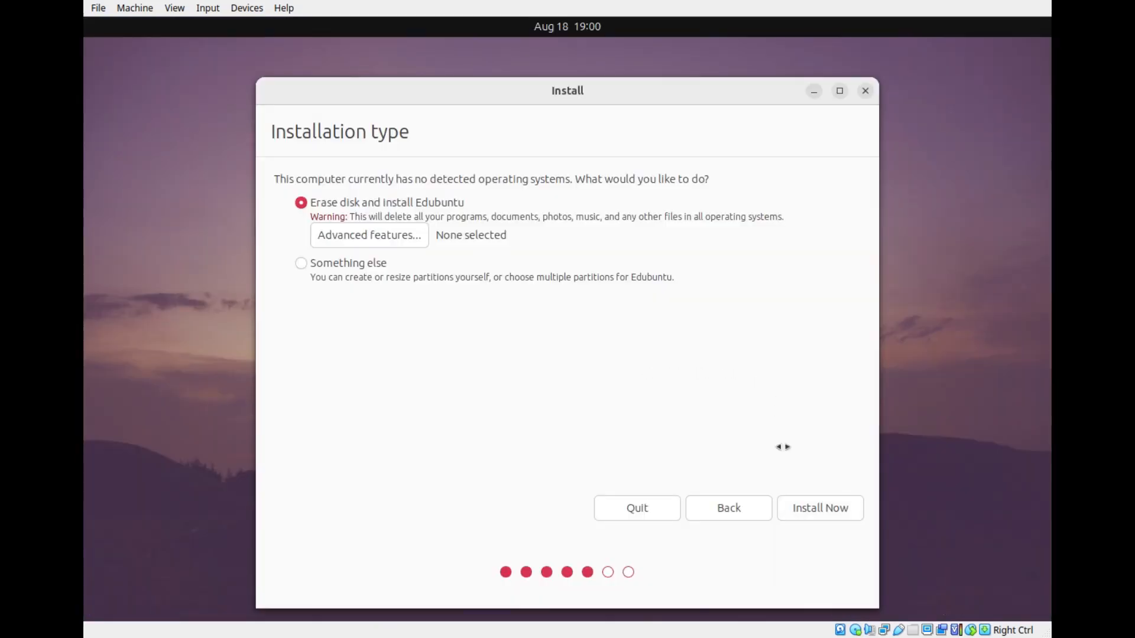
- Choose to erase the disk in the Edubuntu and Ubuntu Studio installers, and confirm writing the partition changes in Ubuntu Cinnamon
left_click(818, 509)
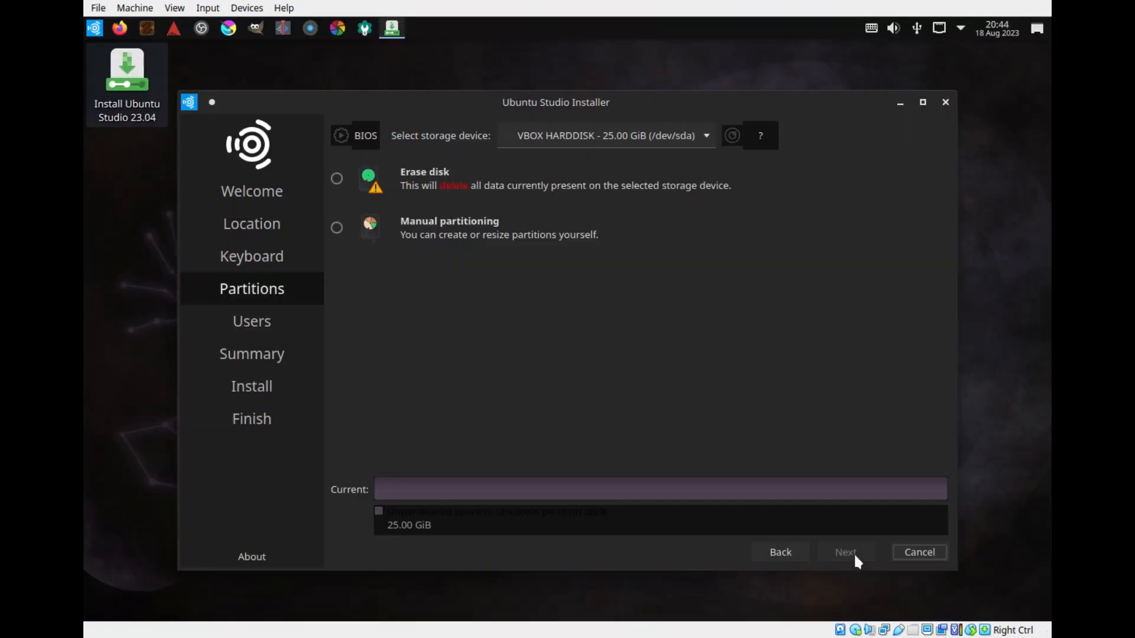
left_click(338, 179)
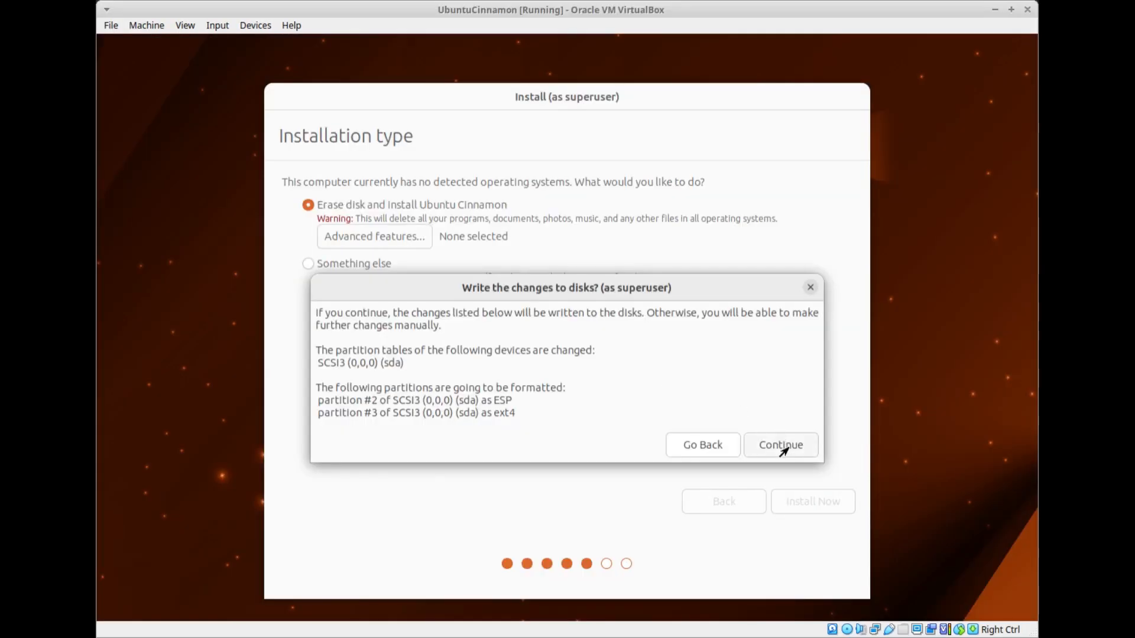
left_click(782, 450)
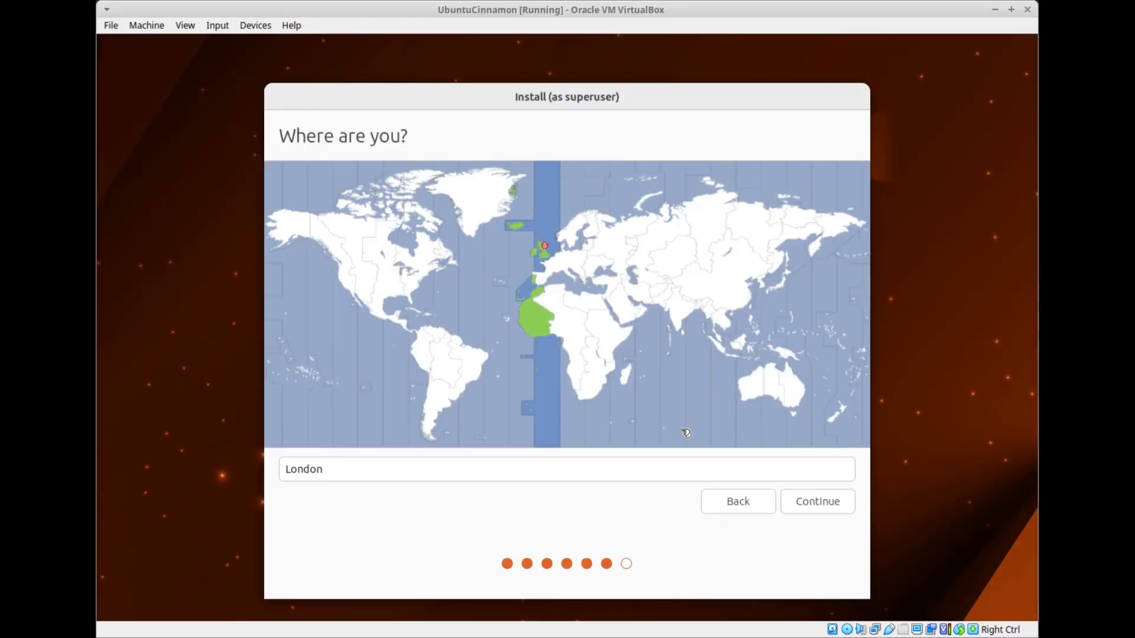
- Accept London as the location in the Ubuntu Cinnamon, Ubuntu Budgie, Ubuntu Unity, Ubuntu MATE, Edubuntu and Xubuntu installers
left_click(832, 507)
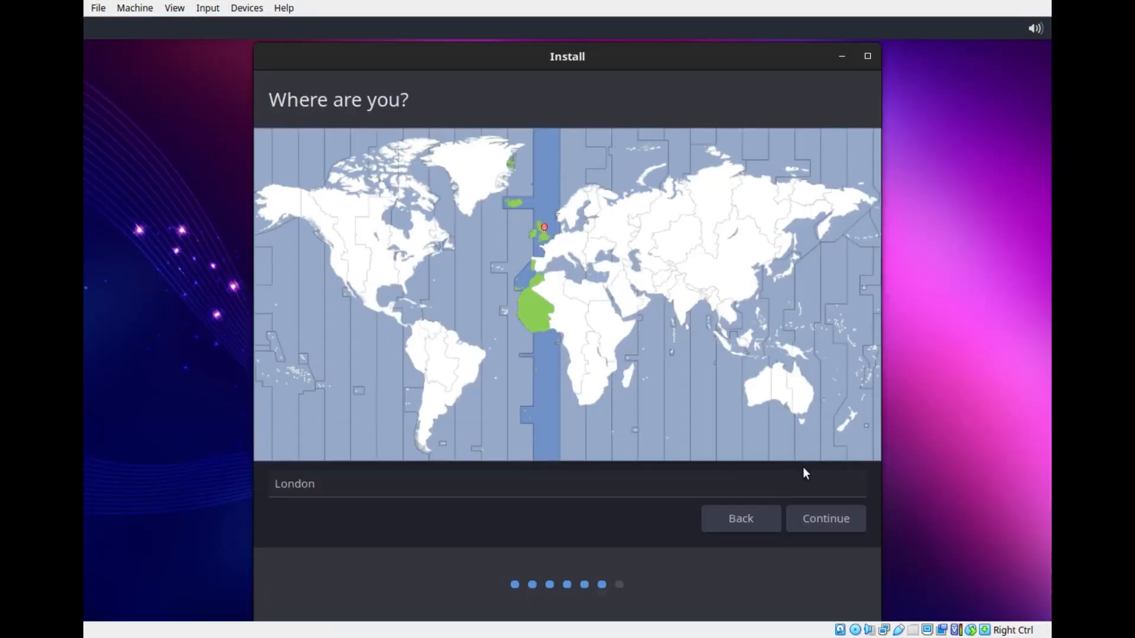
left_click(825, 520)
left_click(845, 505)
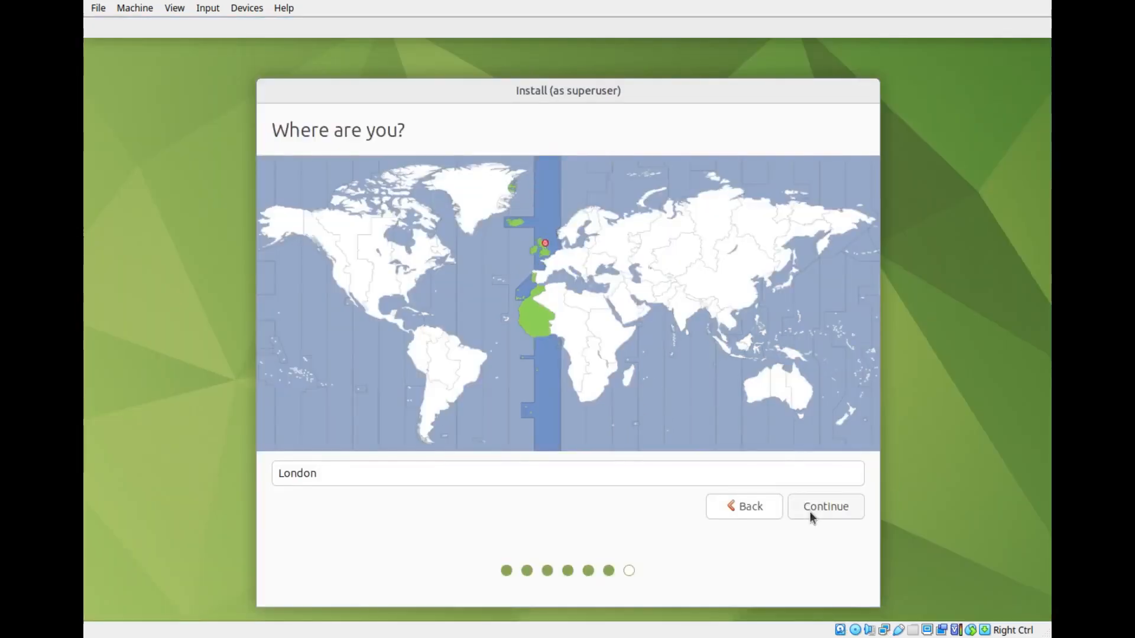
left_click(818, 512)
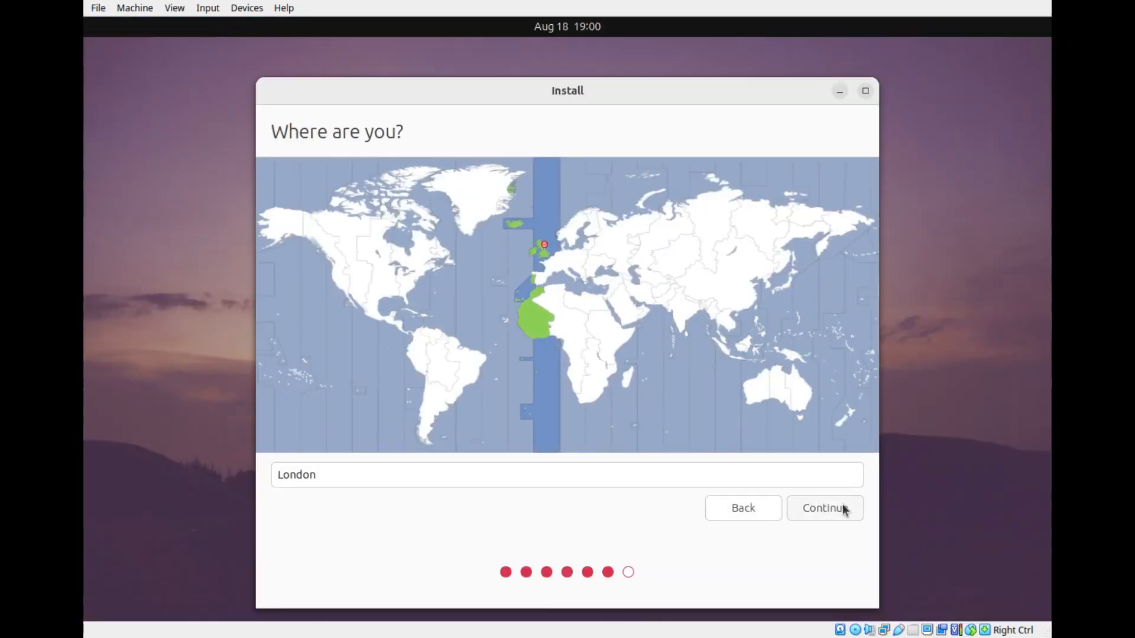
left_click(841, 506)
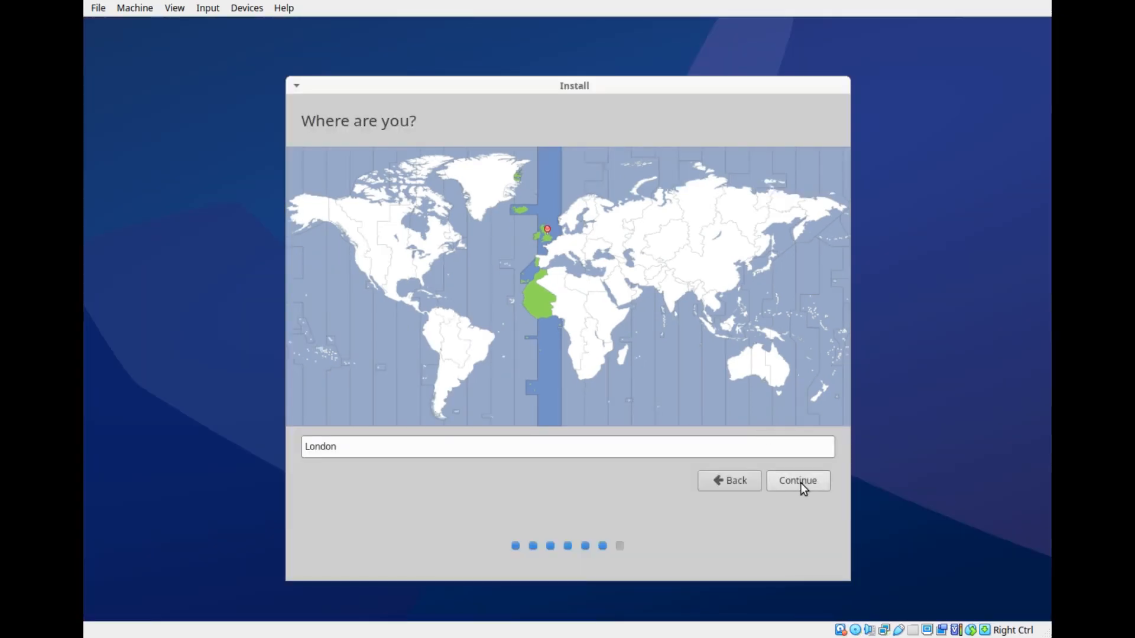
left_click(801, 486)
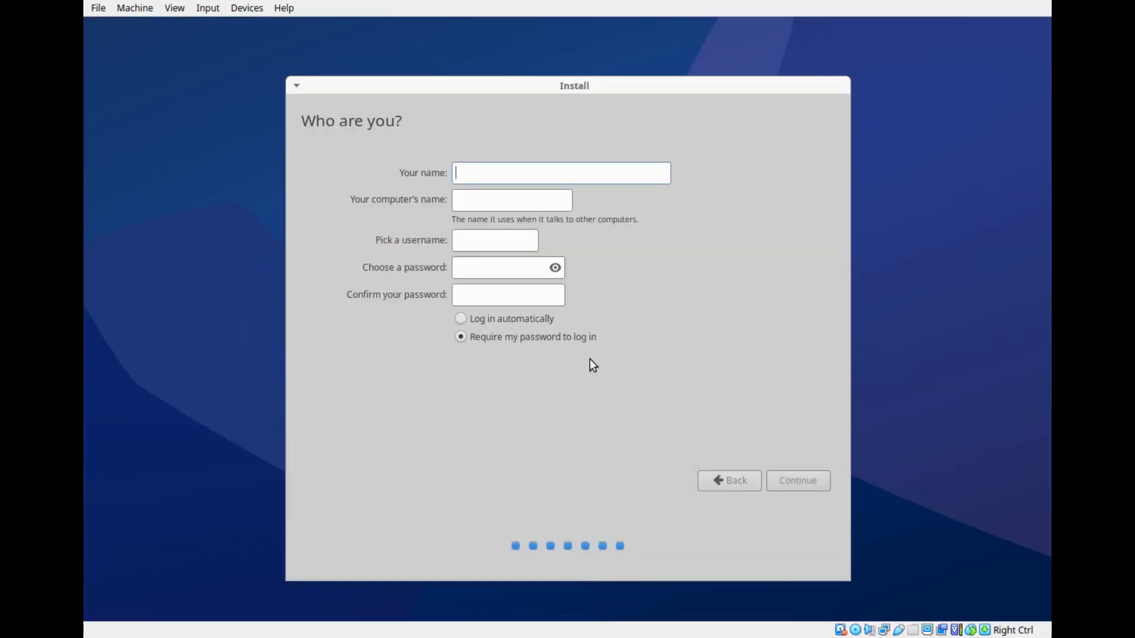
- In the Xubuntu installer, enter the user's name, a computer name combining the first name with xubuntu, and the account password twice
type("gary")
key("Tab")
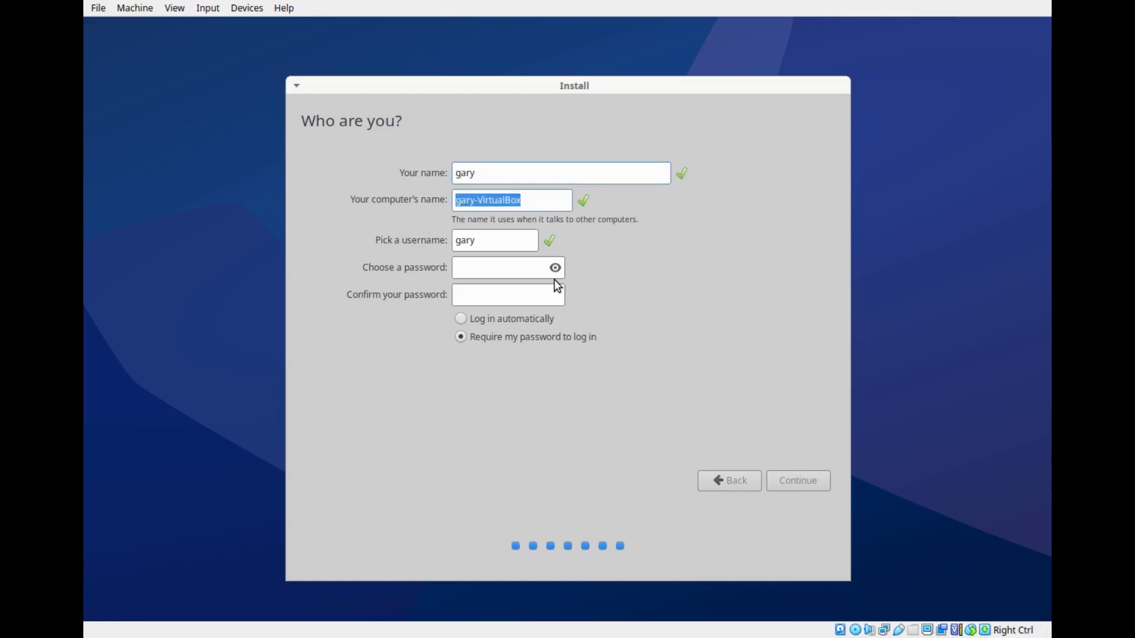
type("xub")
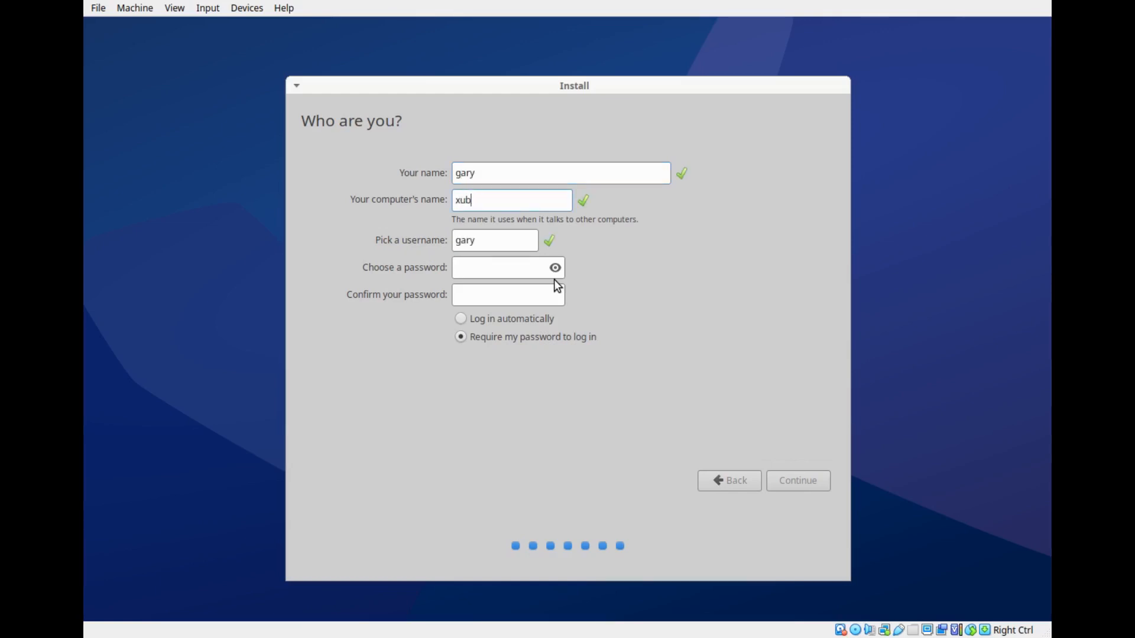
type("untu")
key("Tab")
left_click(456, 201)
type("gary")
left_click(504, 266)
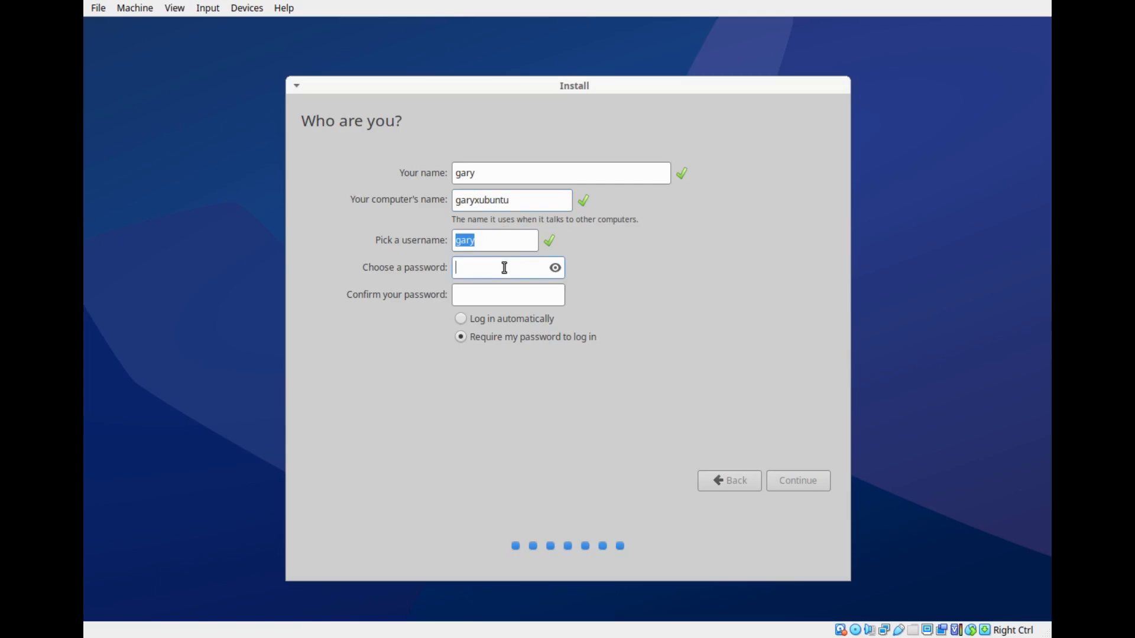
type("••••••••••")
key("Tab")
type("••••••••••")
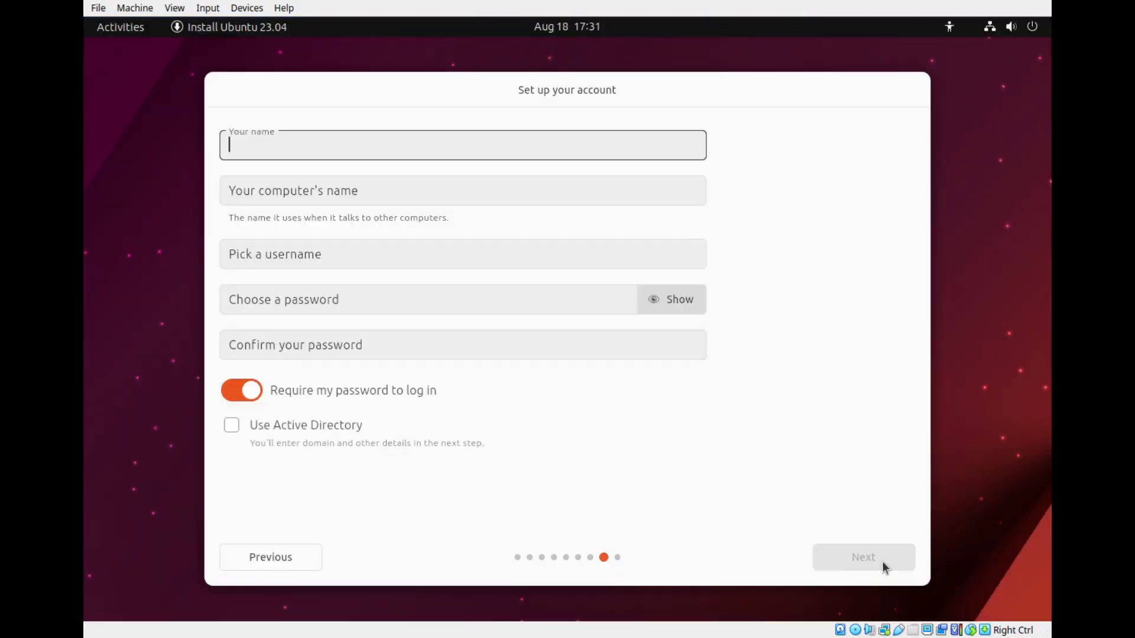
- In the Ubuntu installer, set the computer name to ubuntu, then enter and confirm the account password
key("Tab")
type("ubuntu")
left_click(317, 299)
type("••••••••••")
key("Tab")
type("••••••••••")
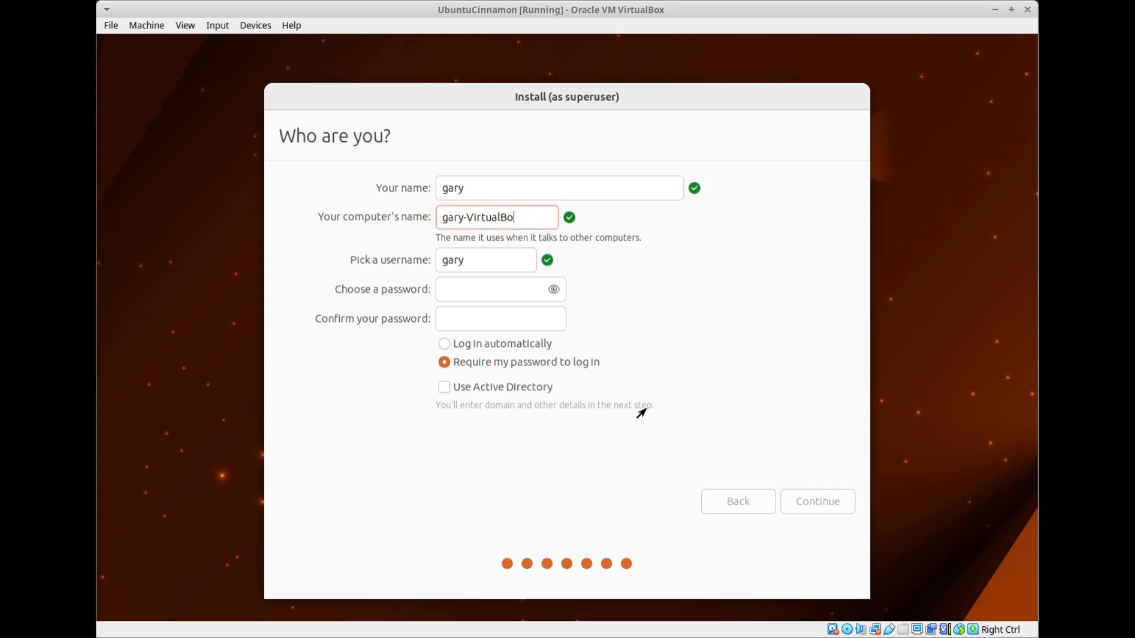
- In the Ubuntu Cinnamon installer, set the computer name to ubuntucinnamon and enter the account password in both password fields
type("ubuntucinnamon")
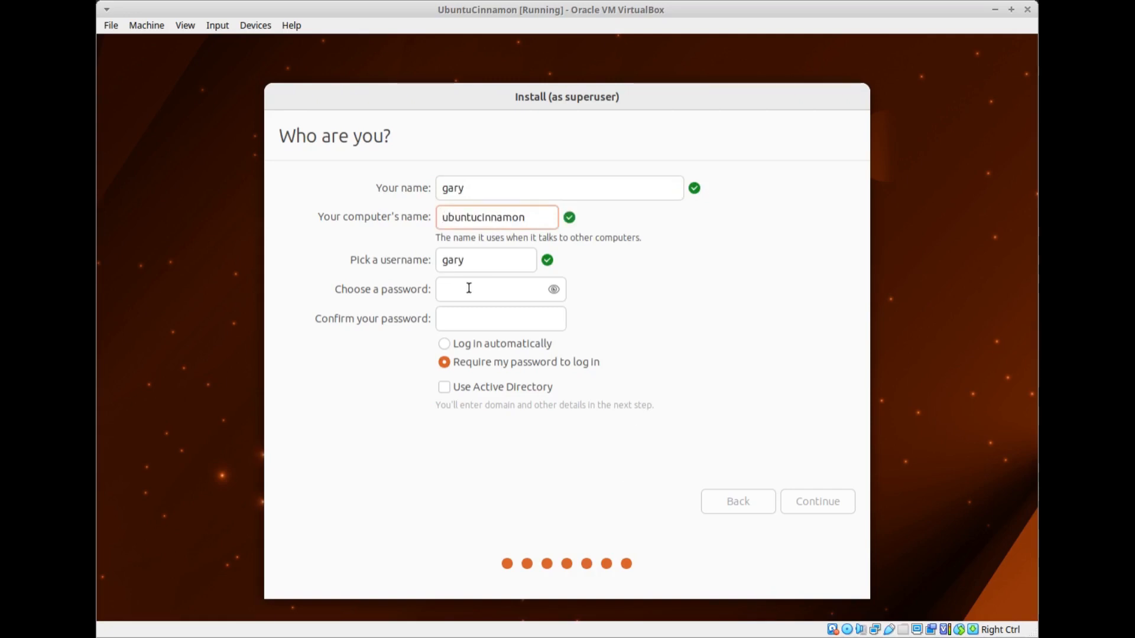
left_click(468, 288)
type("•••••••••••")
key("Tab")
type("•••••••••••")
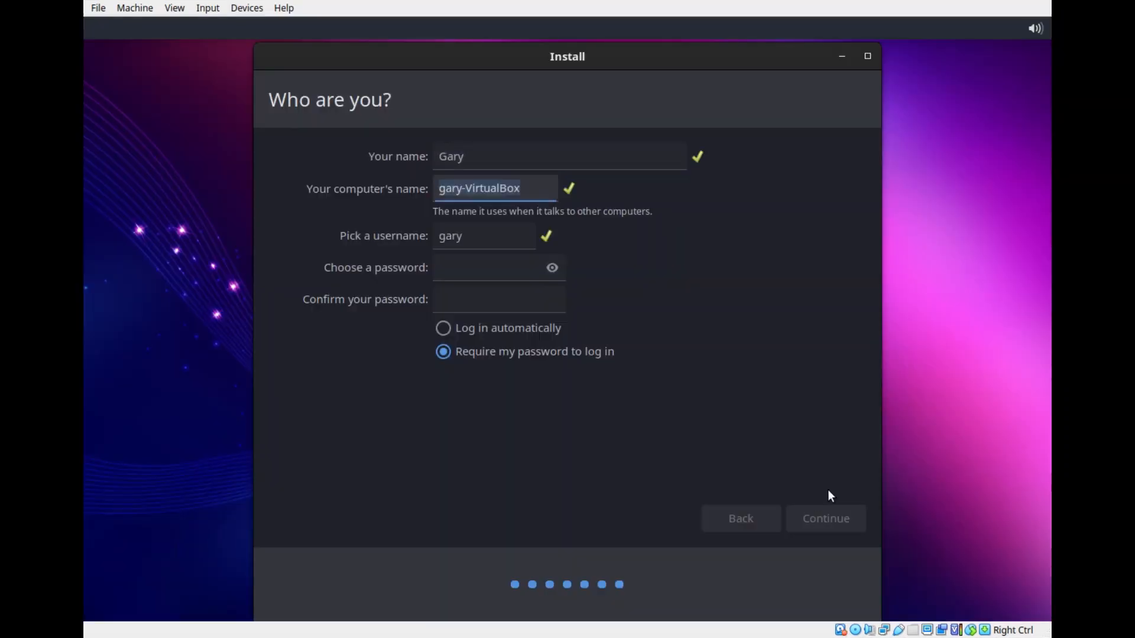
- In the Ubuntu Budgie installer, set the computer name to UbuntuBudgie and enter and confirm the account password
type("UbuntuBudgie")
key("Tab")
type("•••••••••••")
key("Tab")
type("•••••••••••")
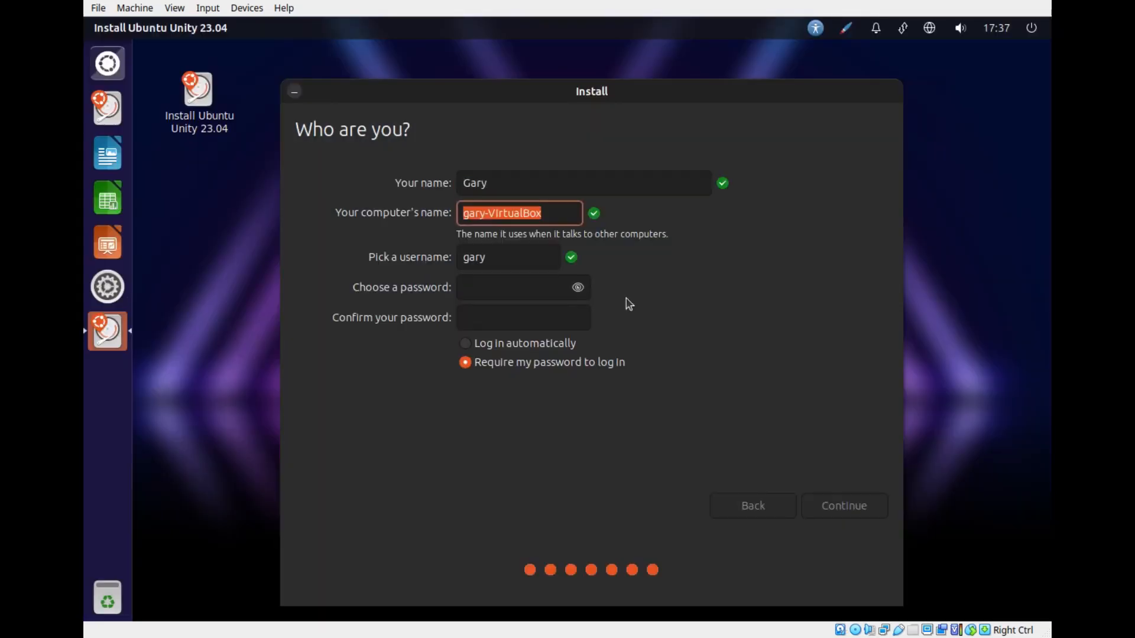
- In the Ubuntu Unity installer, set the computer name to ubuntuunity and enter and confirm the account password
type("ubuntuunity")
left_click(504, 292)
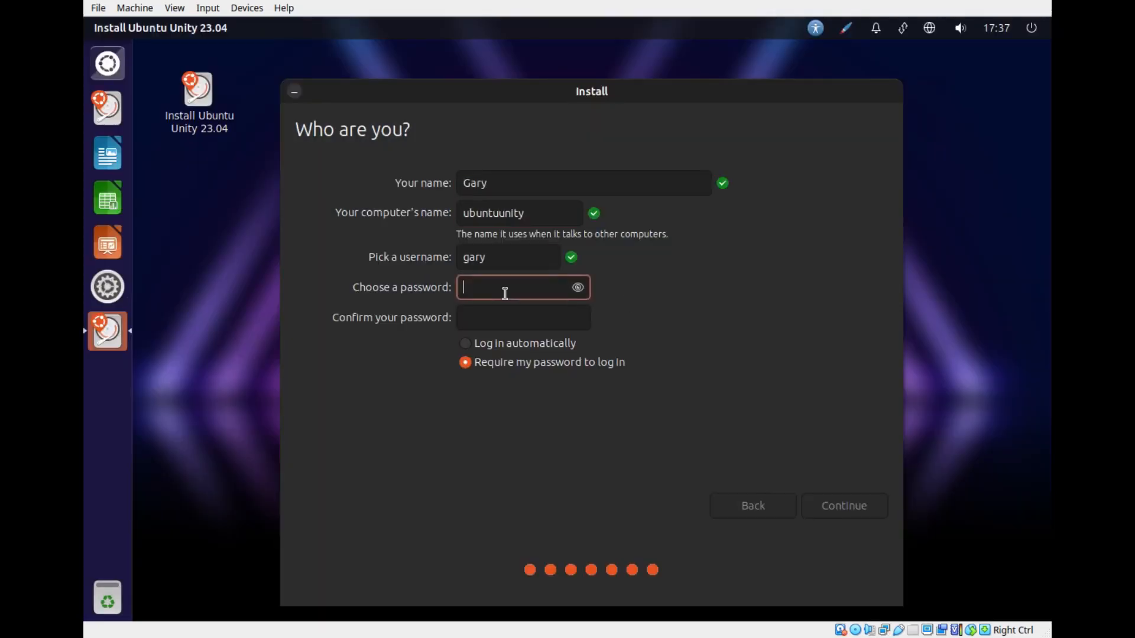
type("•••••••••••")
key("Tab")
type("•••••••••••")
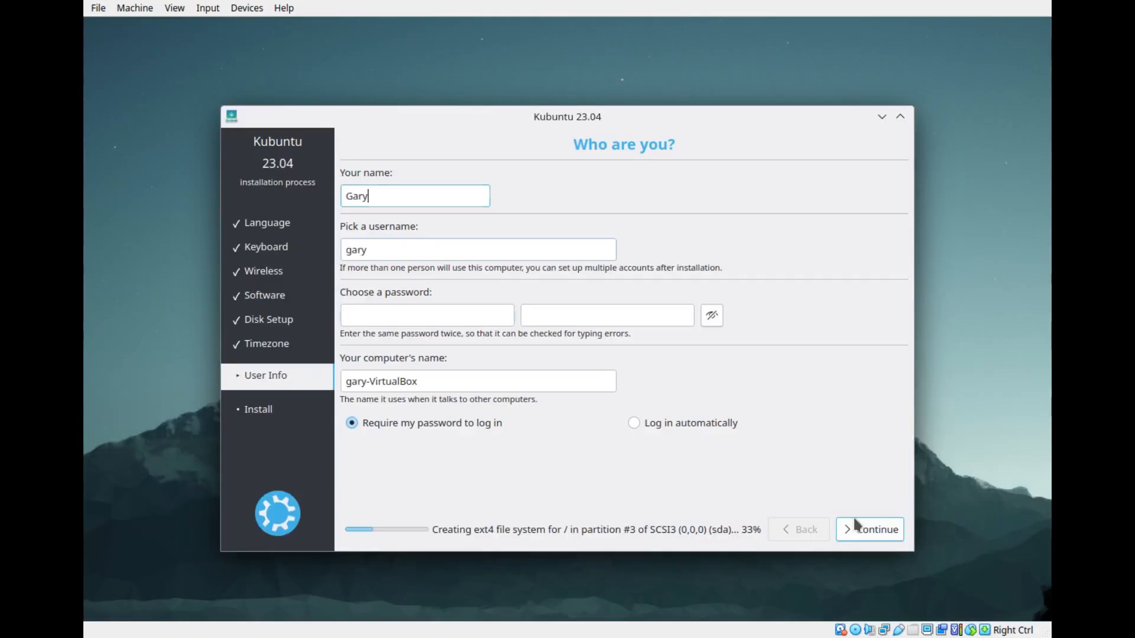
- In the Kubuntu installer, enter the account password twice and set the computer name to kubuntu
type("•••••••••••")
key("Tab")
type("•••••••••••")
key("Tab")
type("kubuntu")
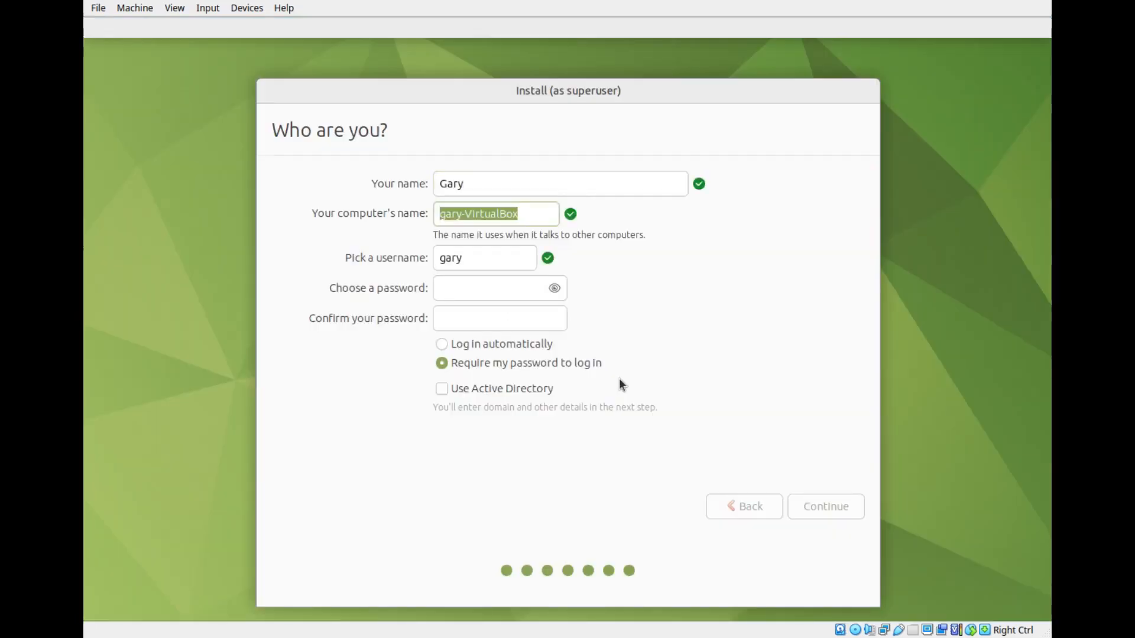
- In the Ubuntu MATE installer, set the computer name to UbuntuMATE and enter and confirm the account password
type("UbuntuMATE")
left_click(509, 288)
type("•••••••••••")
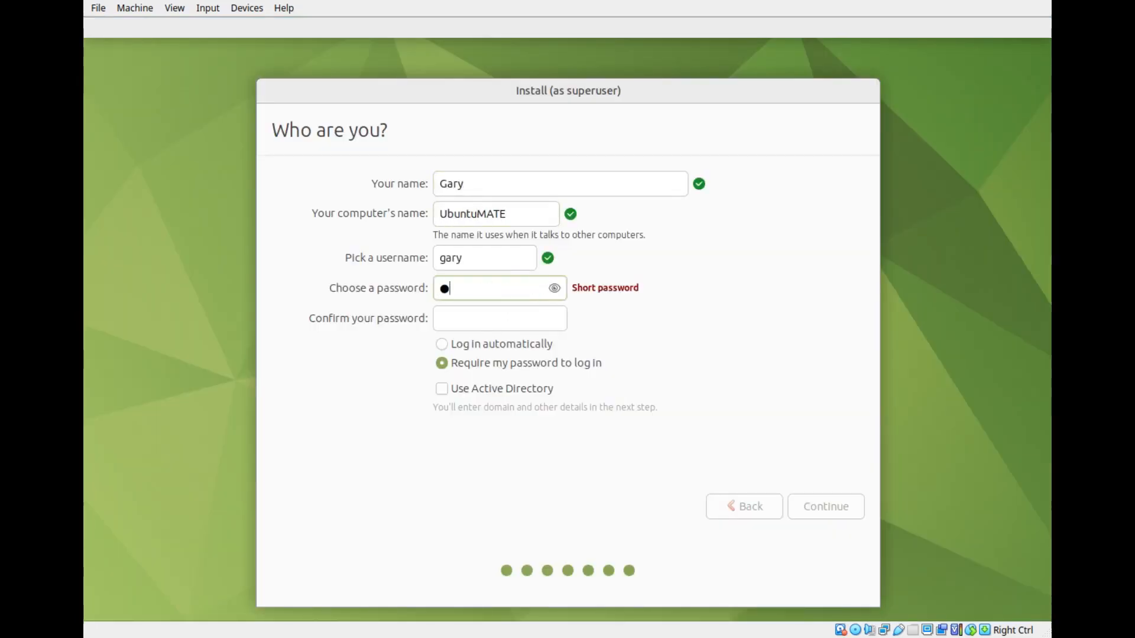
key("Tab")
type("•••••••••••")
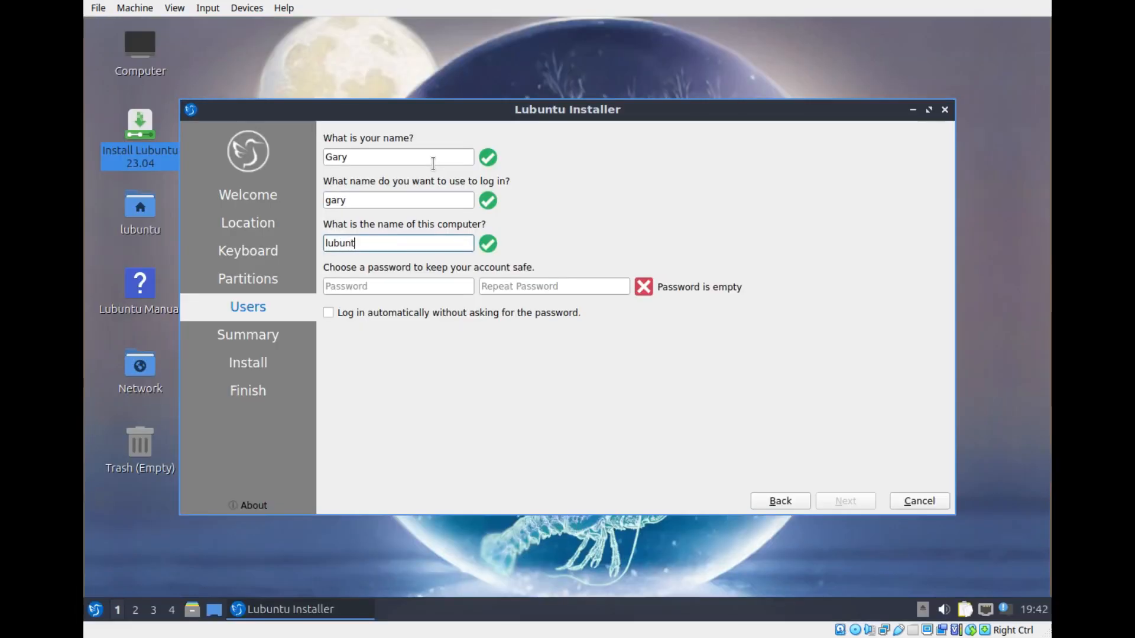
- In the Lubuntu installer, finish the computer name as lubuntu and enter the account password in both password fields
type("u")
key("Tab")
type("•••••••••••")
key("Tab")
type("••••••••")
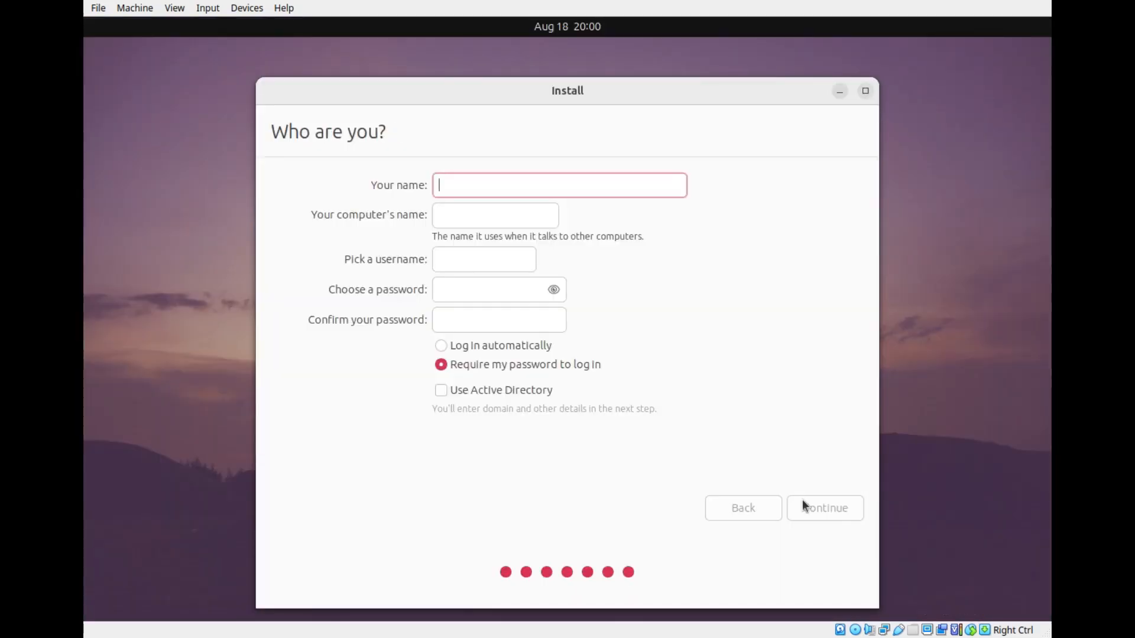
- Fill in the installer's user details with the user's name and computer name, and enter and confirm the account password
type("gary")
key("Tab")
key("Home")
type("gary")
key("Tab")
type("••••••••••")
key("Tab")
type("••••••••••")
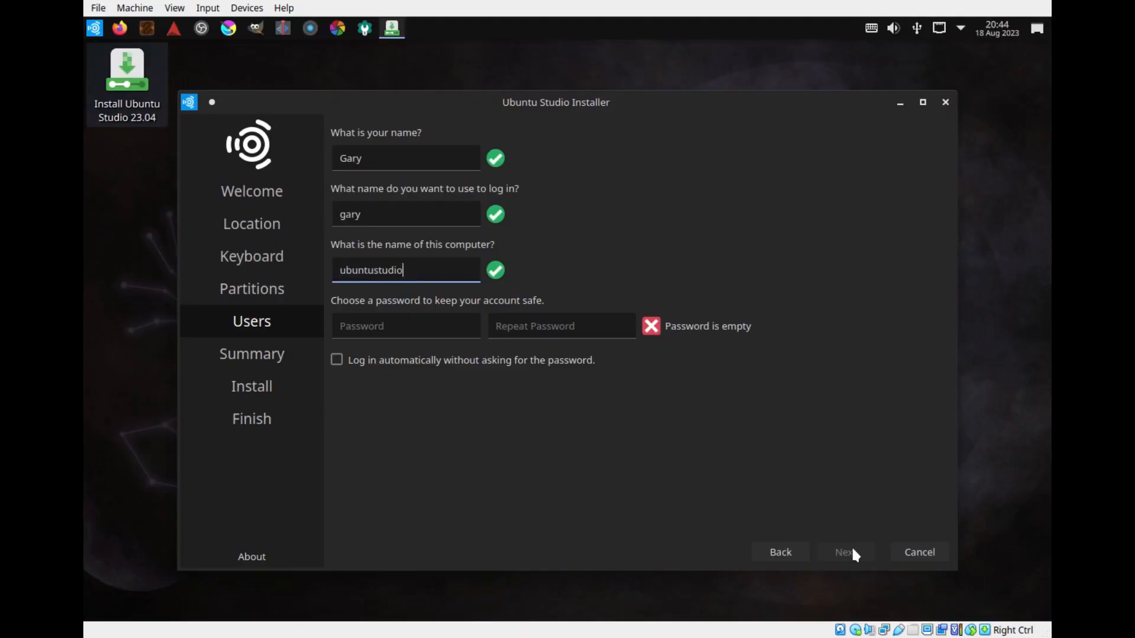
- In the Ubuntu Studio installer, enter the account password and repeat it in the confirmation field
key("Tab")
type("••••••••••")
key("Tab")
type("•••••••••")
left_click(374, 315)
key("Tab")
type("••••••••••")
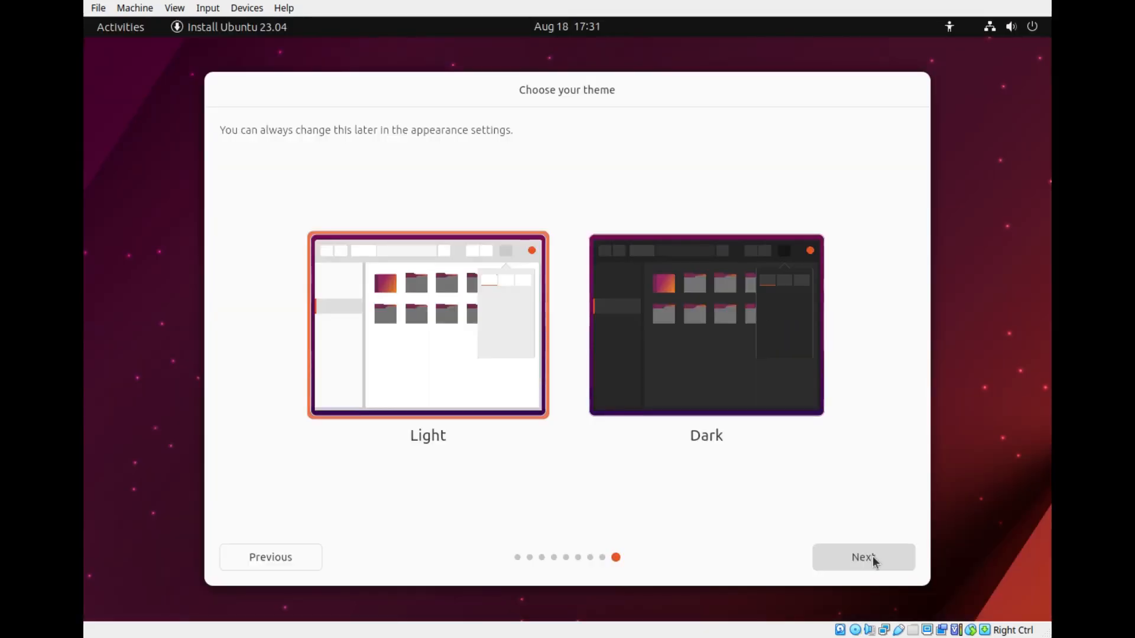
- Accept the Light theme in the Ubuntu installer, and start and confirm the Ubuntu Studio 23.04 installation
left_click(872, 556)
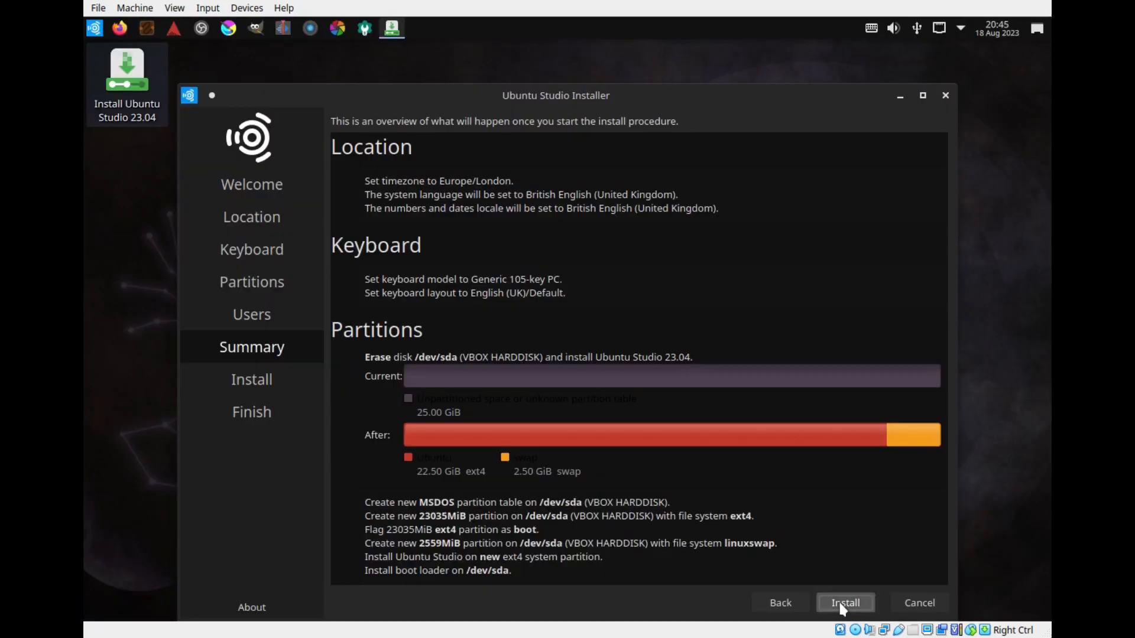
left_click(842, 605)
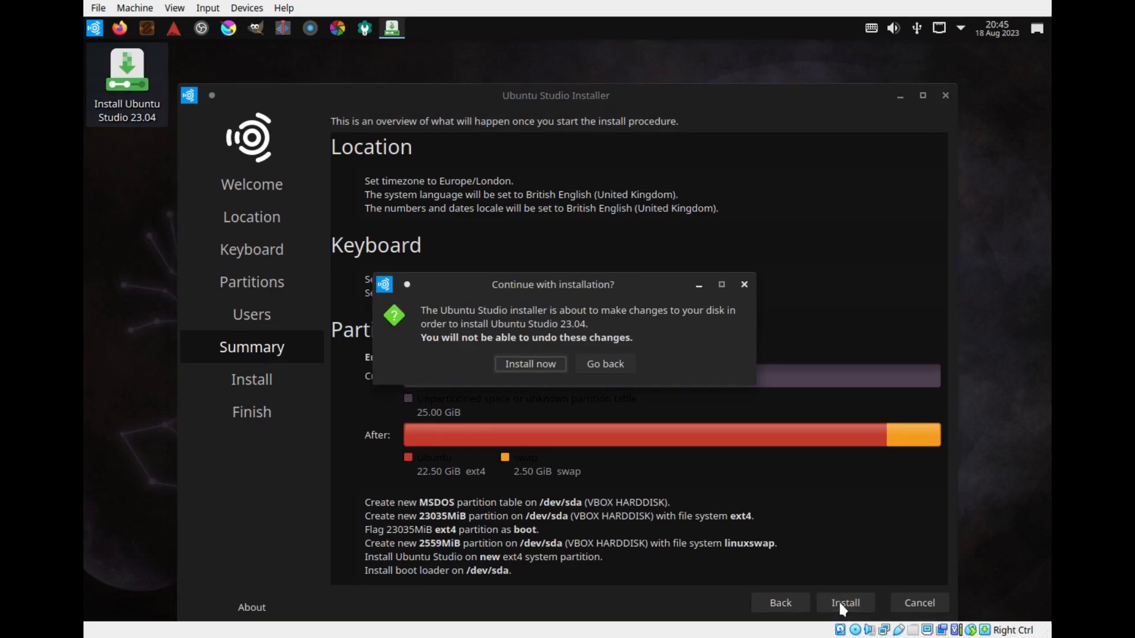
left_click(531, 364)
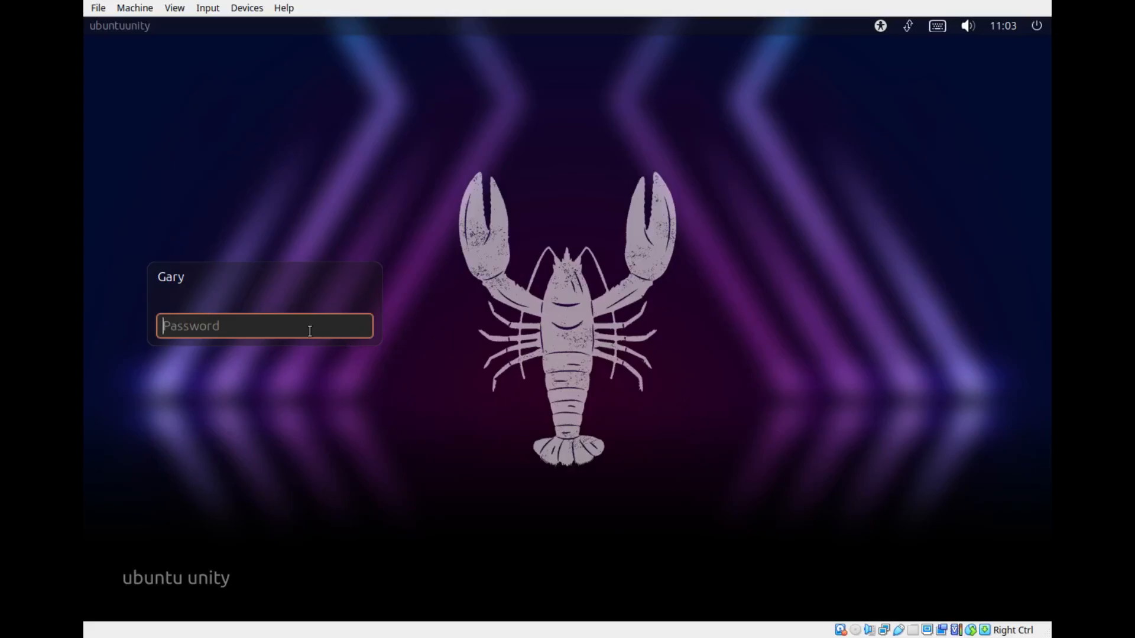
- Log in to the Ubuntu Unity, Ubuntu, Ubuntu Cinnamon and Ubuntu Budgie virtual machines with the account password
type("*********")
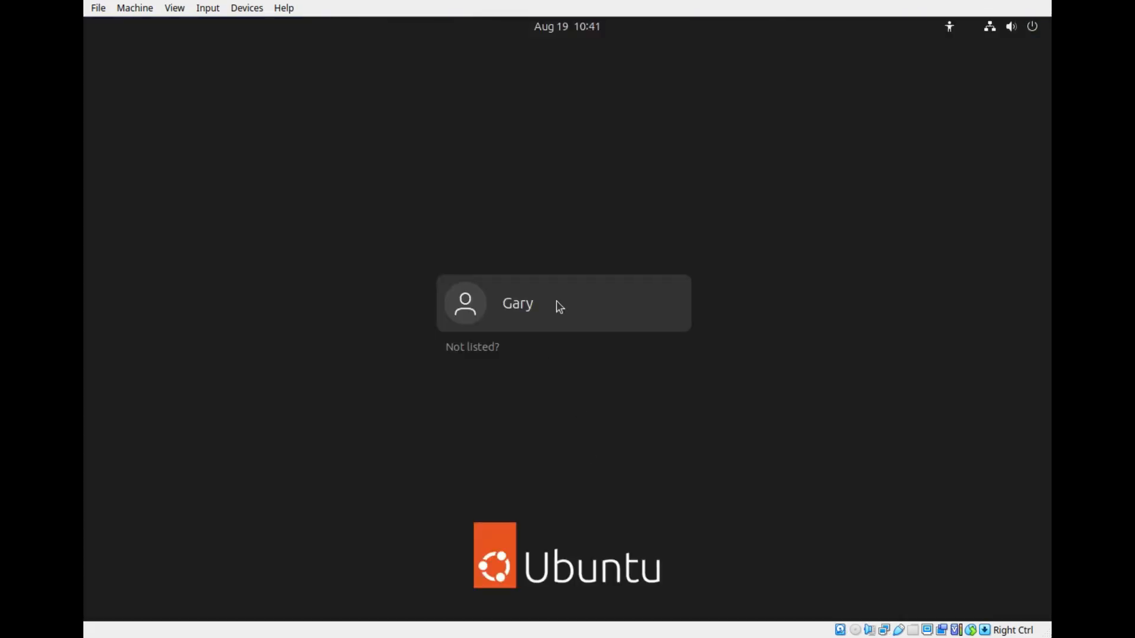
left_click(556, 302)
type("*********")
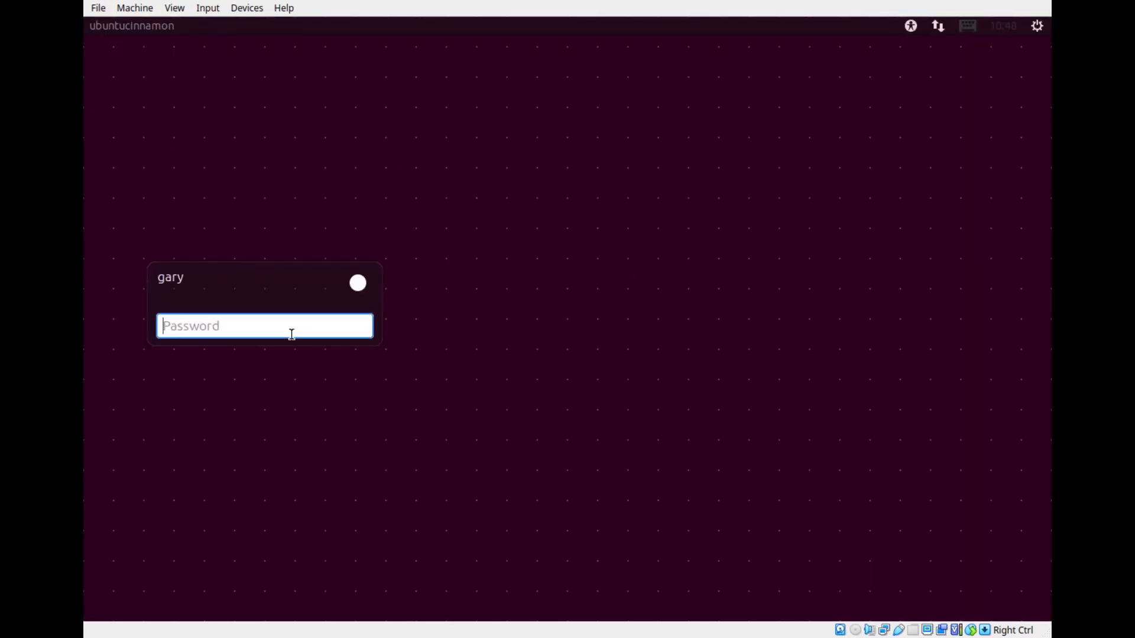
type("*****")
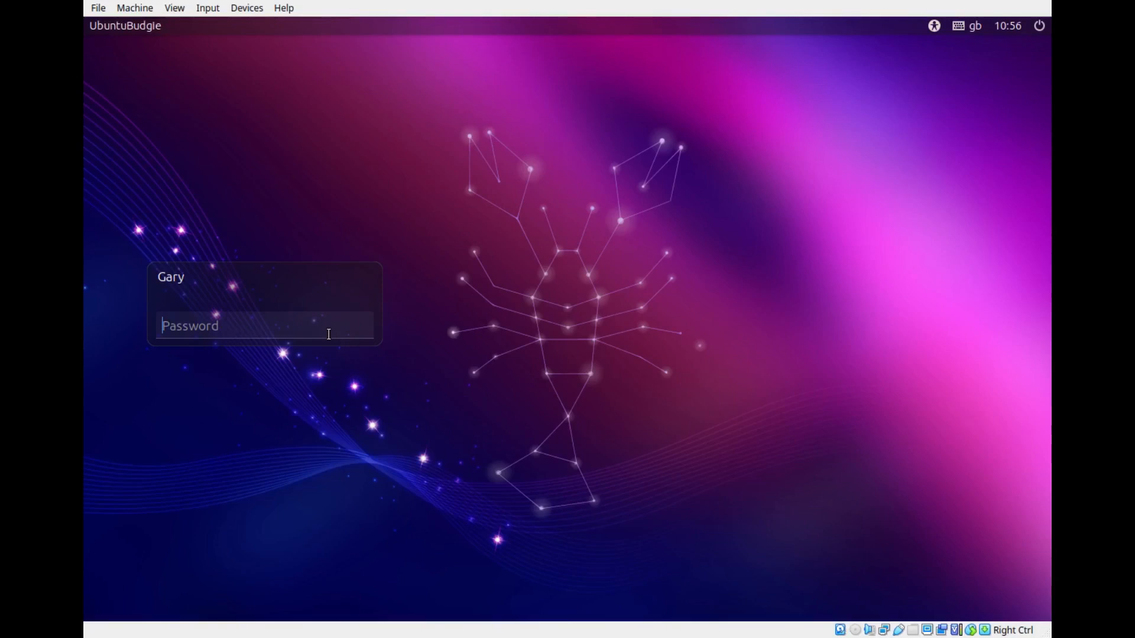
type("**********")
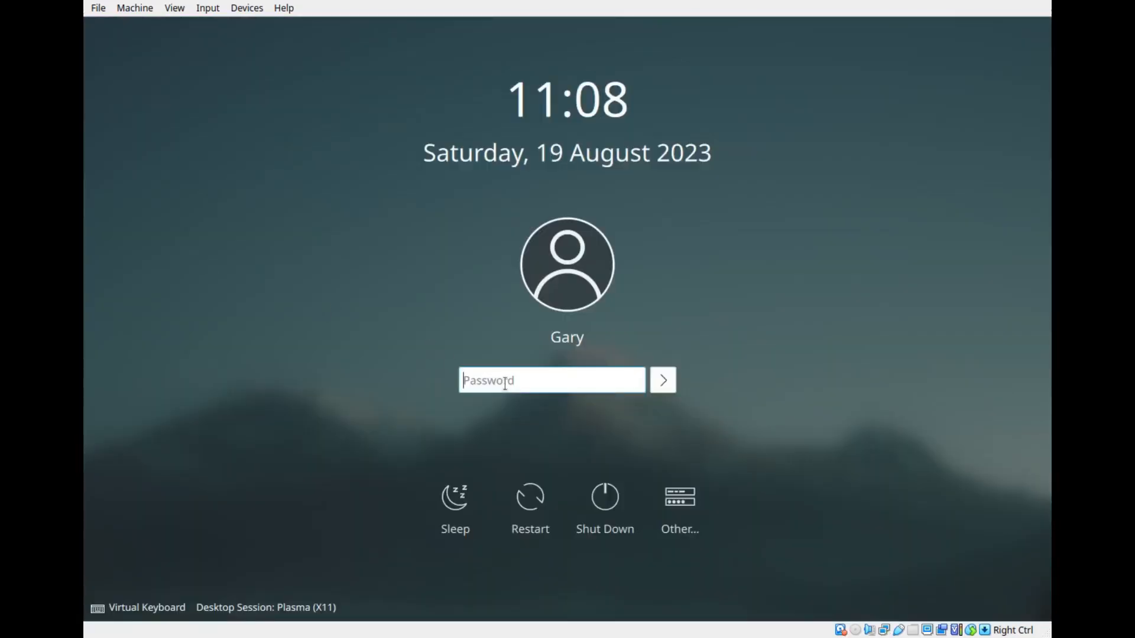
- Log in to the Kubuntu, Ubuntu MATE, Lubuntu, Xubuntu, Edubuntu and Ubuntu Studio virtual machines with the account password
type("*********")
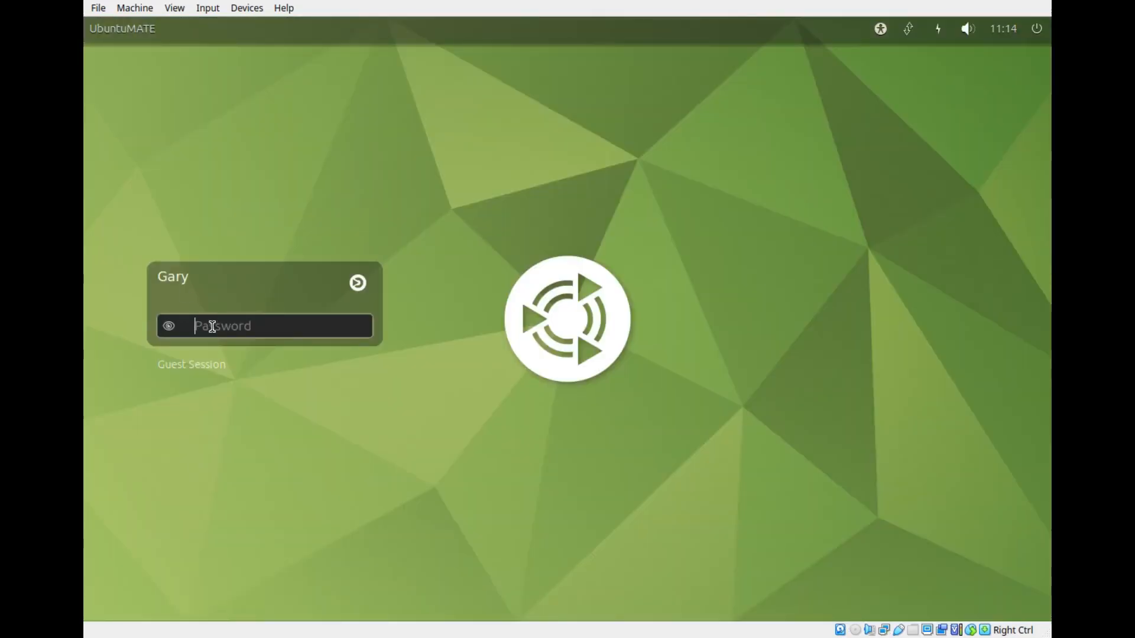
type("*********")
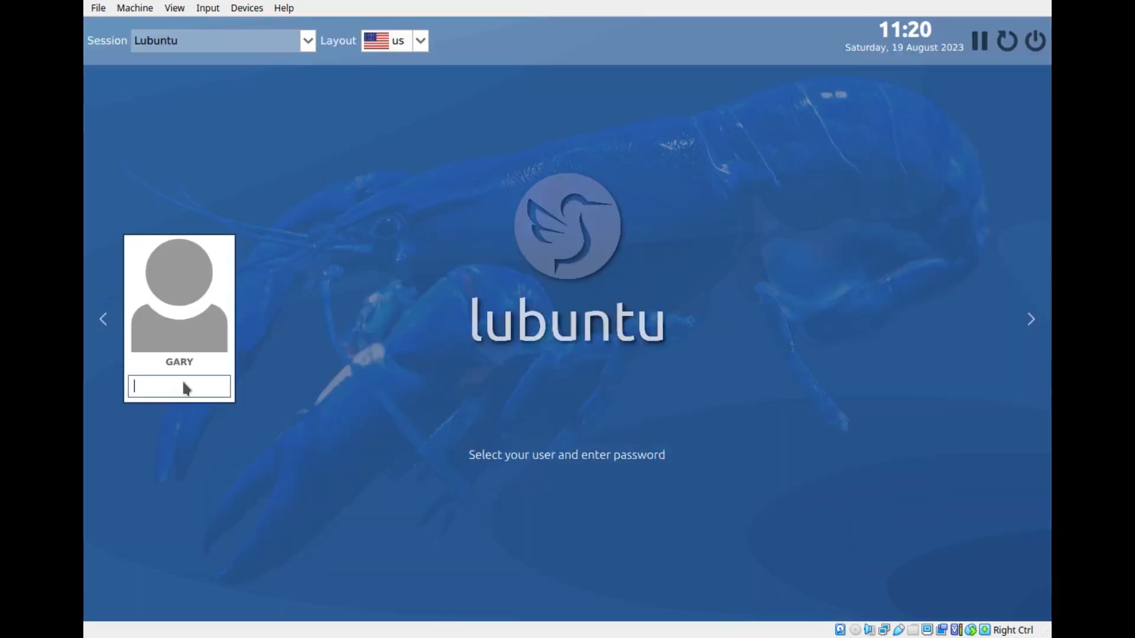
type("*********")
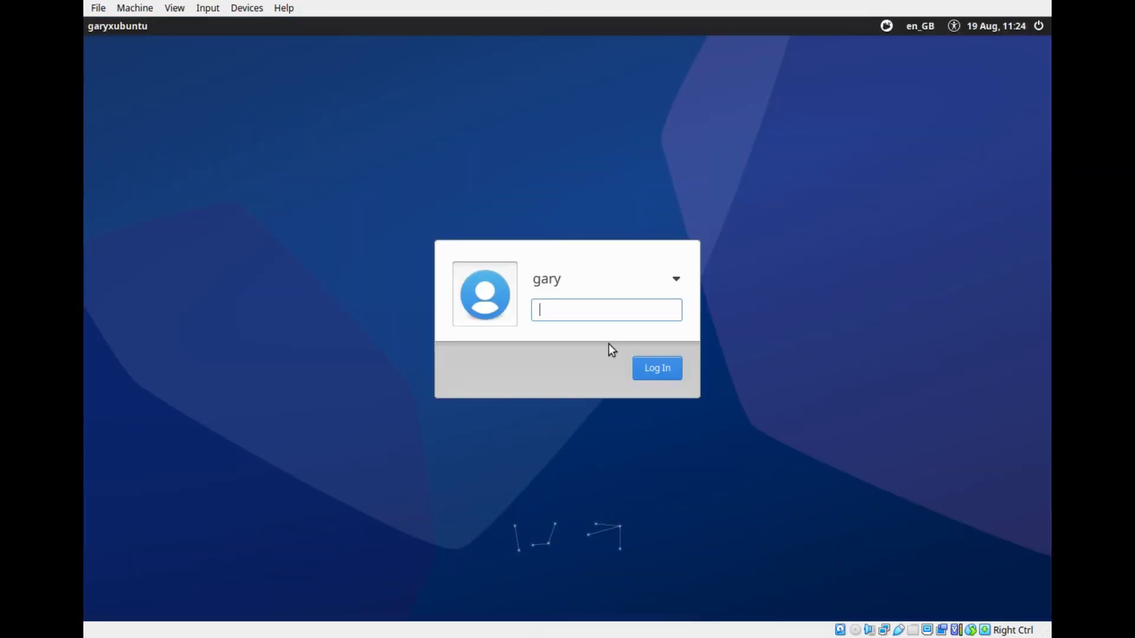
type("*********")
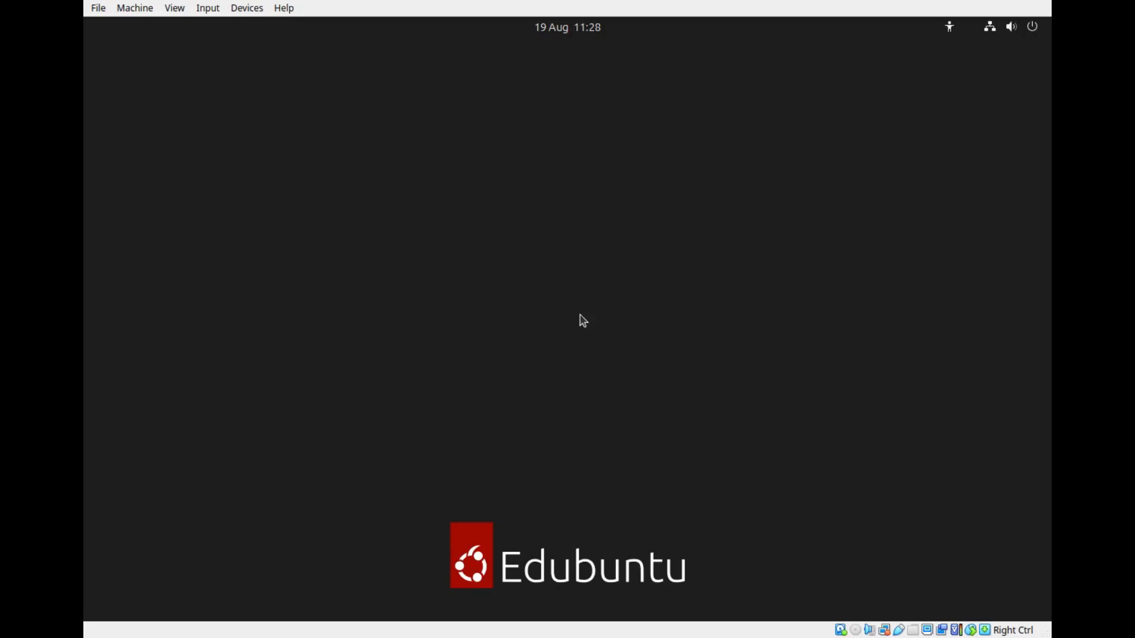
type("*********")
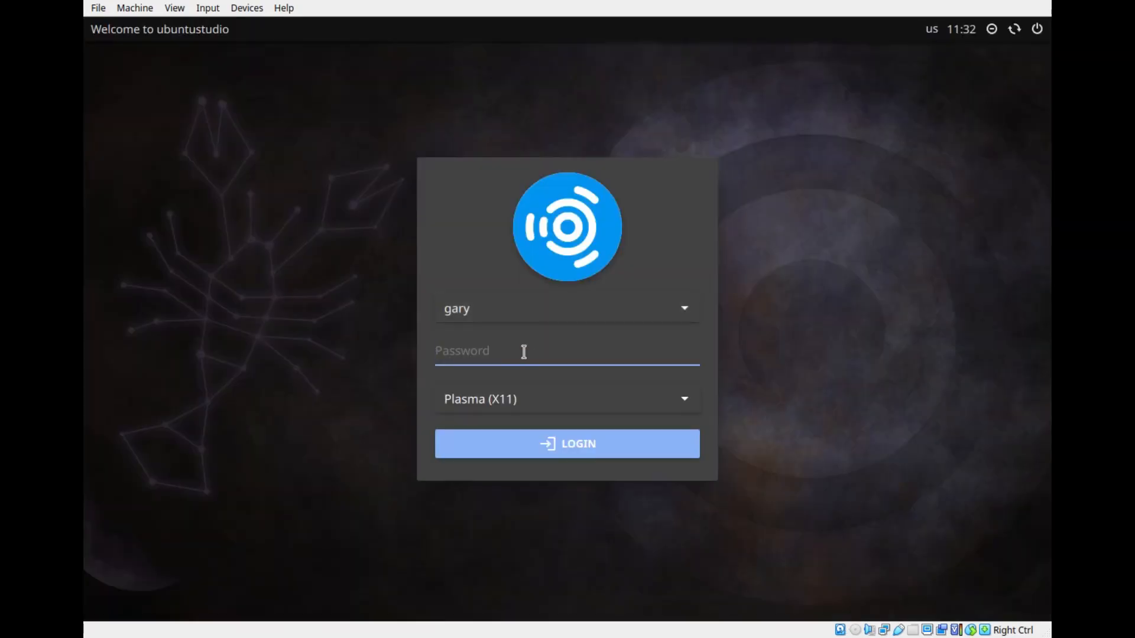
type("**********")
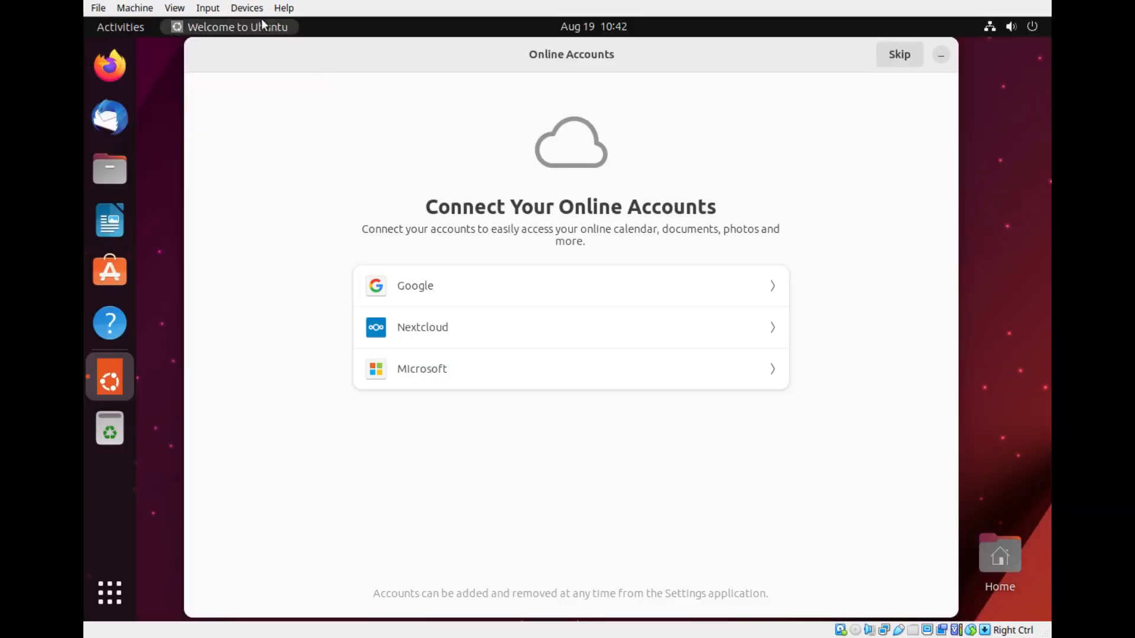
- In the Ubuntu virtual machine, download the VirtualBox Guest Additions 6.1.38 disk image, replace the existing file and insert the image
left_click(249, 9)
left_click(303, 183)
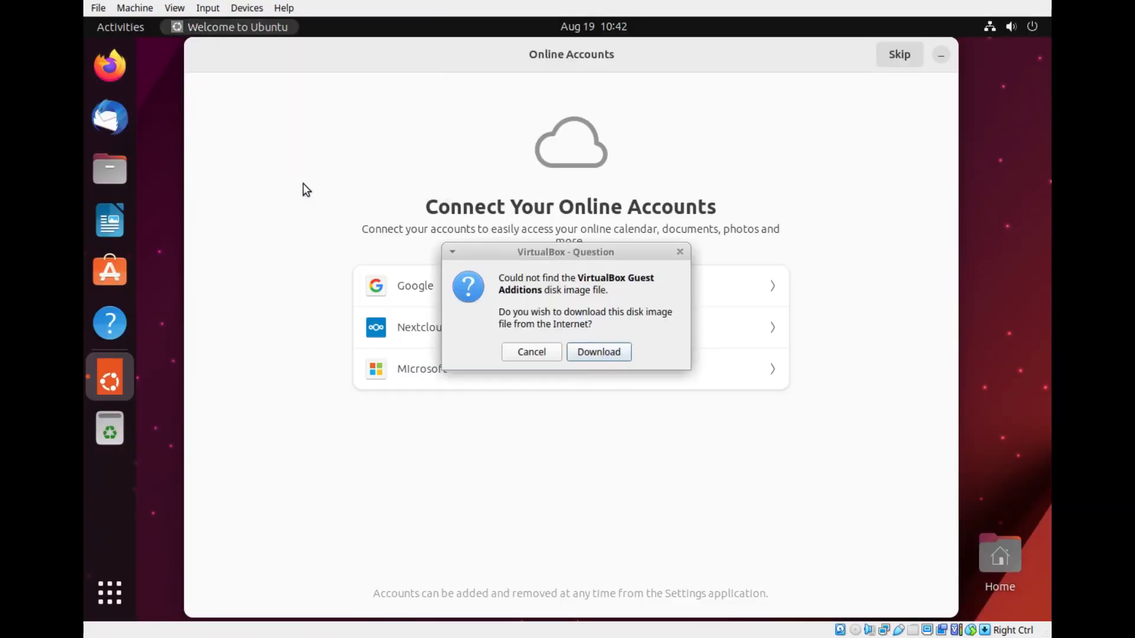
left_click(614, 353)
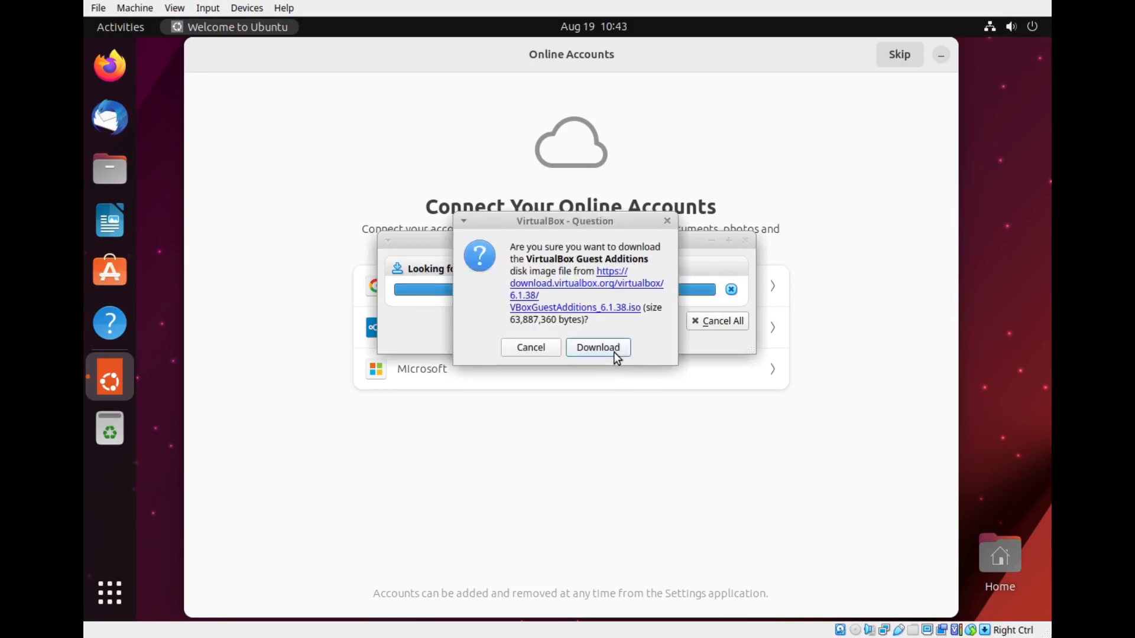
left_click(614, 353)
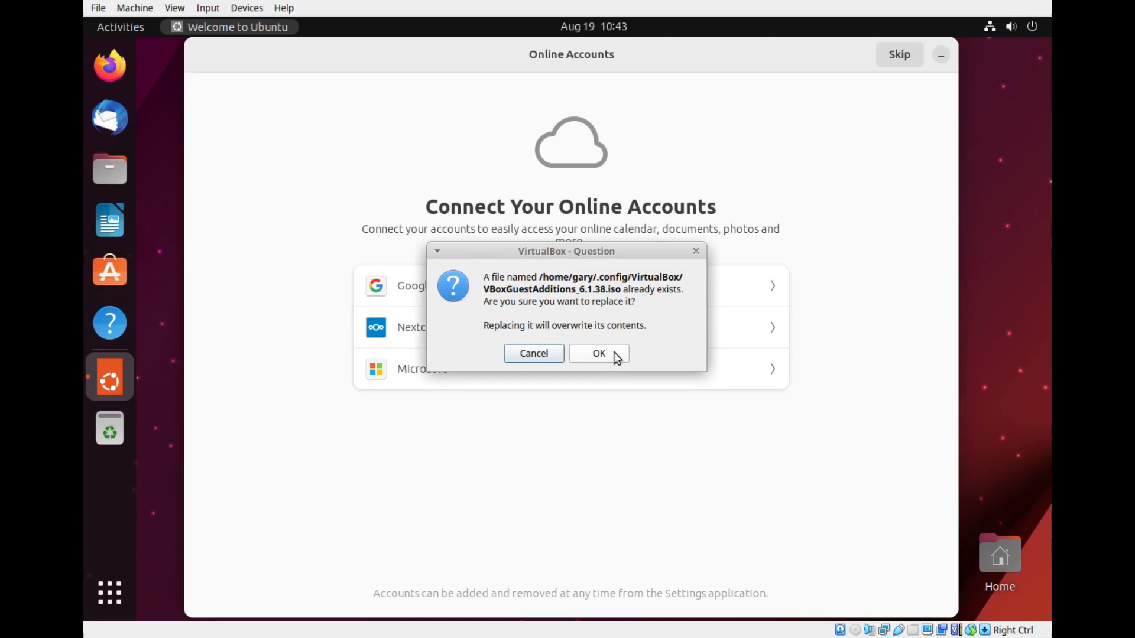
left_click(613, 352)
left_click(613, 374)
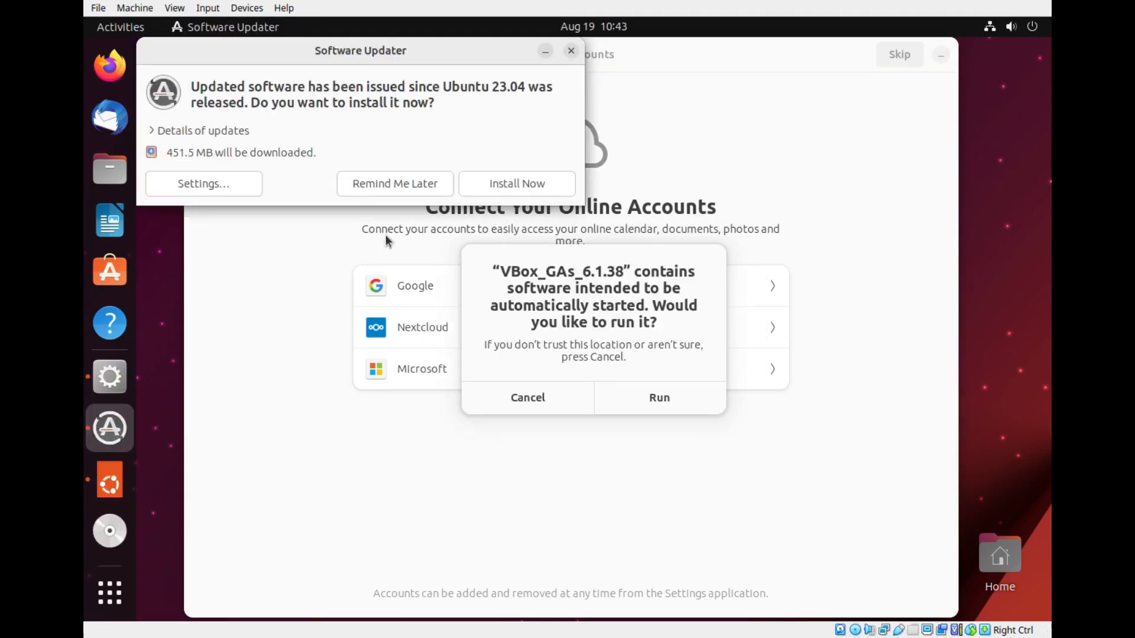
- Run the VBox_GAs_6.1.38 disc's software in Ubuntu and authenticate with the account password
left_click(661, 403)
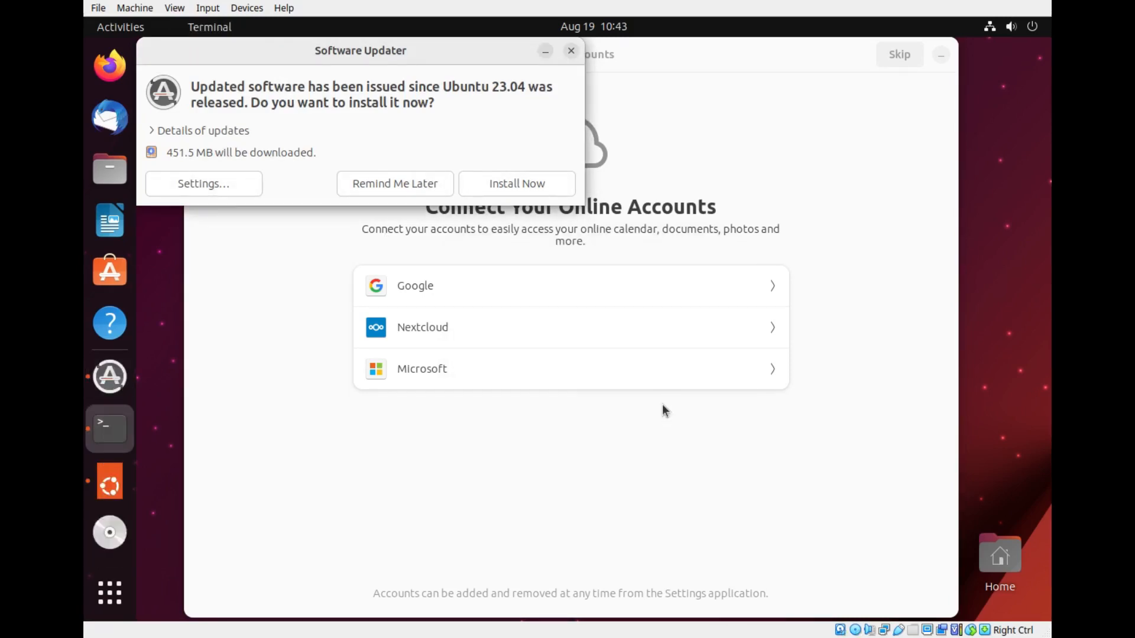
type("•••••••")
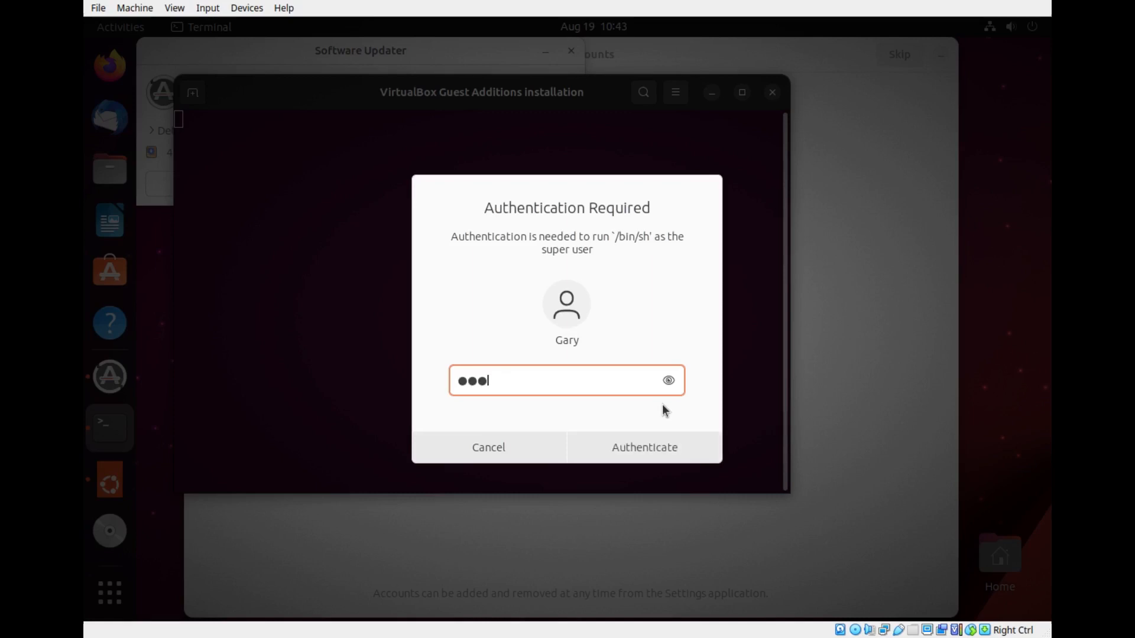
type("•••")
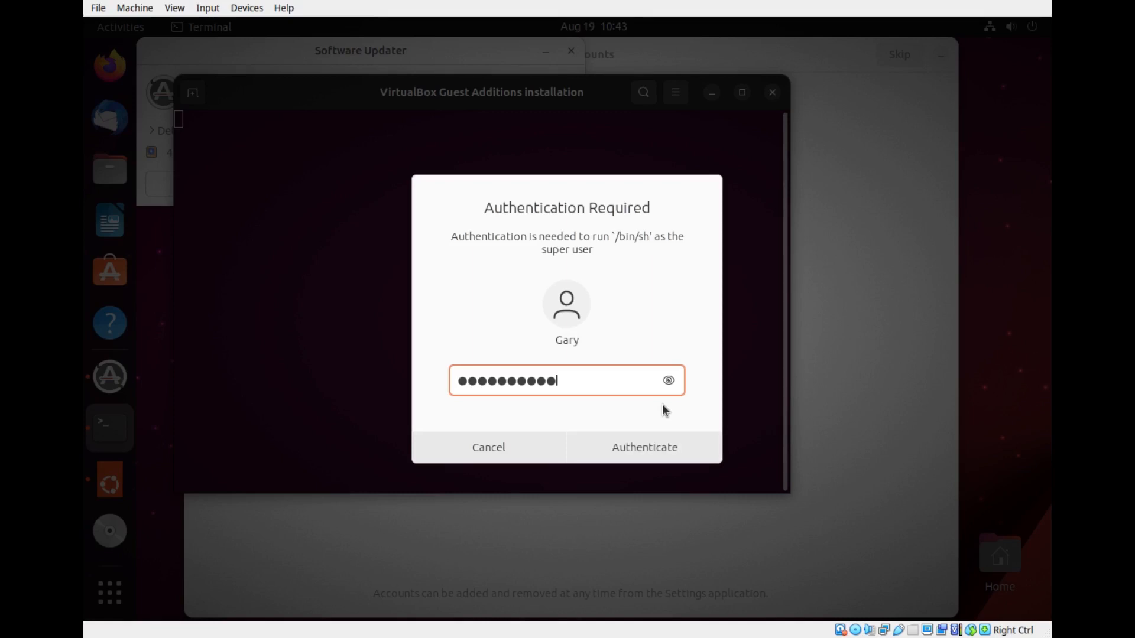
key("Return")
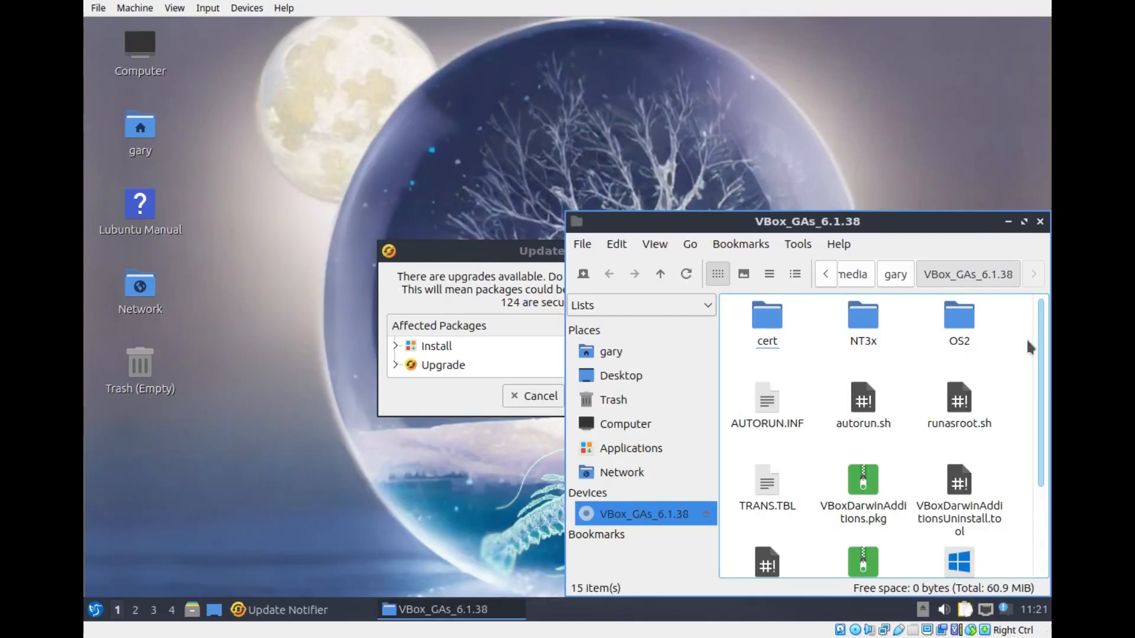
- In Lubuntu, open a terminal in the VBox_GAs_6.1.38 folder and list its files with ls
right_click(1022, 348)
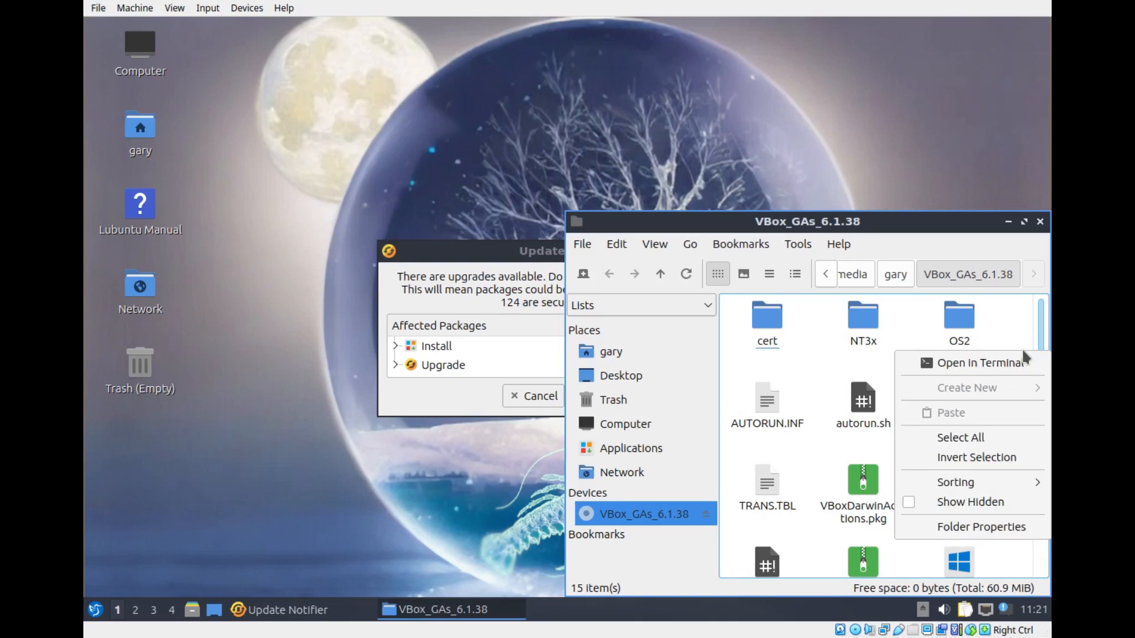
left_click(1013, 353)
type("ls")
key("Return")
- Install the Guest Additions in Lubuntu with sudo ./VBoxLinuxAdditions.run and the account password, and restart with sudo reboot now
type("sudo ")
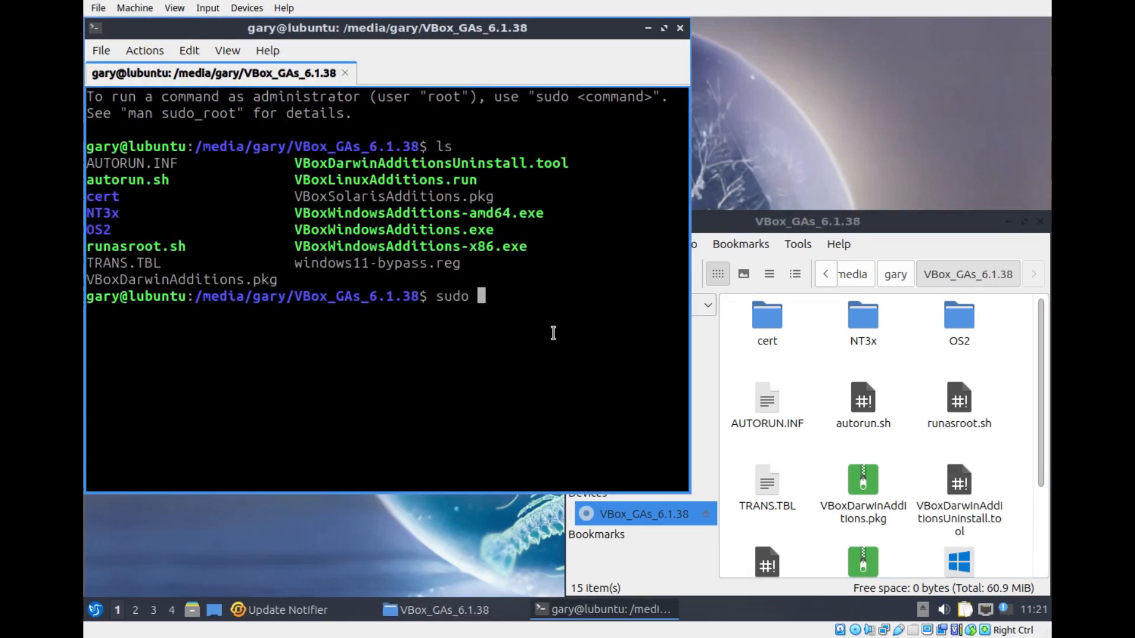
type("./VBoxLi")
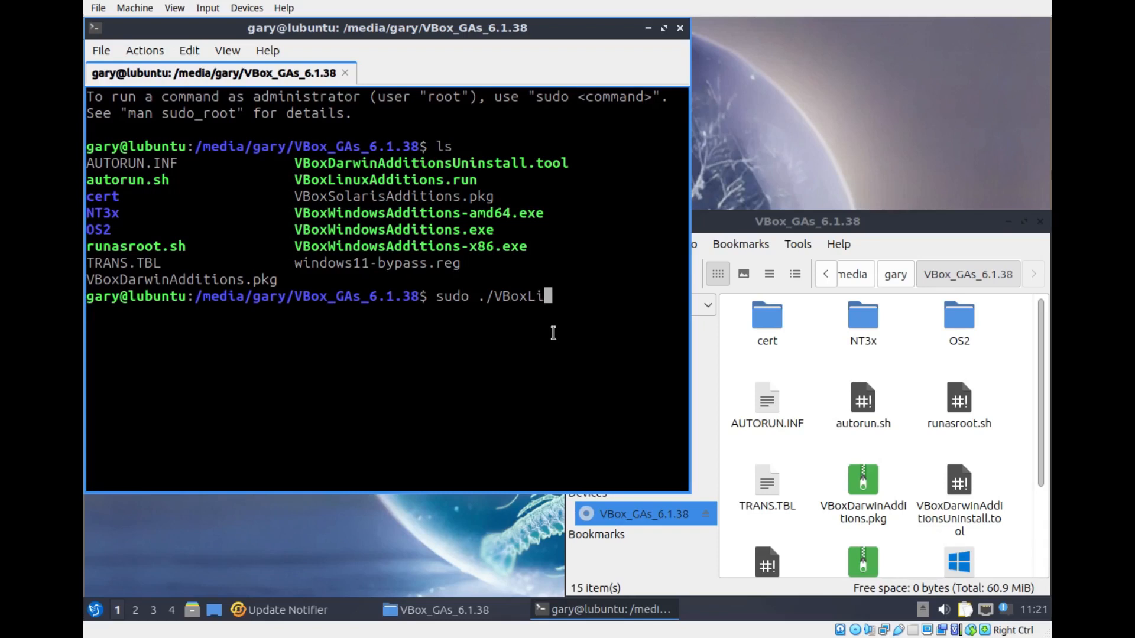
type("nuxAdditions.run")
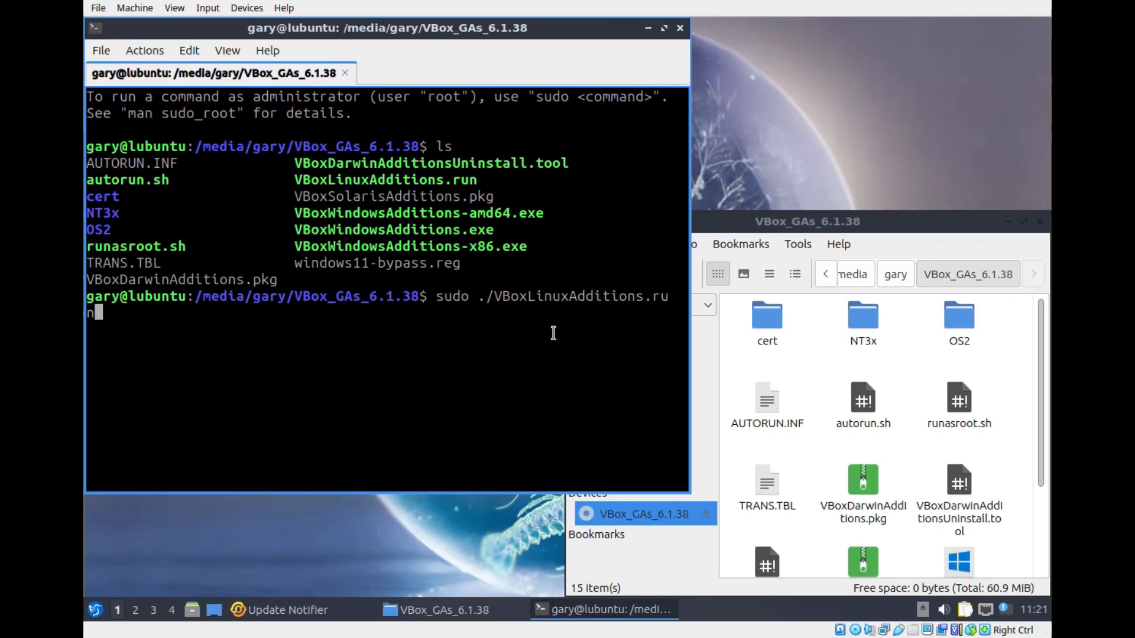
key("Return")
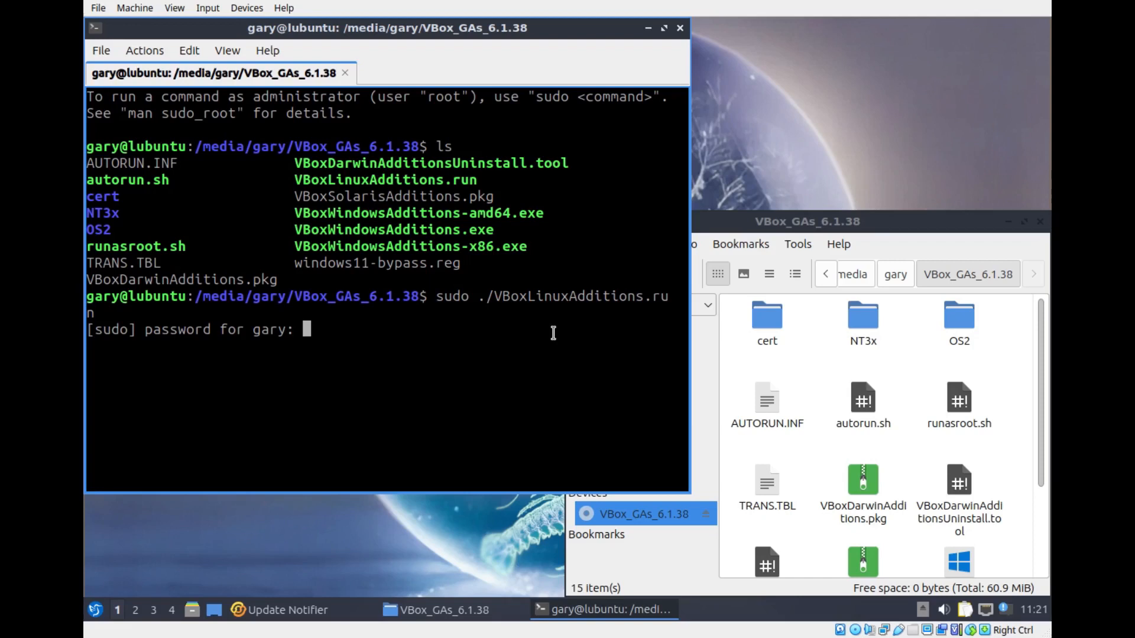
key("Return")
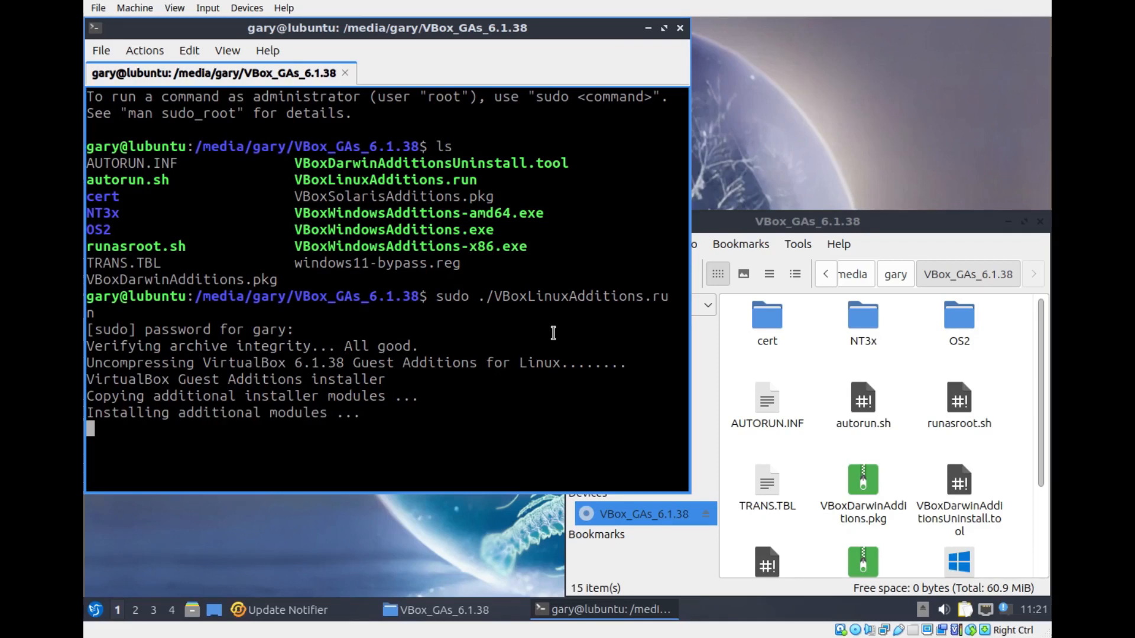
type("sudo reboot now")
key("Return")
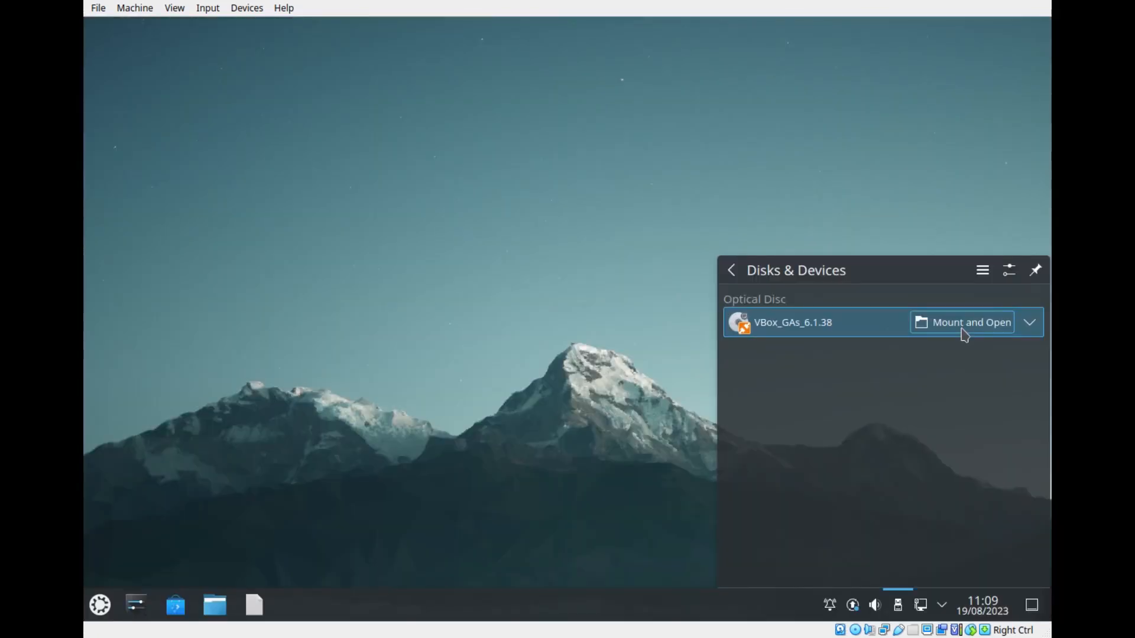
- In Kubuntu, mount and open the VBox_GAs_6.1.38 disc and list its files in a terminal opened there
left_click(961, 329)
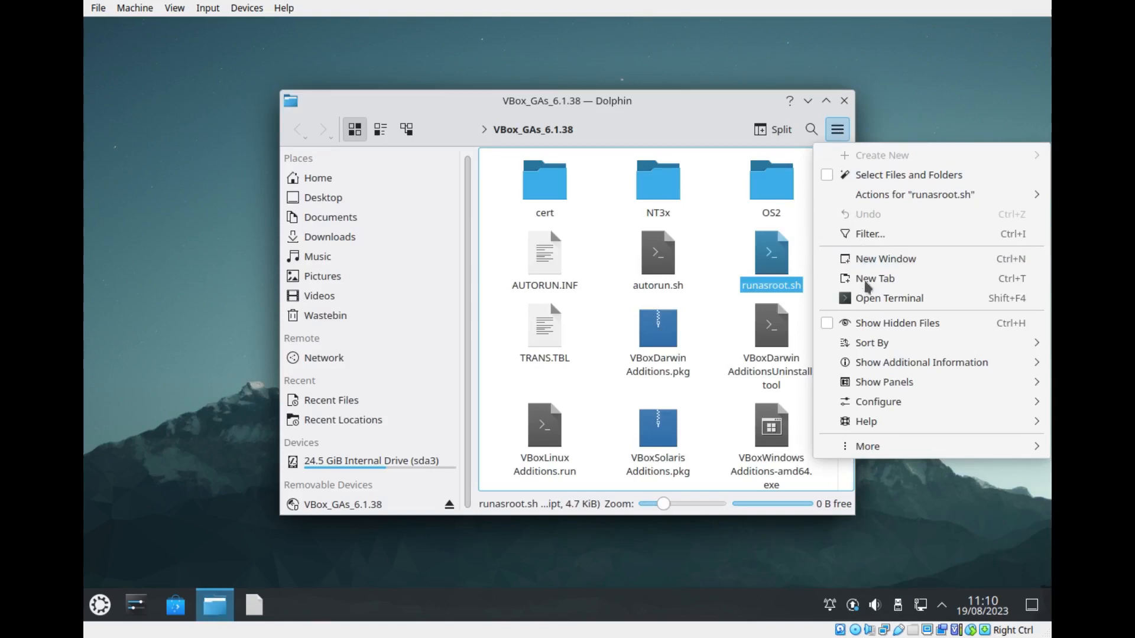
left_click(867, 298)
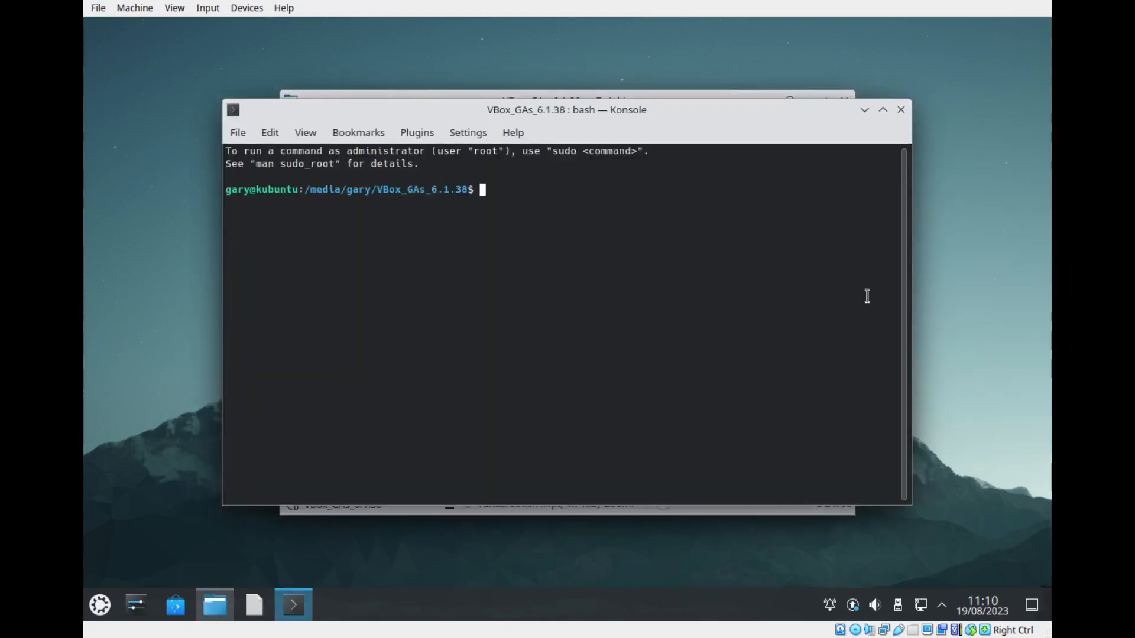
type("ls")
key("Return")
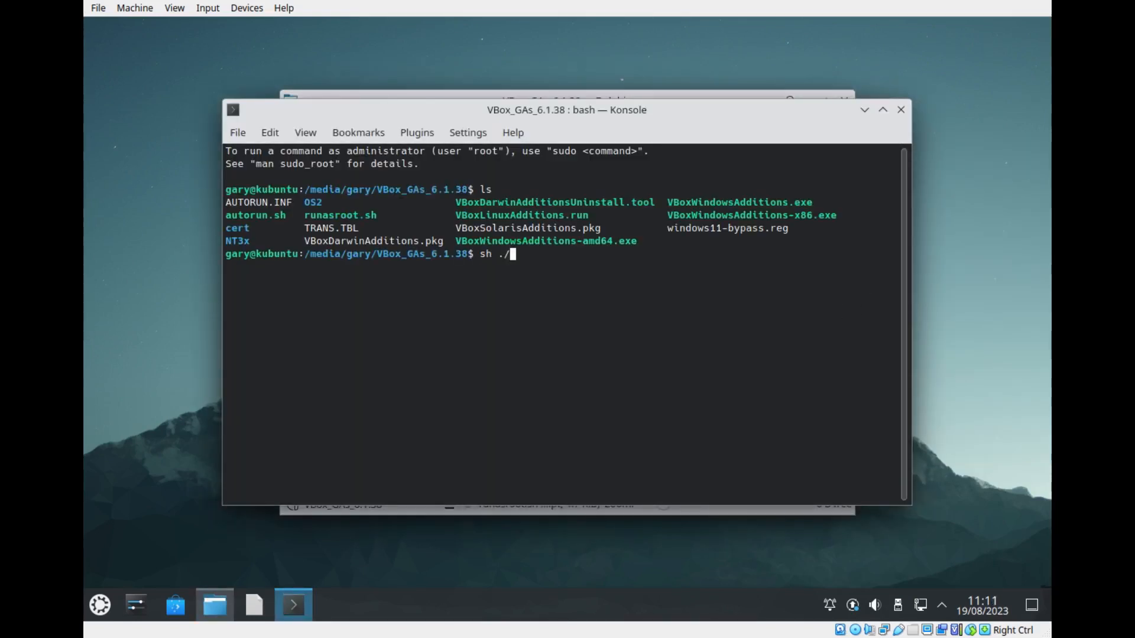
- Run sudo ./VBoxLinuxAdditions.run in Kubuntu and authenticate with the account password
type("sudo ./VBoxLinuxAdditions.run")
key("Return")
key("Return")
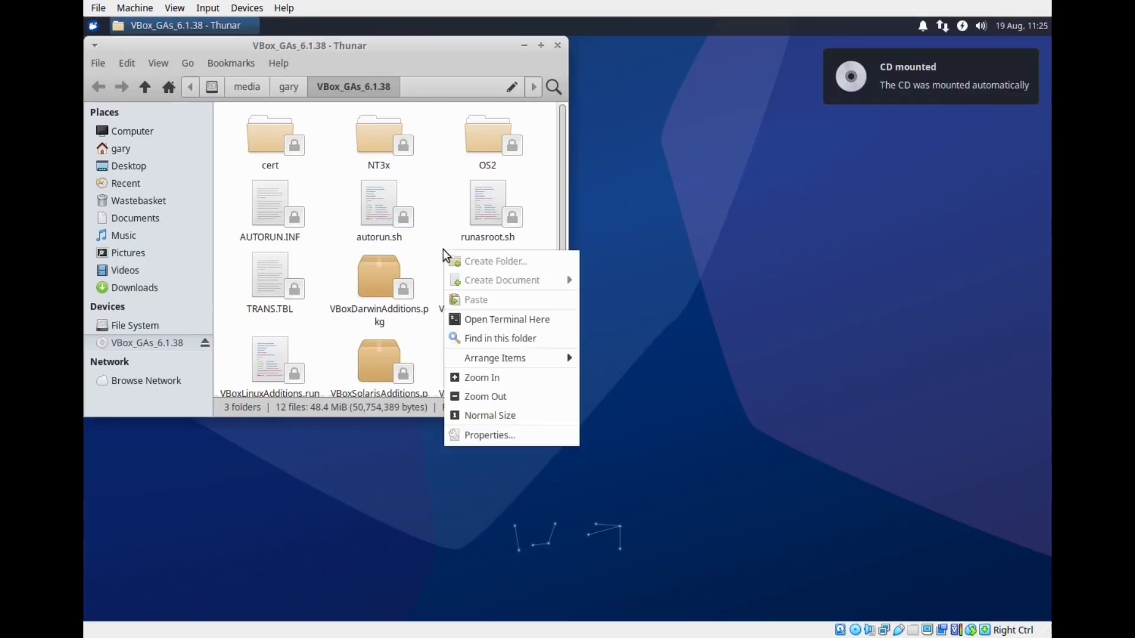
- In Xubuntu, open a terminal in the VBox_GAs_6.1.38 folder and list its files with ls
left_click(498, 318)
left_click_drag(718, 282, 330, 109)
type("ls")
key("Return")
- Run the Guest Additions installer in Xubuntu with sudo ./VBoxLinuxAdditions.run
type("sudo ./VBoxLinuxAdditions.run")
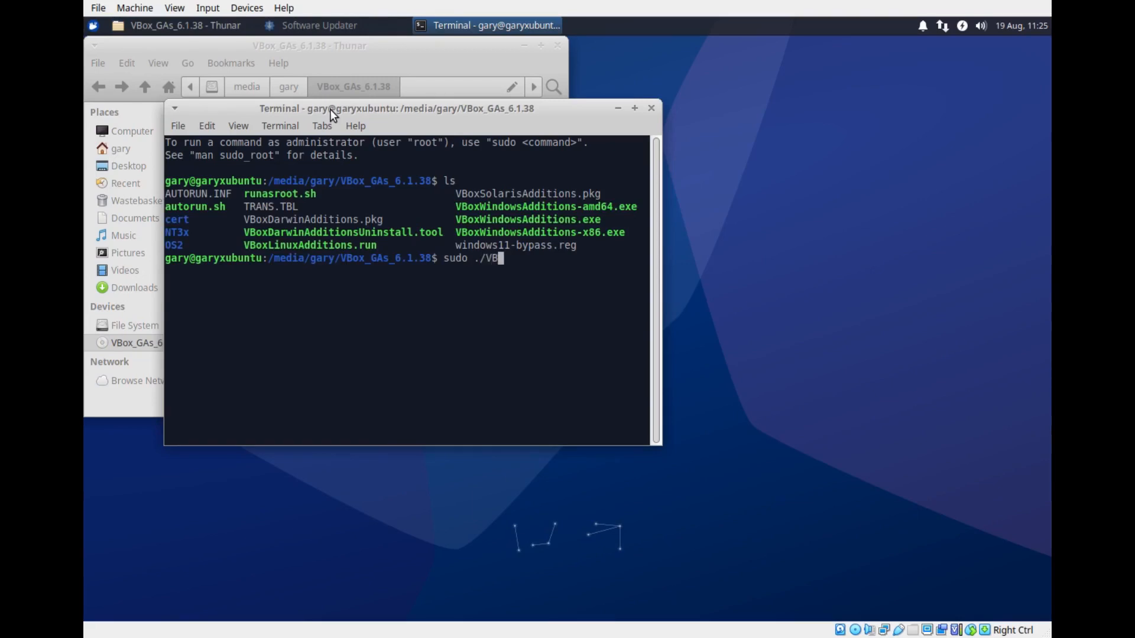
key("Return")
key("Return")
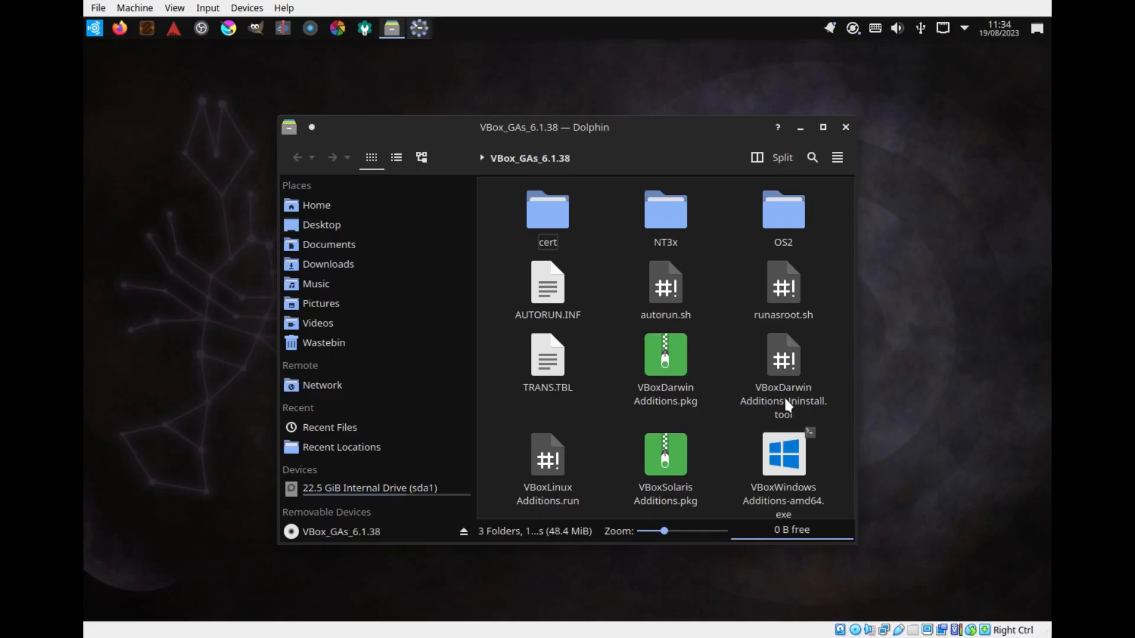
- In Ubuntu Studio, open a terminal in the VBox_GAs_6.1.38 folder and list its files with ls
key("shift+F4")
type("ls")
key("Return")
- Run the Guest Additions installer in Ubuntu Studio with sudo ./VBoxLinuxAdditions.run
type("sudo ./VBoxLi")
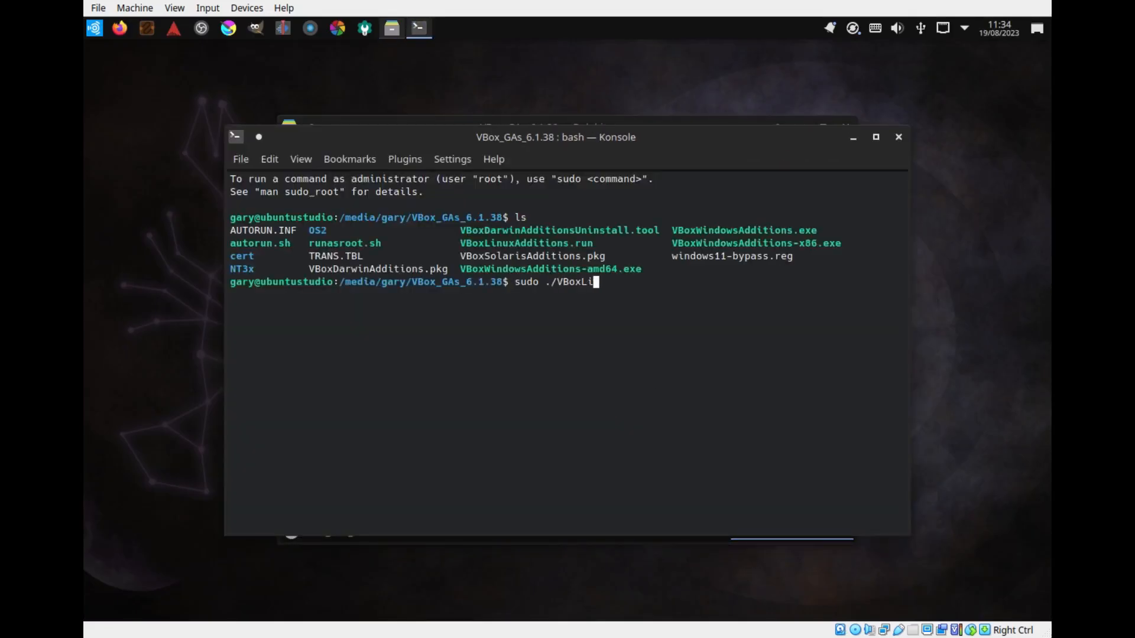
key("Tab")
key("Return")
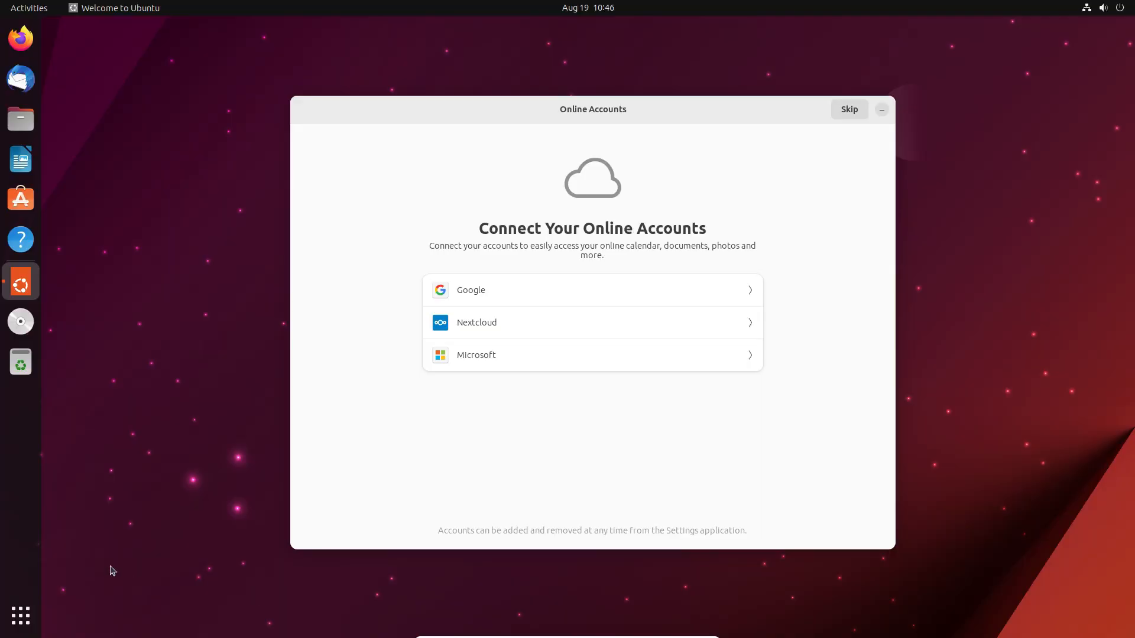
- Open the application launcher on each full-screen desktop in turn: Ubuntu, Ubuntu Budgie, Ubuntu Unity, Kubuntu, Lubuntu and Xubuntu
left_click(21, 619)
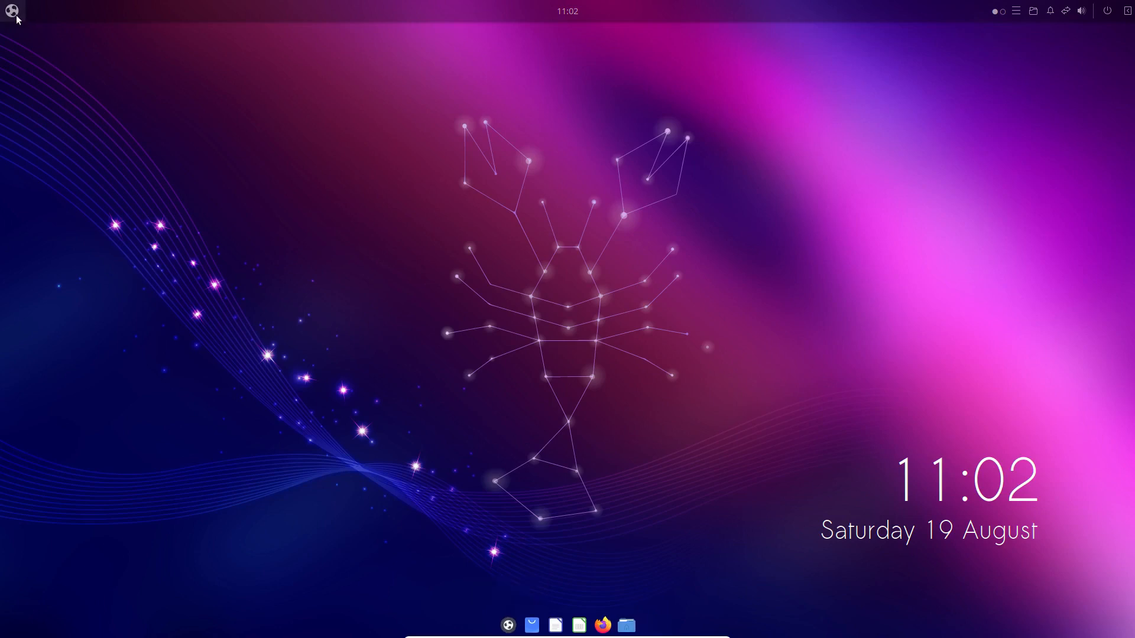
left_click(16, 15)
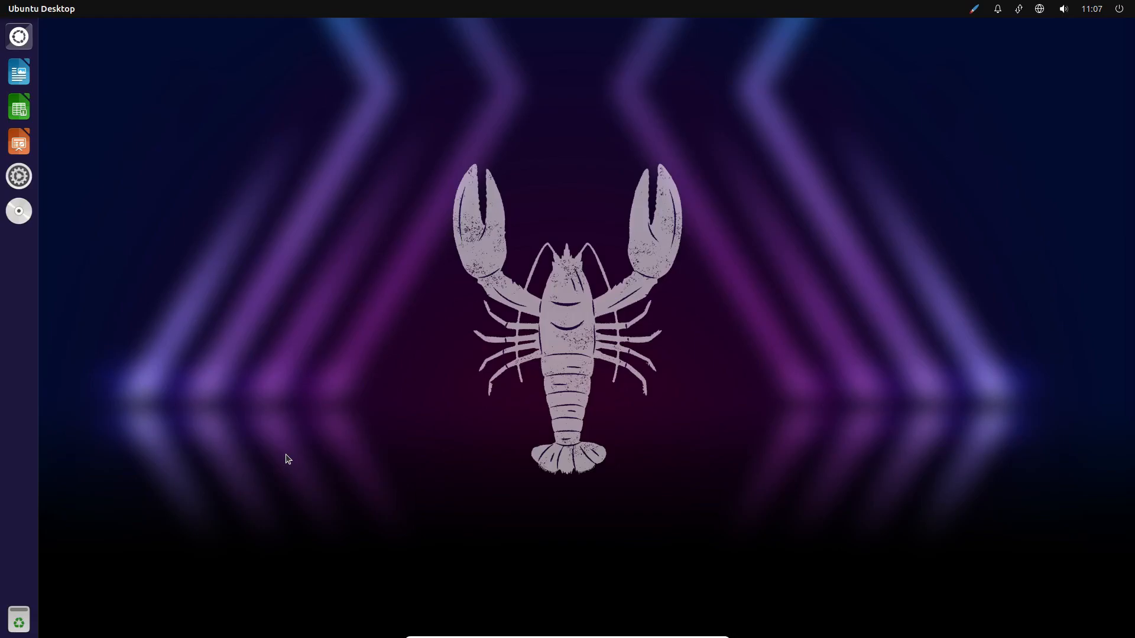
key("super")
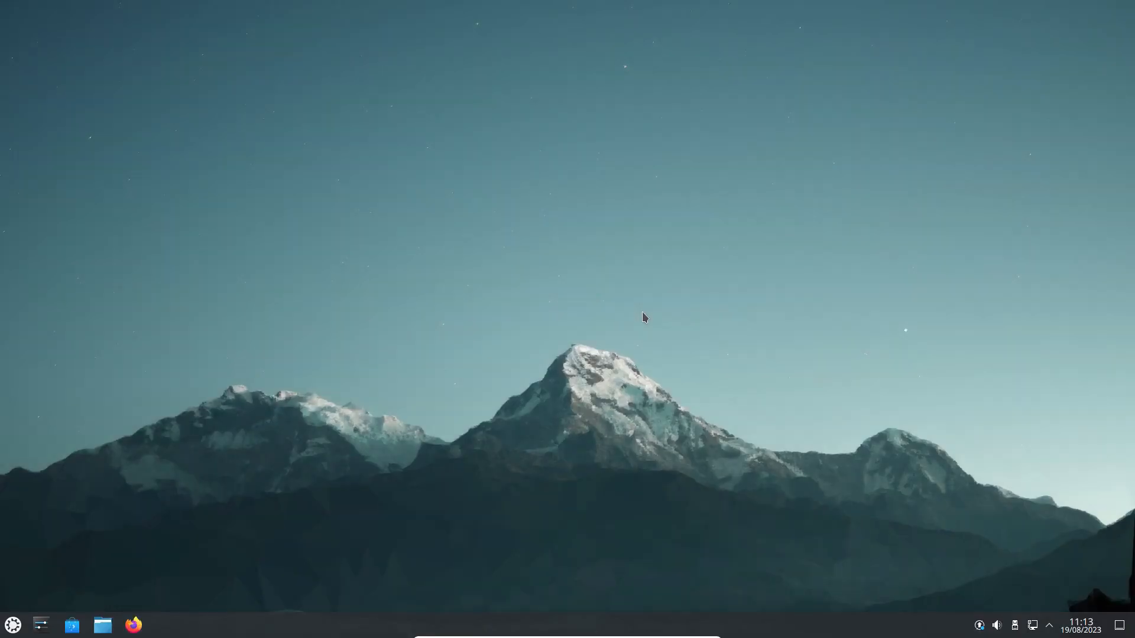
left_click(13, 625)
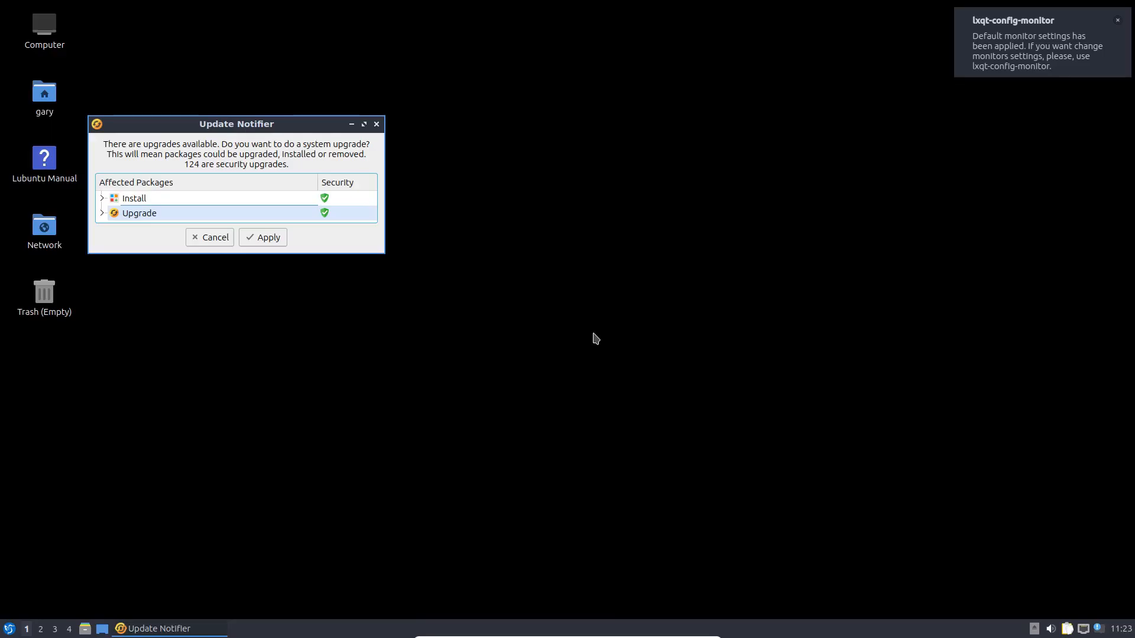
left_click(10, 629)
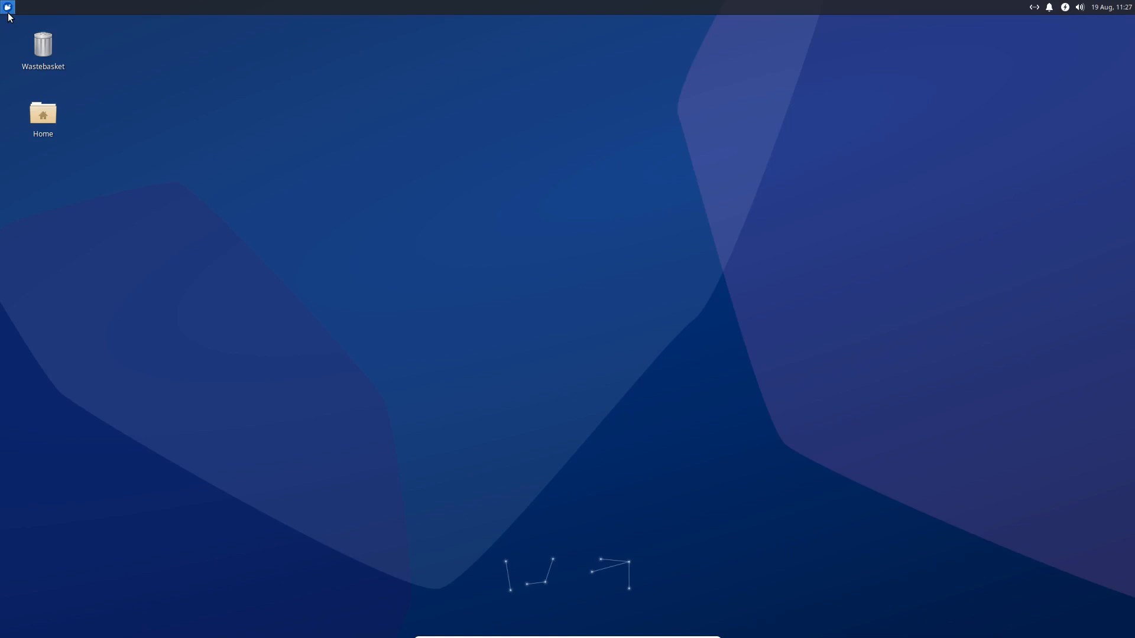
left_click(8, 9)
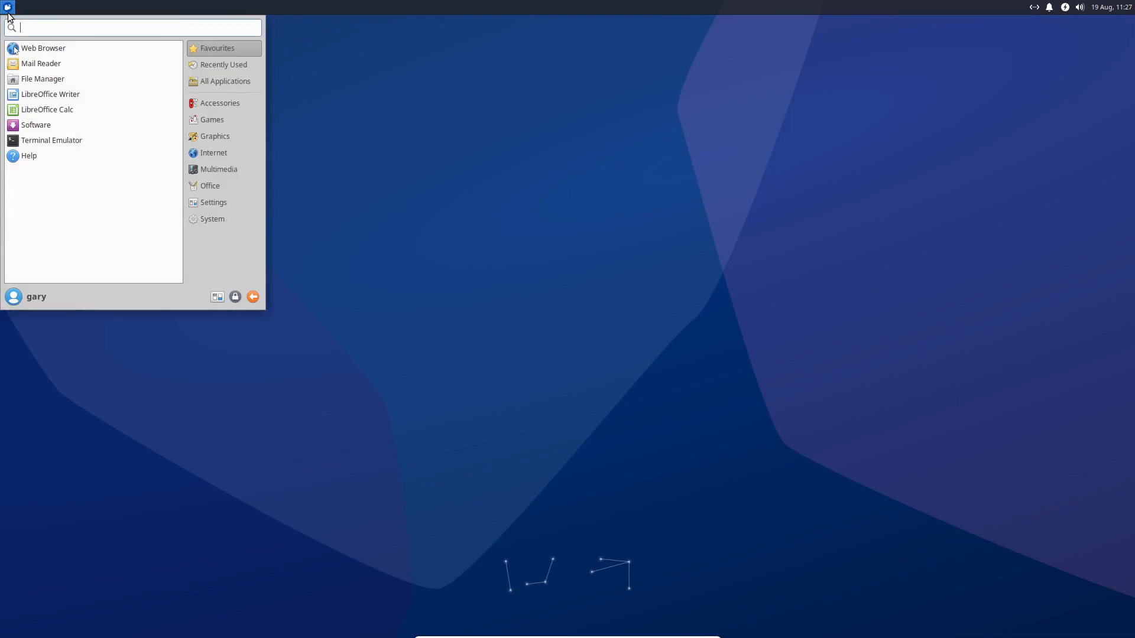